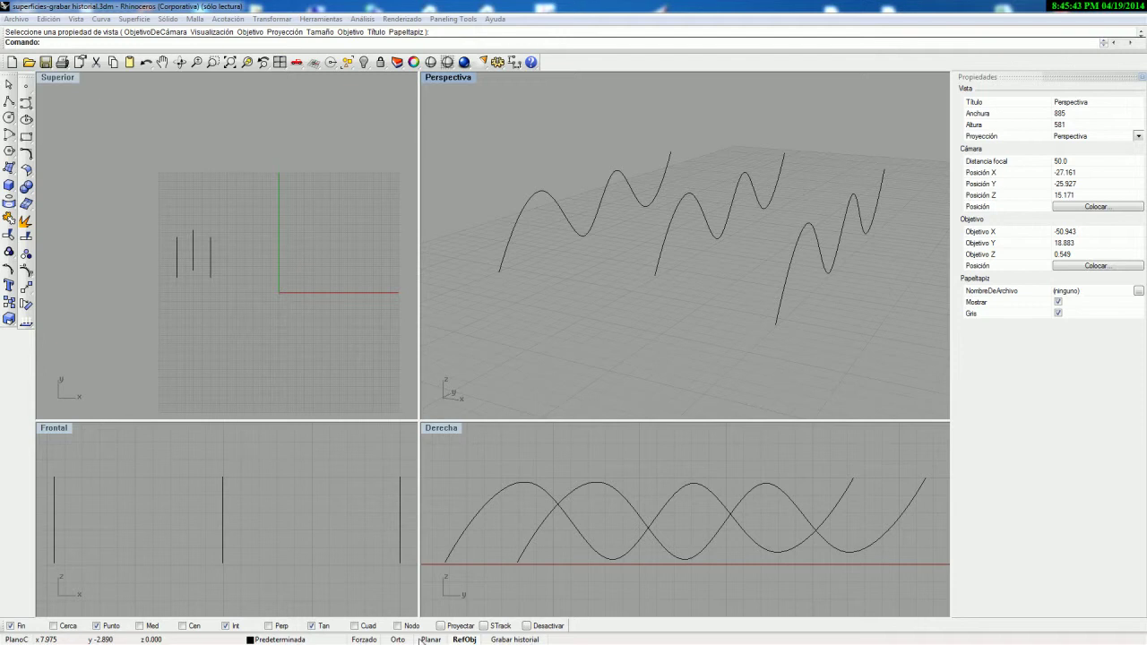
Step: Turn on history recording and float the Surface tool palette over the Superior view
right_click(525, 641)
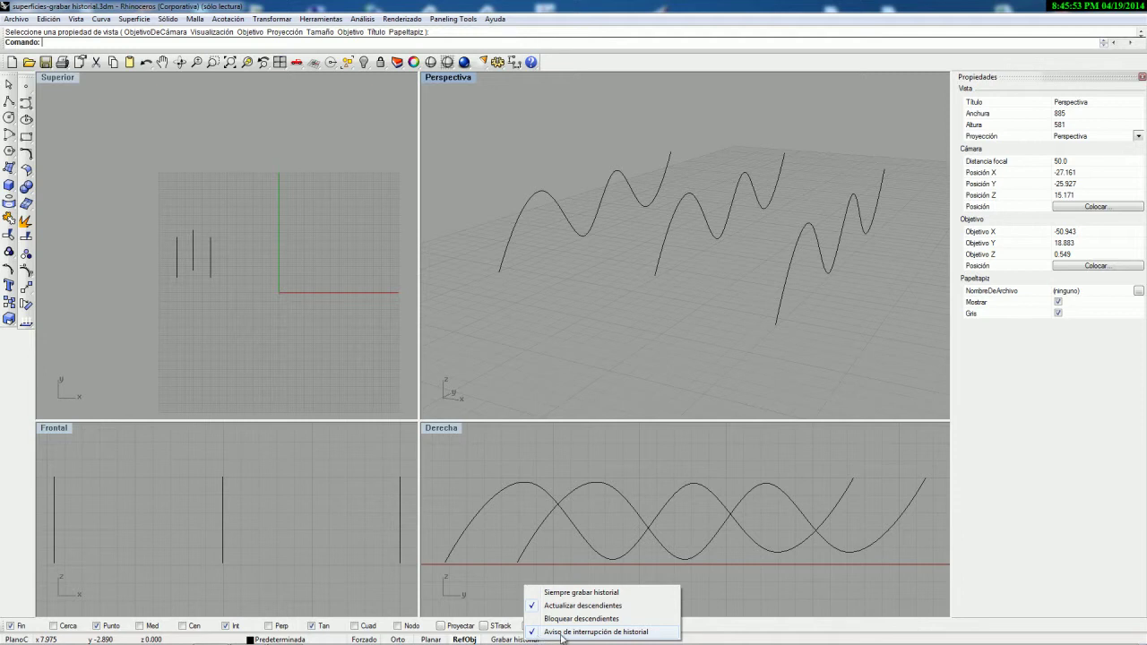
left_click(502, 638)
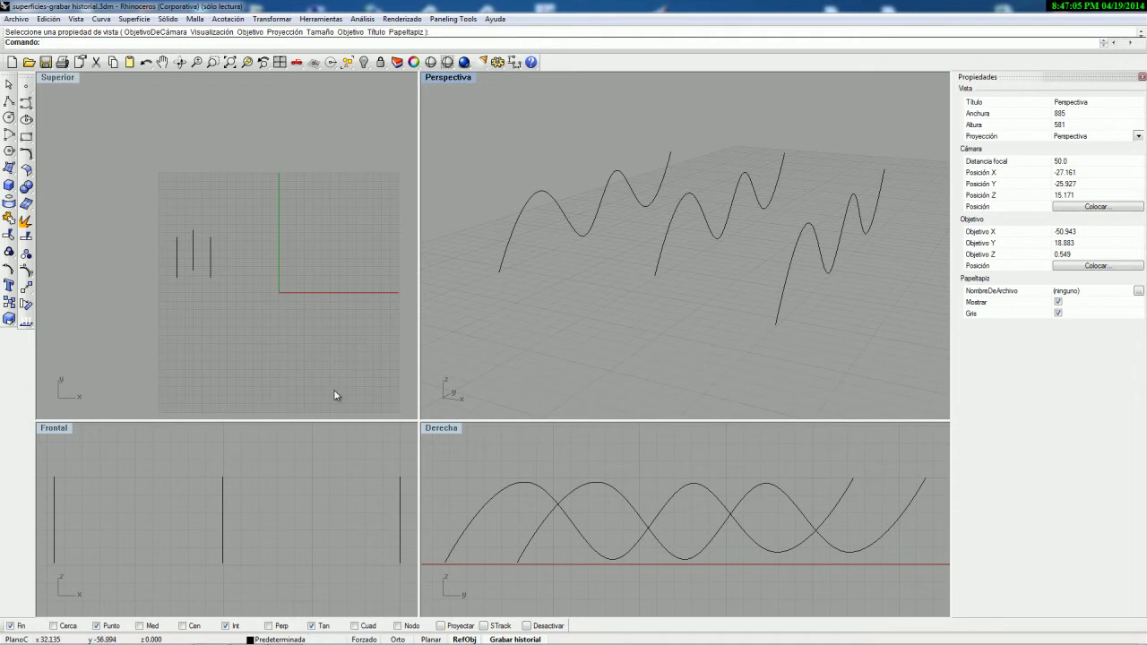
scroll(650, 199, "up", 2)
scroll(675, 231, "down", 2)
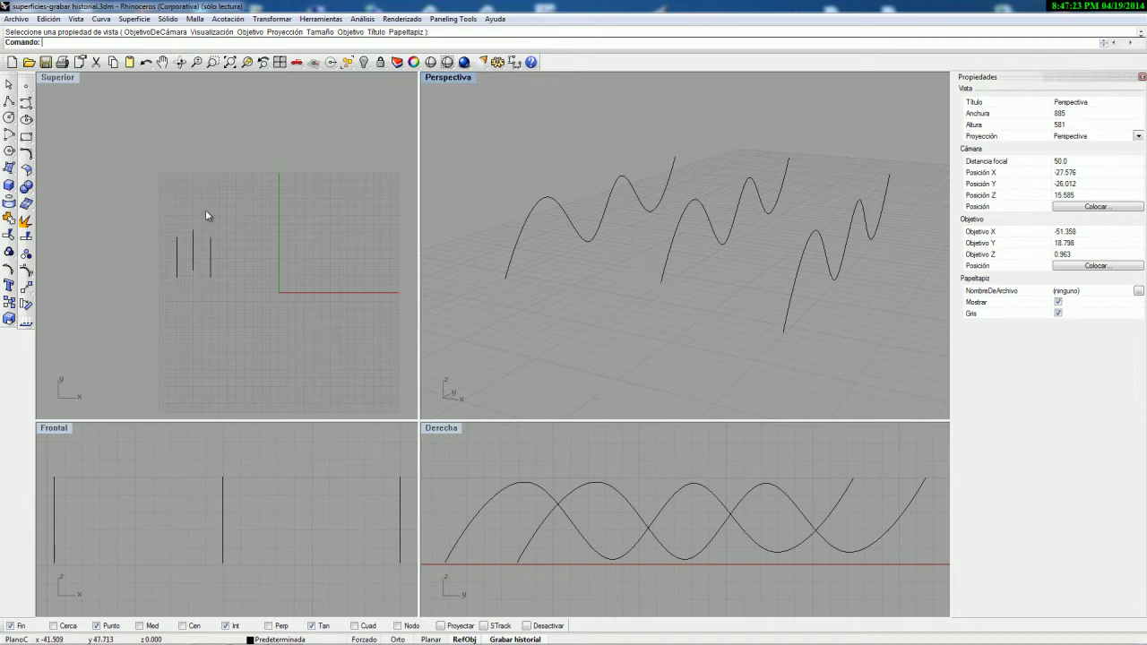
left_click(11, 170)
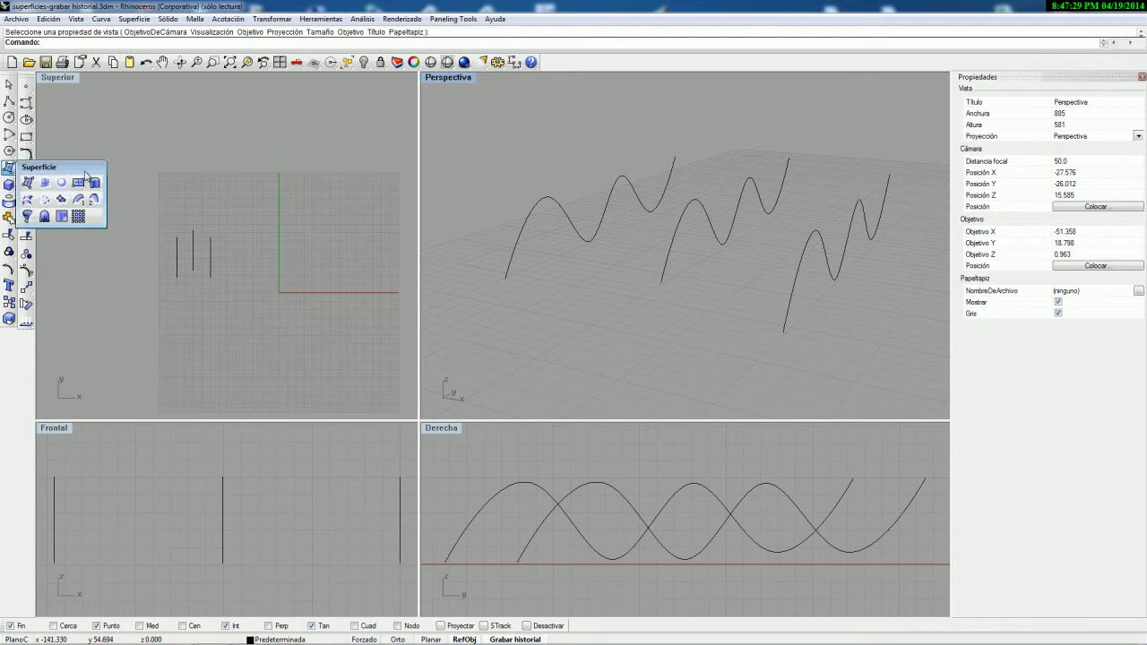
left_click_drag(85, 171, 183, 128)
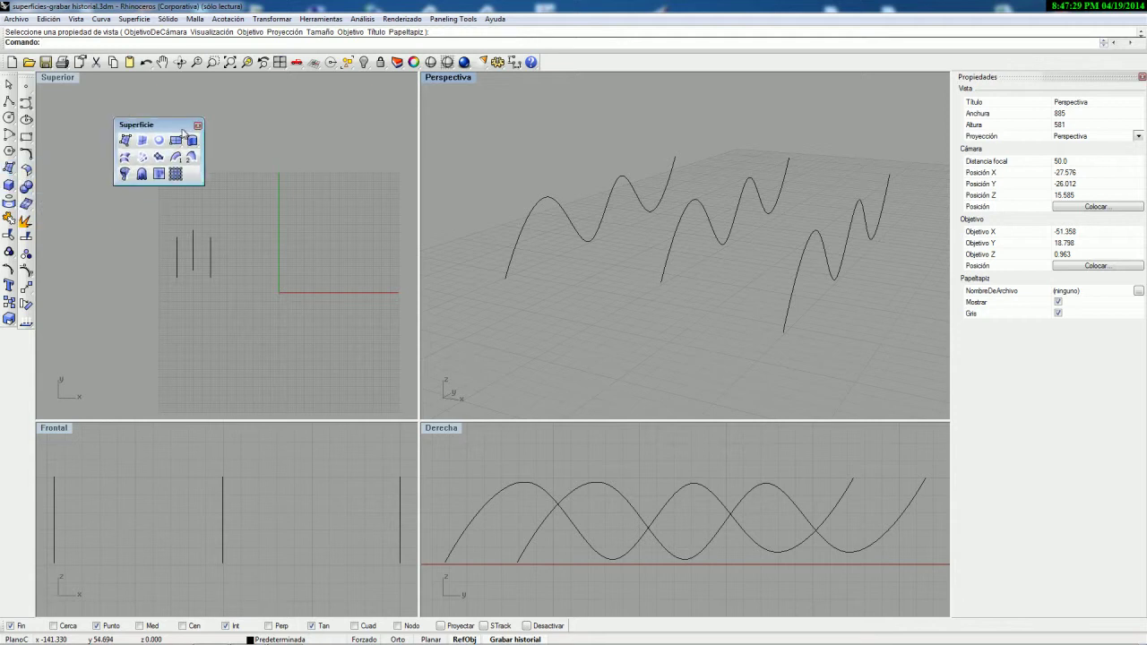
Step: Try a Normal-style loft, without simplifying, through the three wavy curves picked in consecutive order, and undo it
left_click(125, 157)
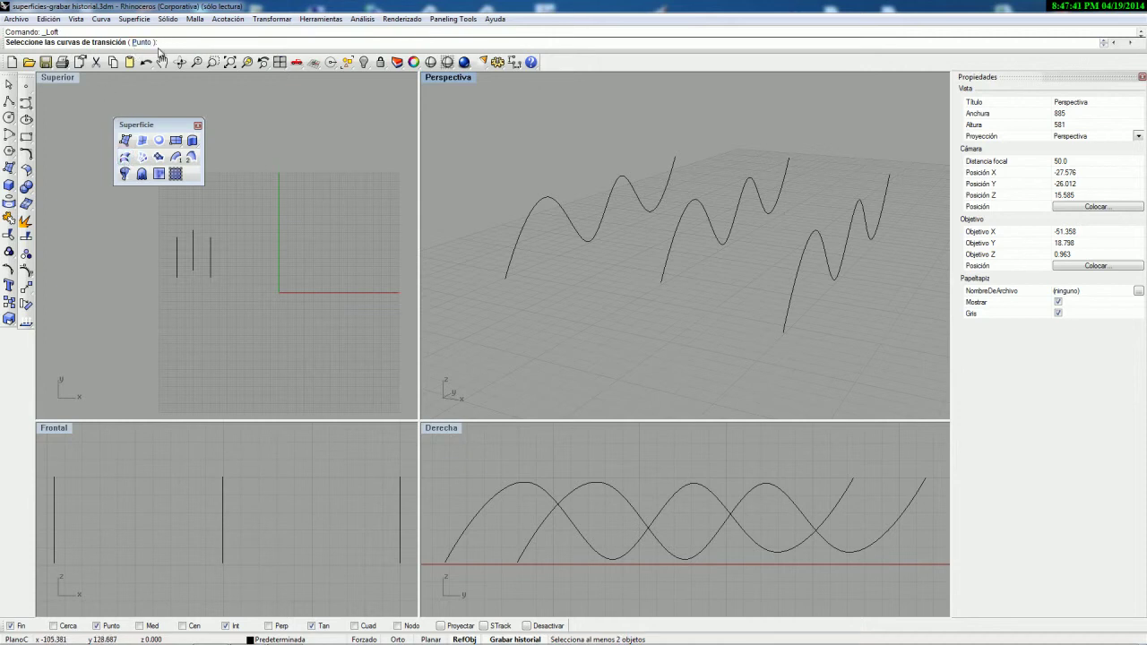
left_click(540, 198)
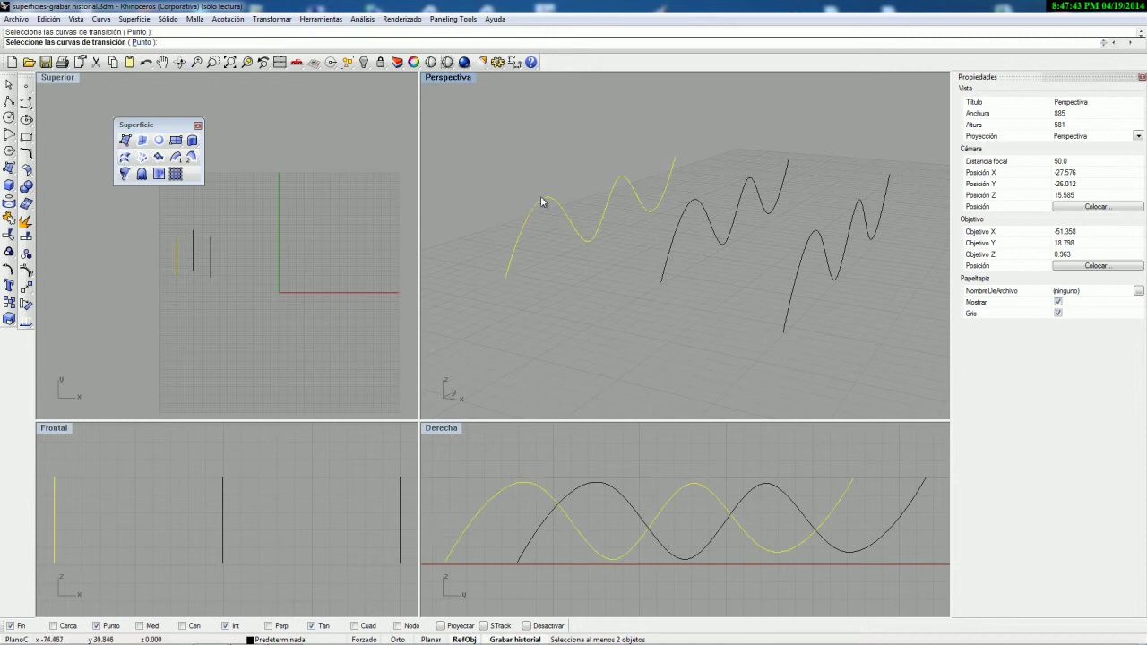
left_click(687, 221)
left_click(805, 267)
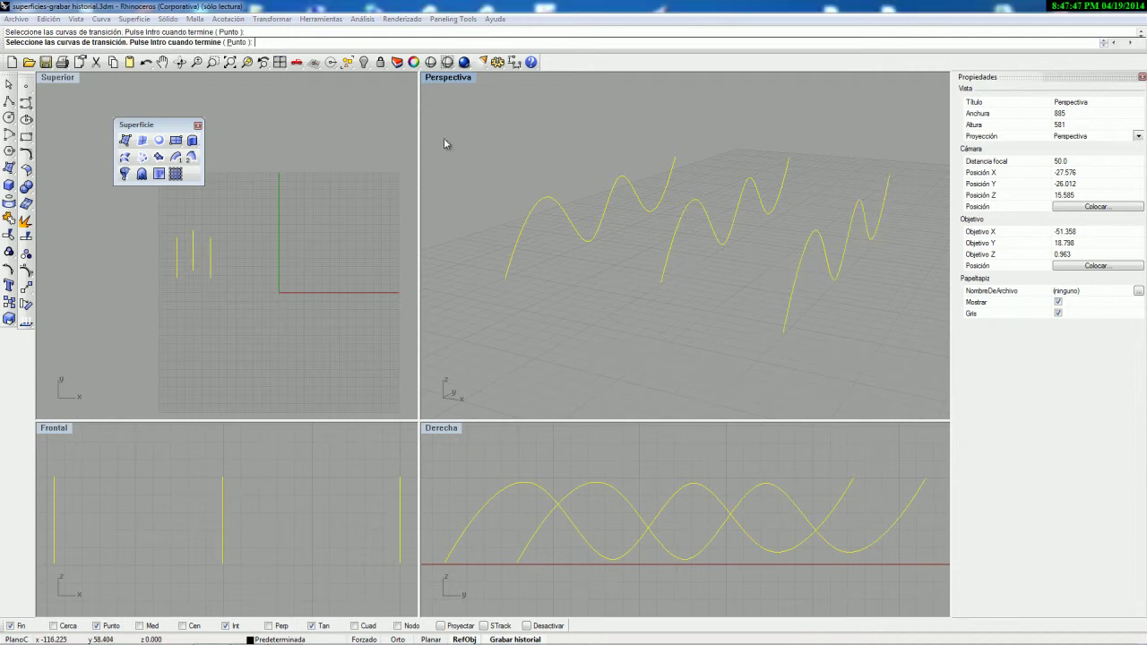
key("Return")
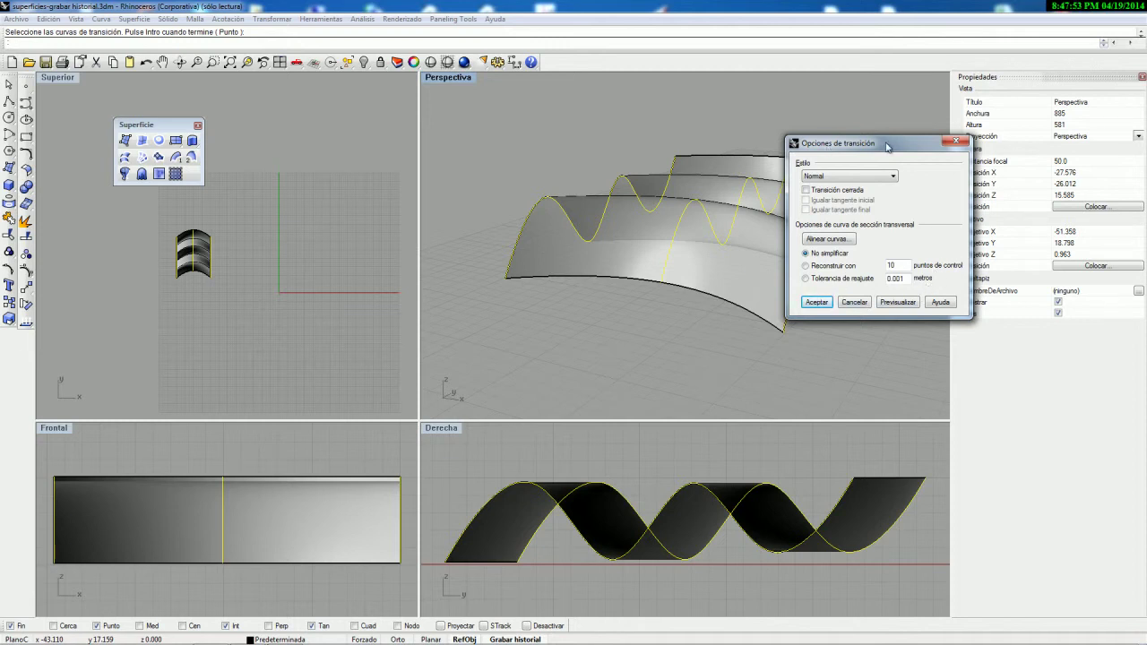
left_click(816, 303)
right_click_drag(775, 255, 162, 89)
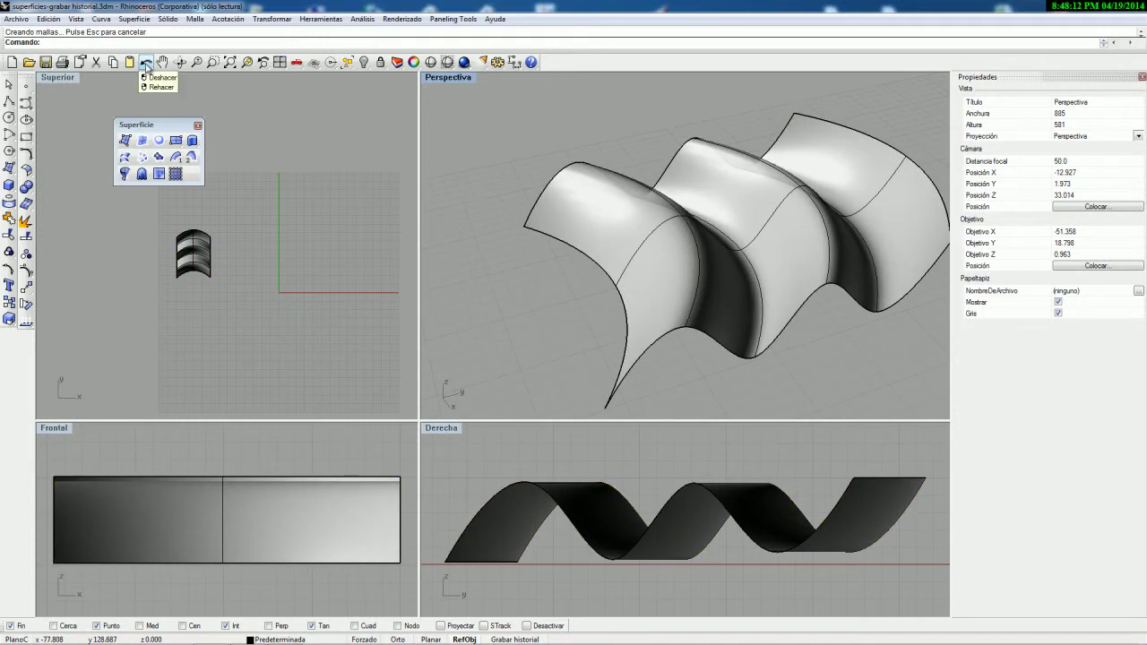
left_click(146, 64)
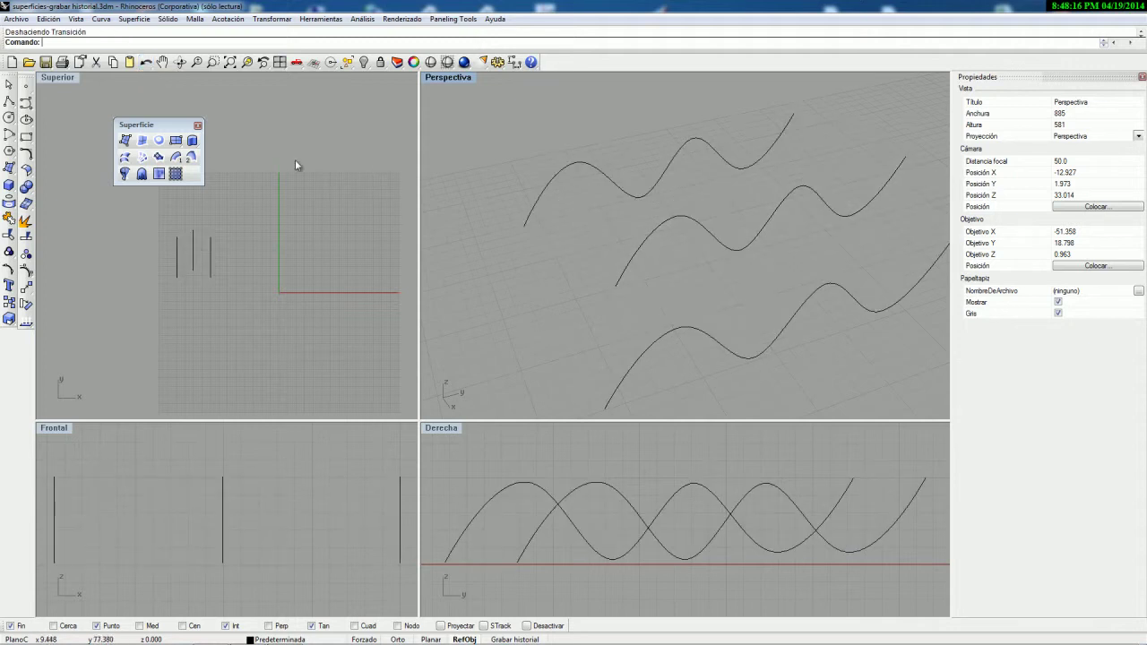
Step: Try a loft with the wavy curves picked out of order, both outer curves before the middle one, and cancel it
left_click(126, 159)
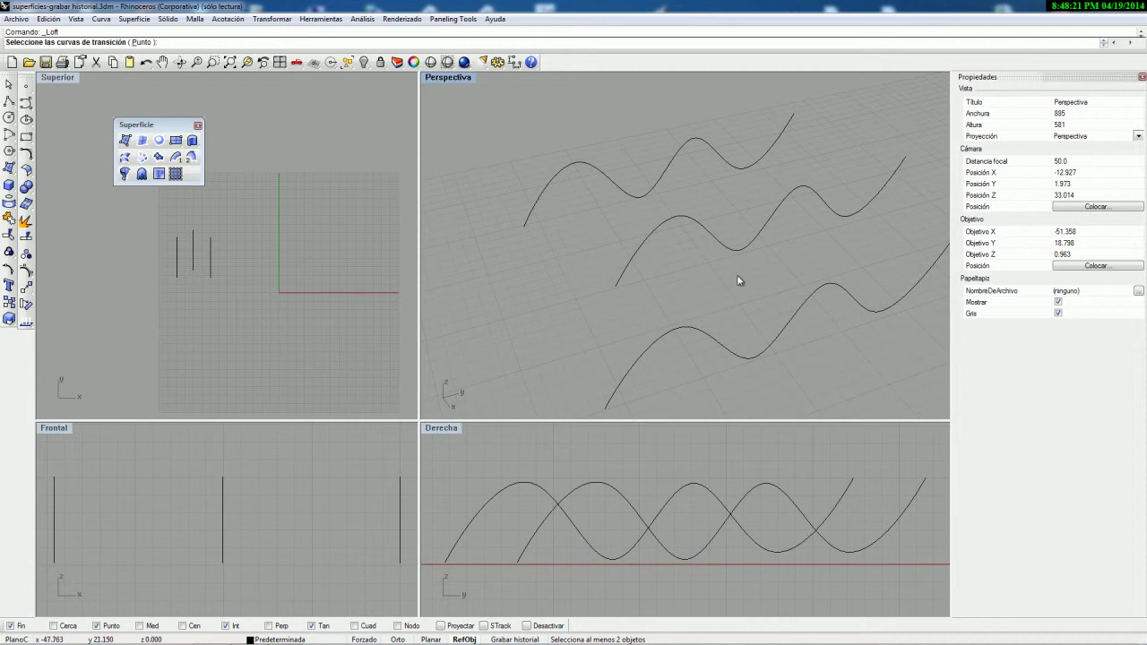
left_click(820, 293)
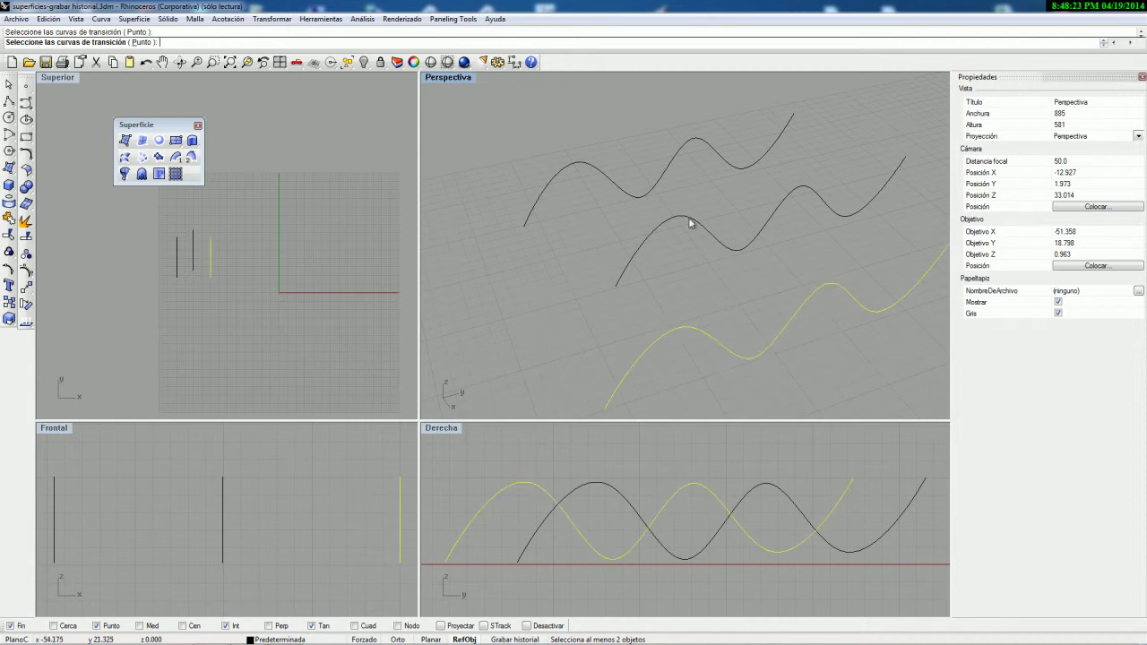
left_click(618, 186)
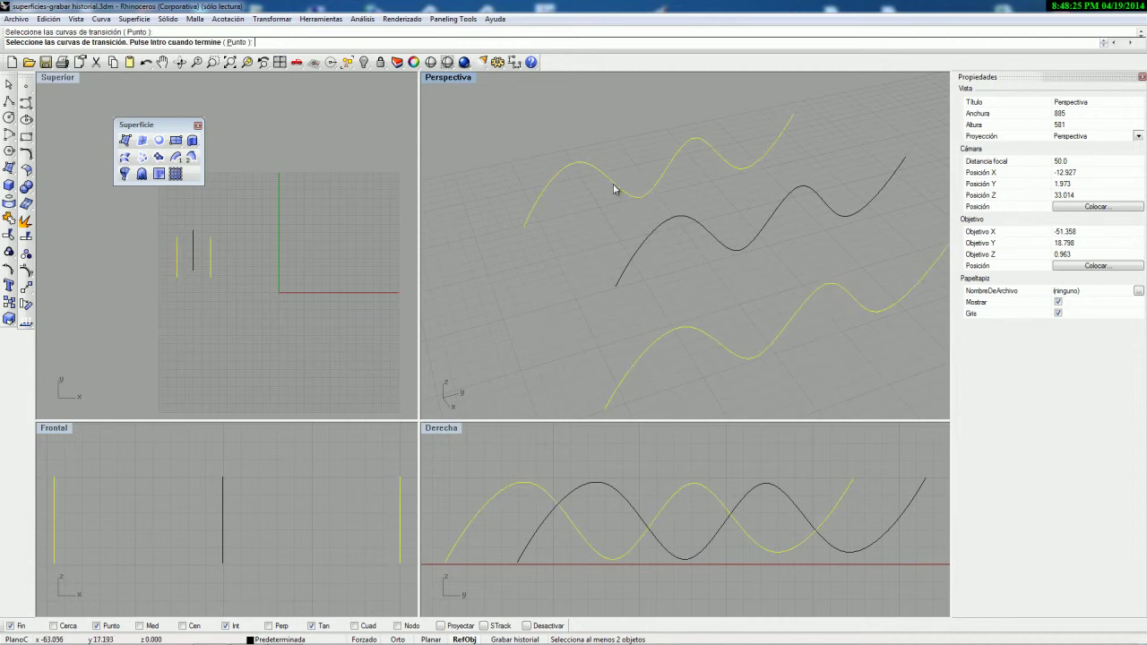
left_click(697, 226)
key("Return")
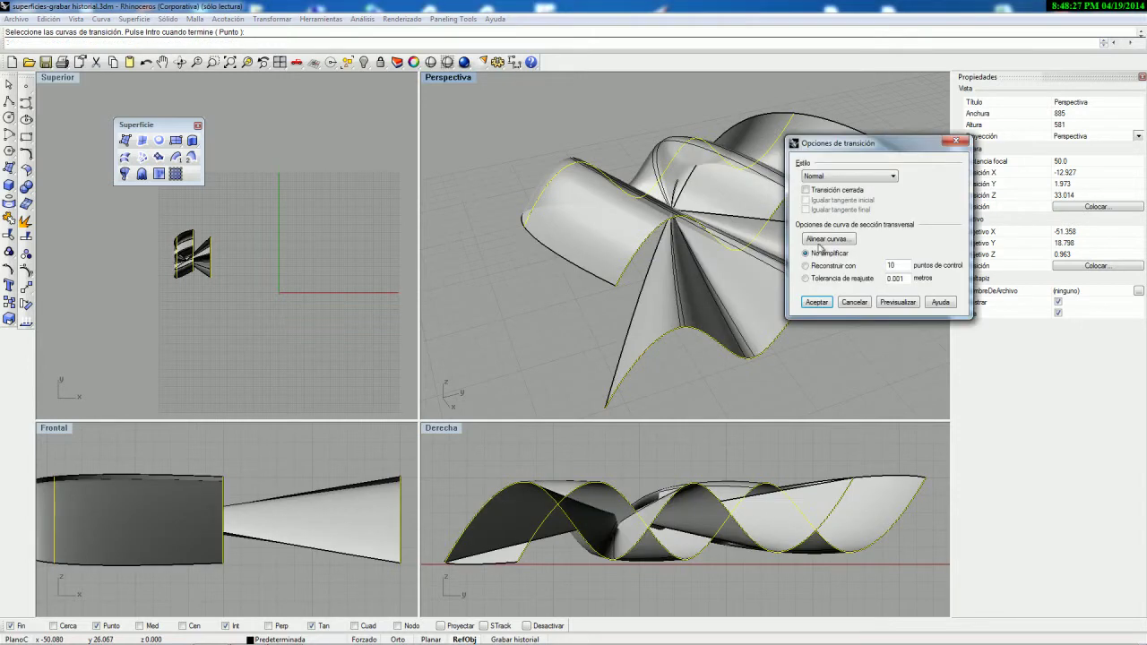
left_click_drag(836, 145, 343, 142)
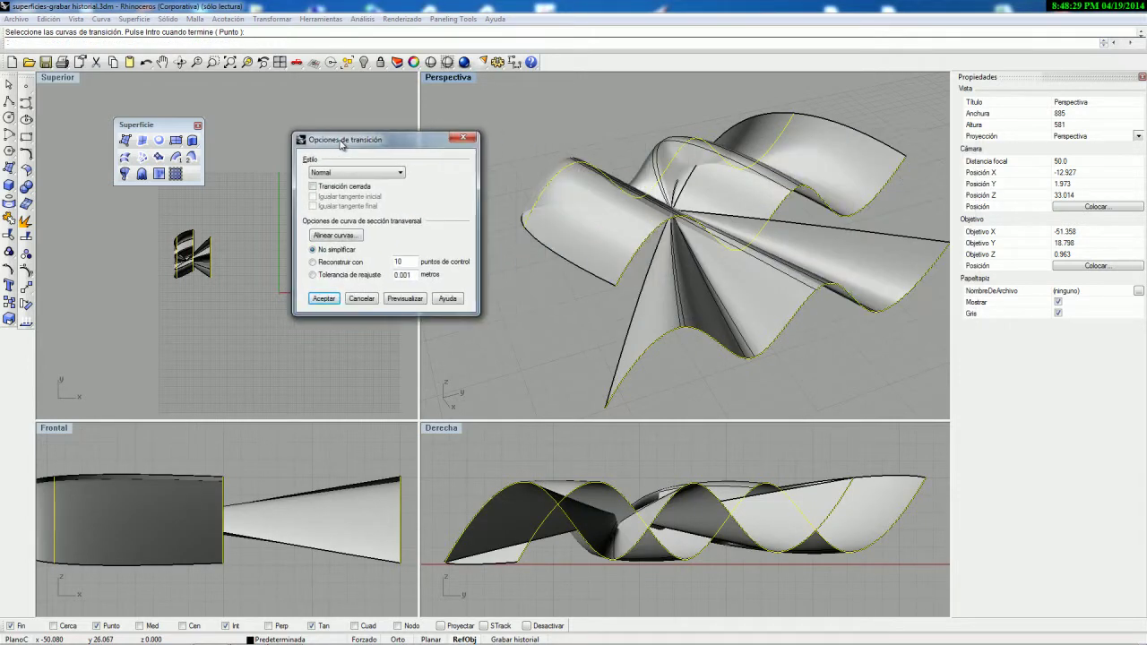
mouse_move(665, 258)
right_mouse_down()
mouse_move(838, 296)
mouse_move(636, 240)
mouse_move(678, 260)
mouse_move(642, 255)
right_mouse_up()
left_click(362, 299)
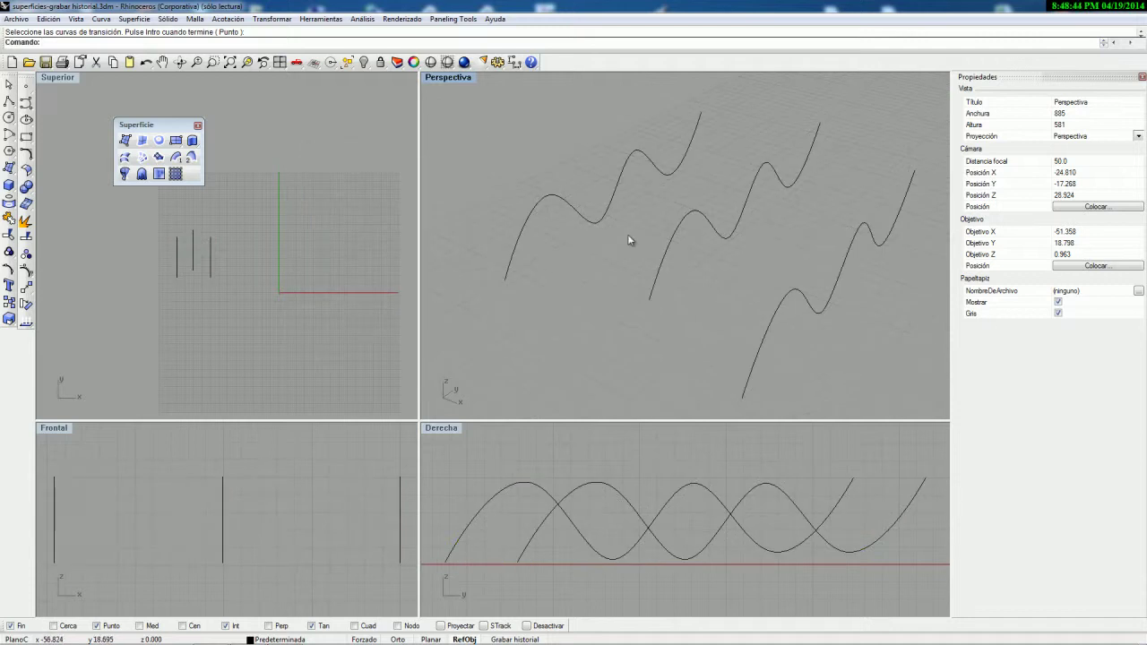
Step: Start a loft through the three wavy curves, picking them in consecutive order from one outer curve to the other
right_click_drag(628, 239, 655, 174)
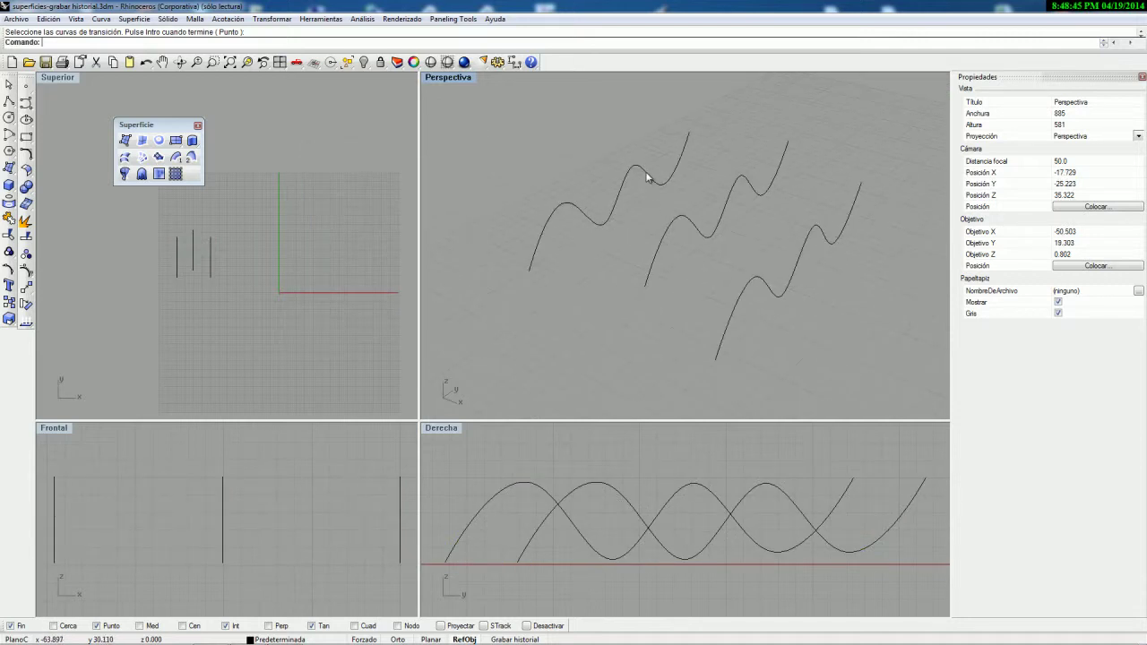
left_click(125, 158)
left_click(566, 220)
left_click(679, 235)
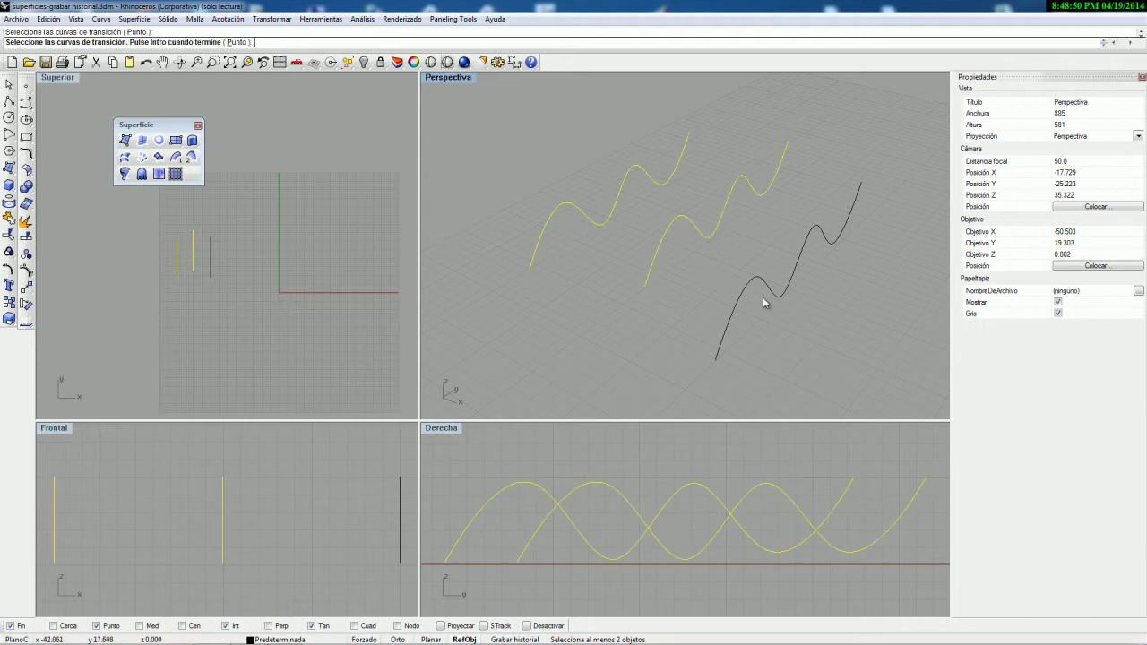
left_click(773, 287)
key("Return")
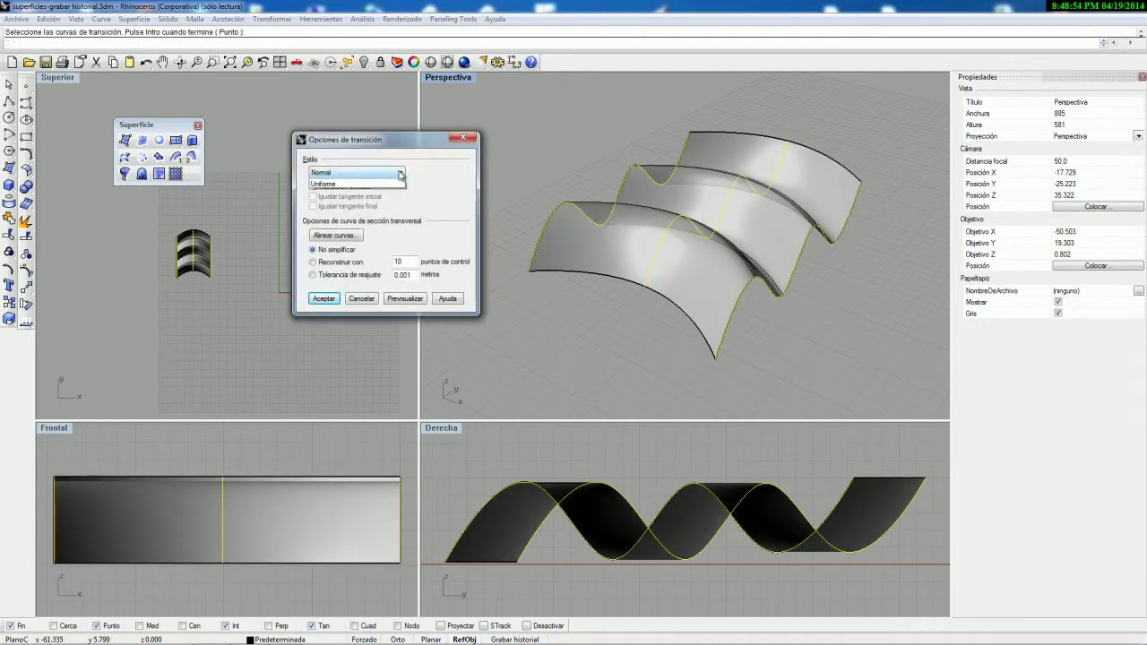
Step: Preview the loft with the Suelta style and with the Ajustada style
left_click(400, 173)
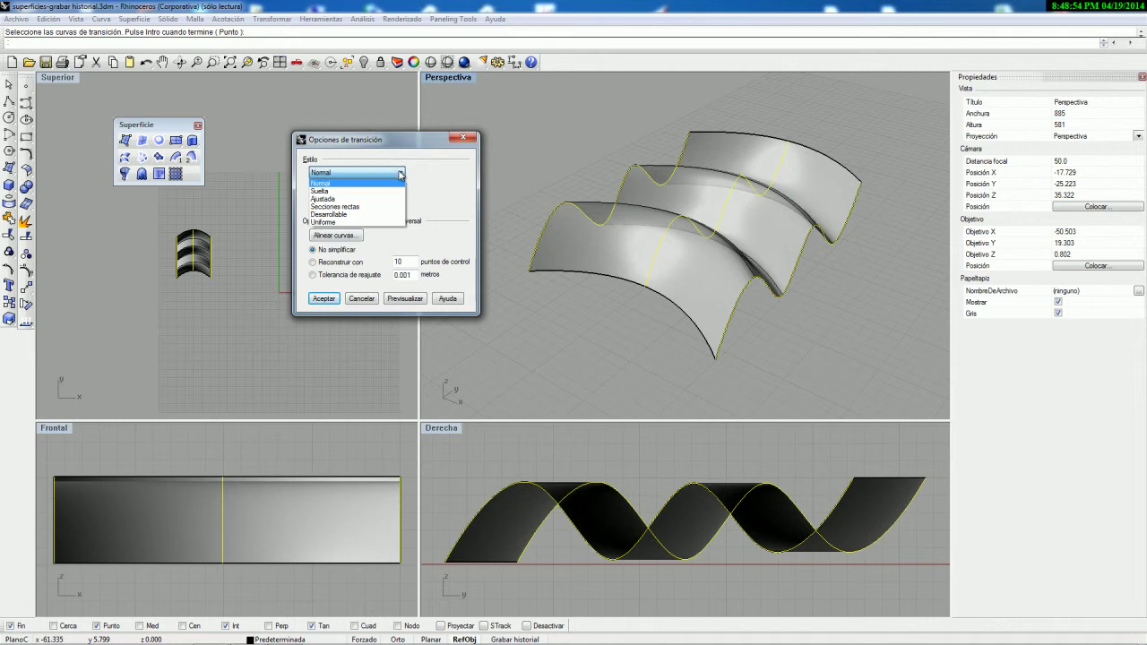
left_click(335, 192)
left_click(405, 299)
right_click_drag(646, 295, 616, 239)
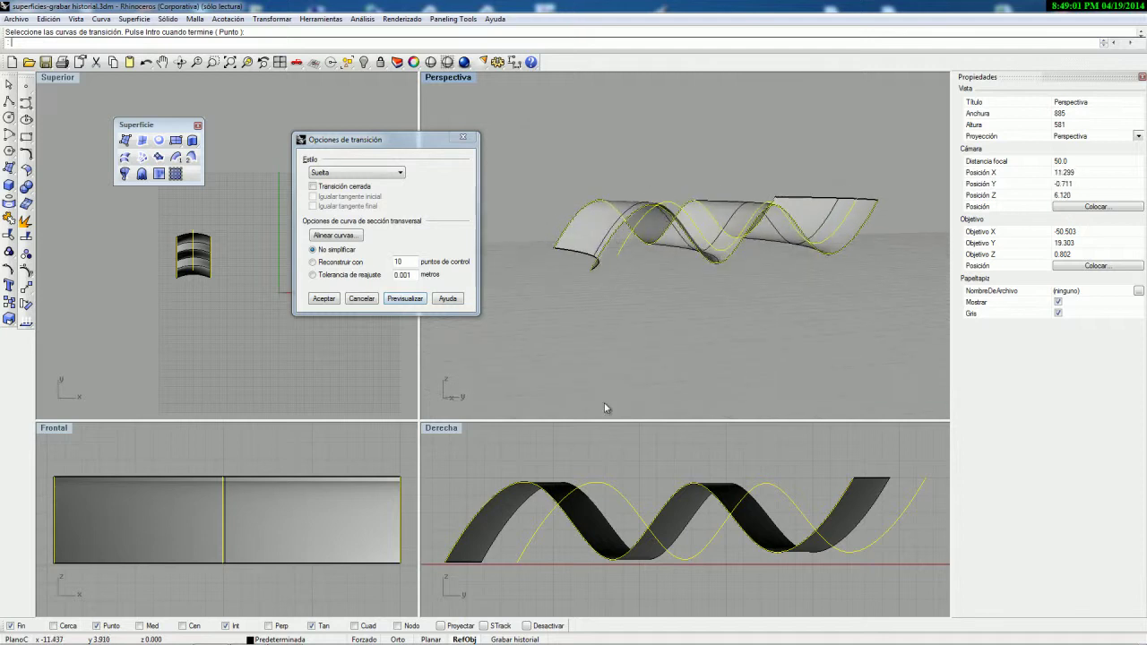
left_click(402, 173)
left_click(341, 202)
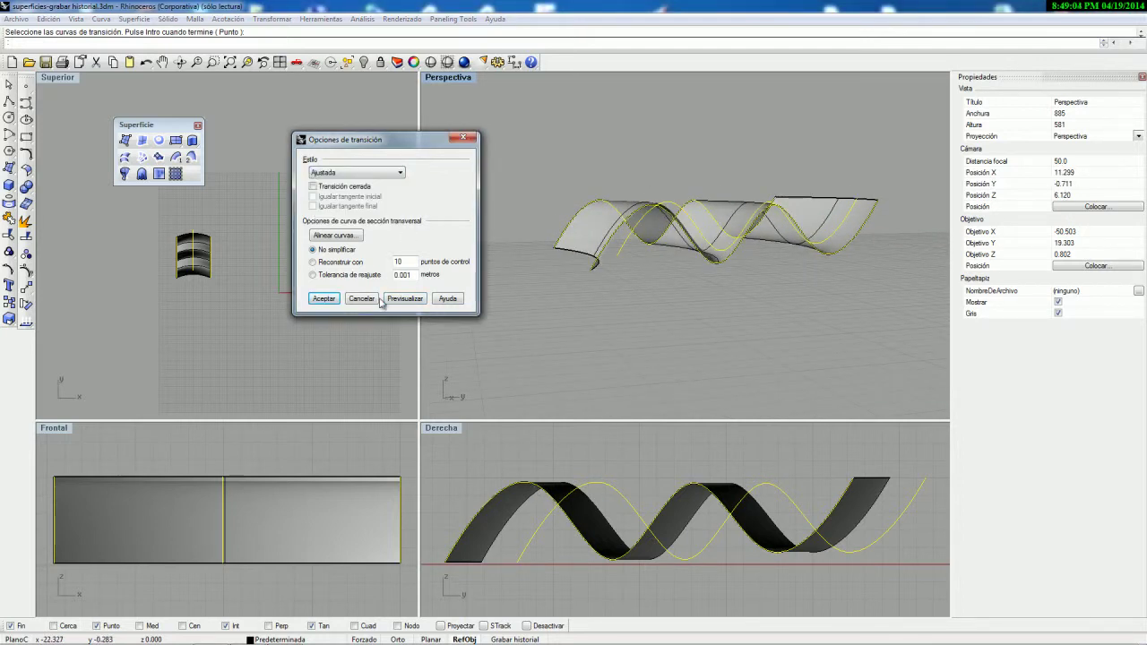
left_click(401, 299)
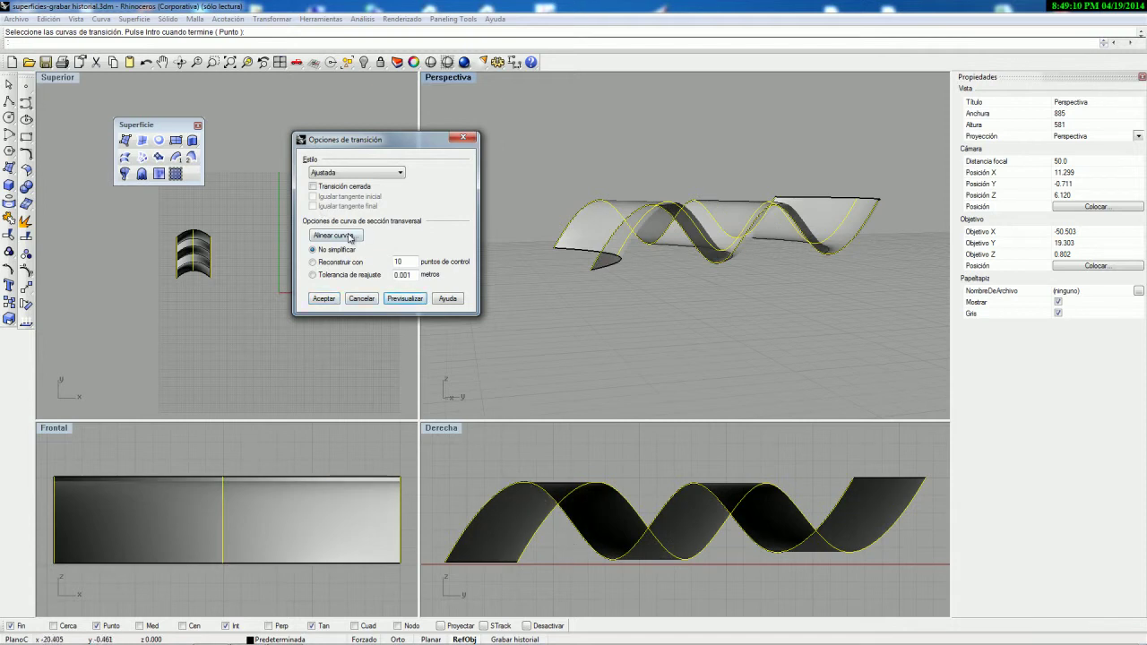
Step: Preview the loft with the Secciones rectas style and with the Desarrollable style
left_click(399, 173)
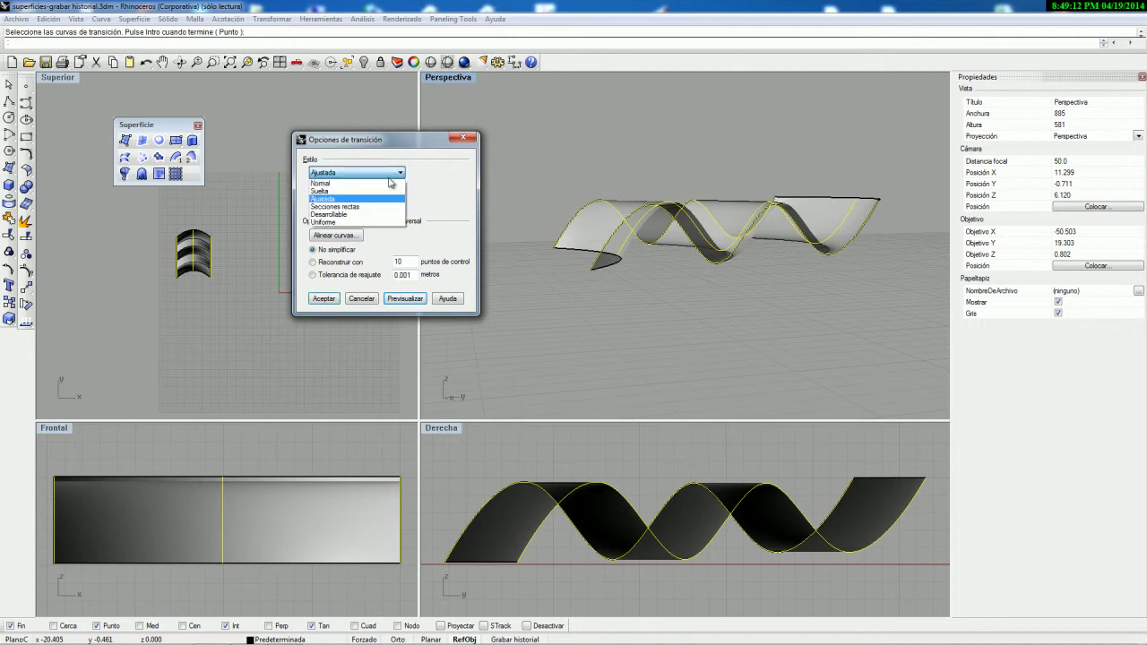
left_click(338, 207)
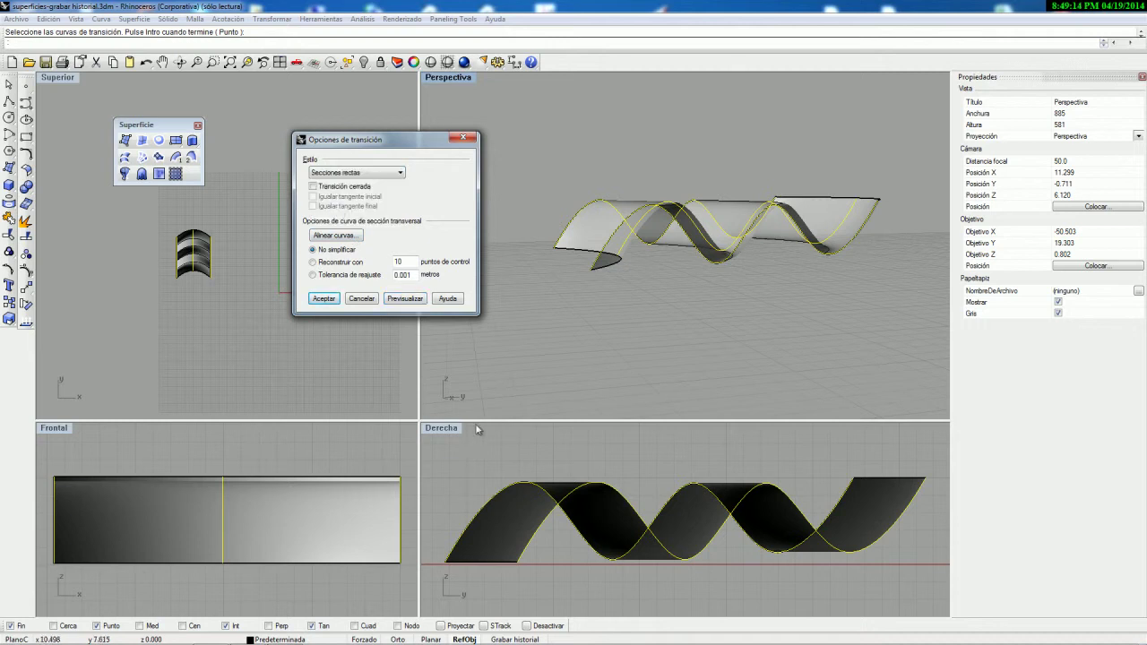
left_click(396, 299)
mouse_move(648, 269)
right_mouse_down()
mouse_move(745, 305)
mouse_move(786, 285)
mouse_move(814, 332)
mouse_move(629, 327)
mouse_move(627, 269)
right_mouse_up()
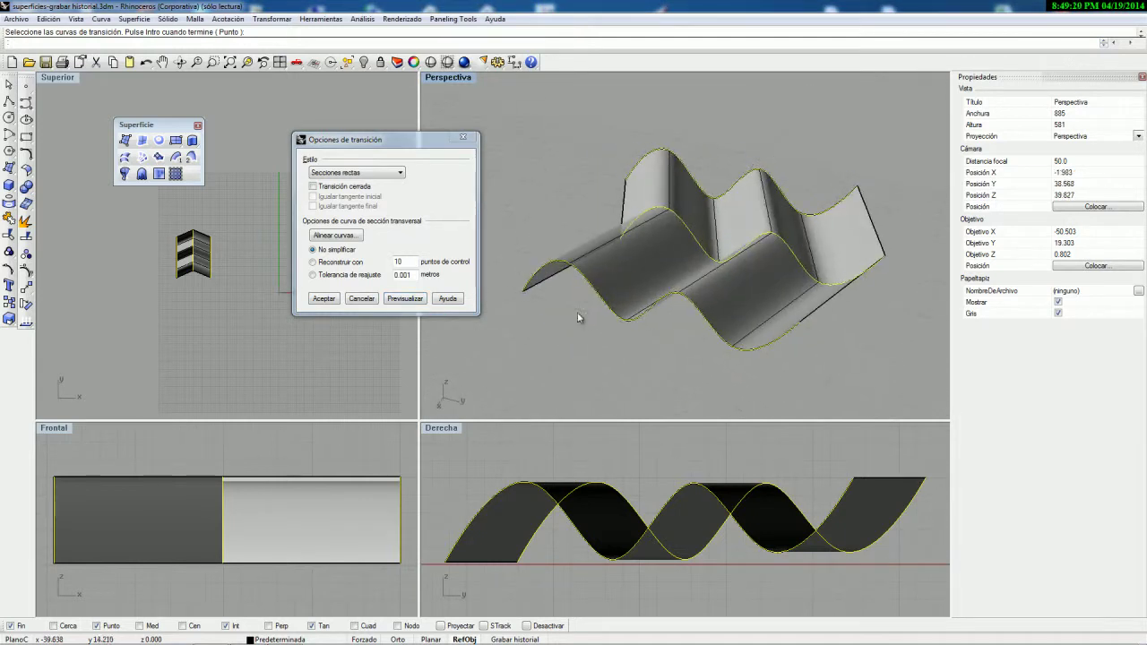
left_click(400, 173)
left_click(376, 214)
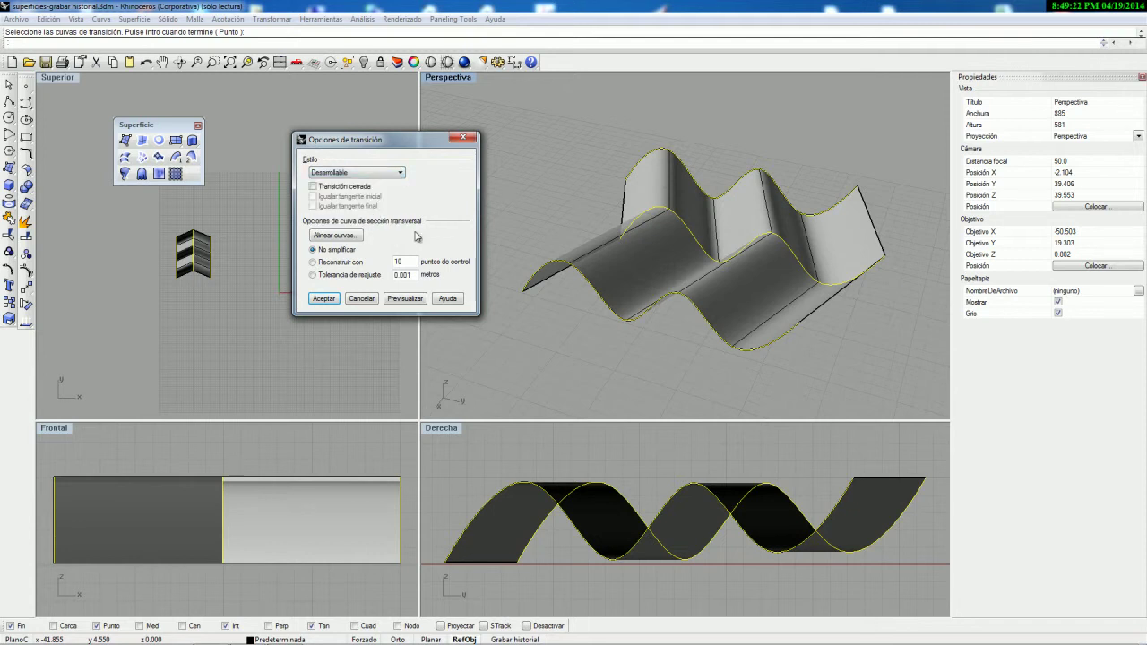
left_click(398, 300)
right_click_drag(815, 334, 781, 332)
Step: Preview the loft with the Uniforme style and examine the resulting surface from several angles
left_click(400, 173)
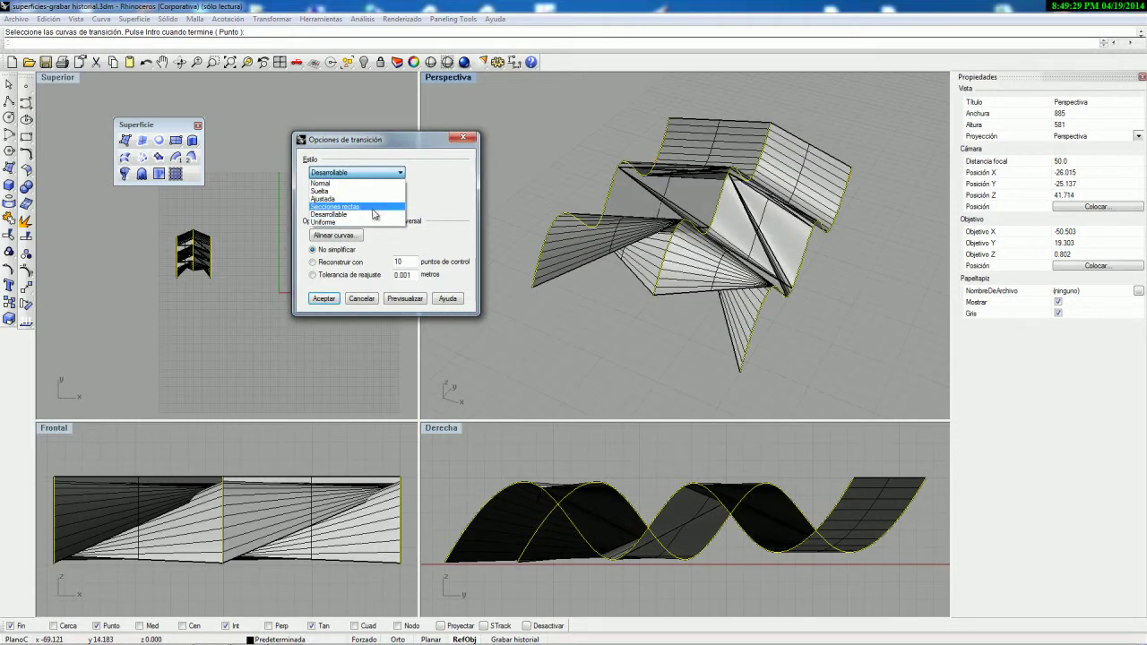
left_click(373, 227)
left_click(405, 298)
mouse_move(667, 269)
right_mouse_down()
mouse_move(605, 213)
mouse_move(526, 246)
right_mouse_up()
mouse_move(668, 219)
right_mouse_down()
mouse_move(660, 248)
mouse_move(639, 260)
mouse_move(618, 251)
right_mouse_up()
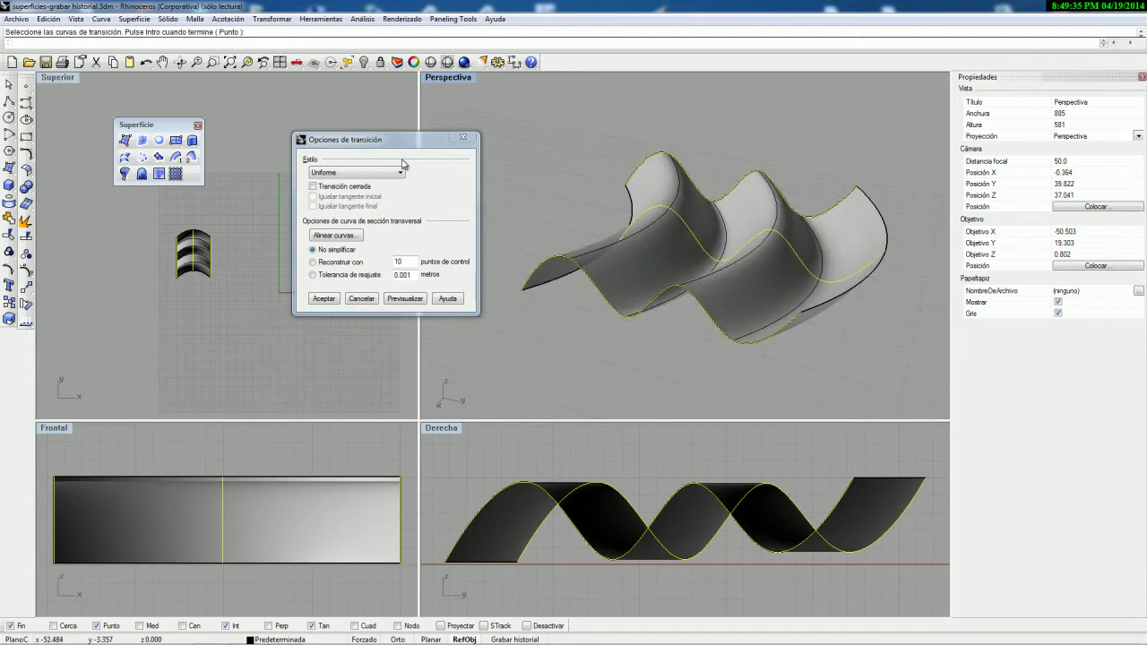
Step: Set the loft style to Normal and create the surface without simplifying the section curves
left_click(399, 172)
left_click(382, 184)
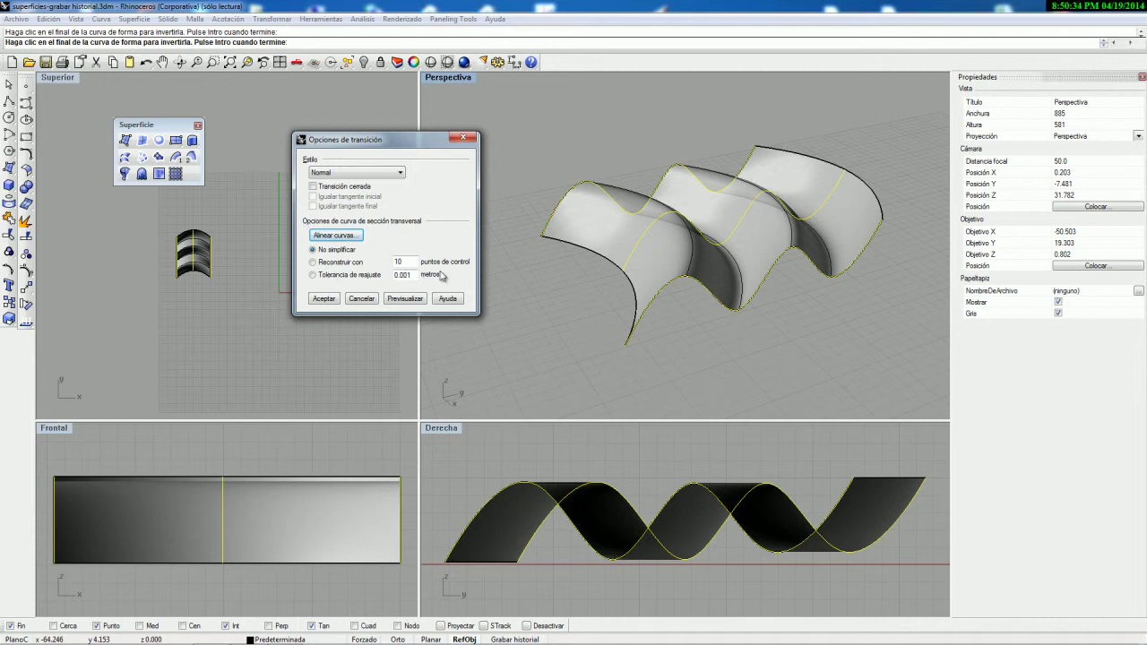
left_click(332, 301)
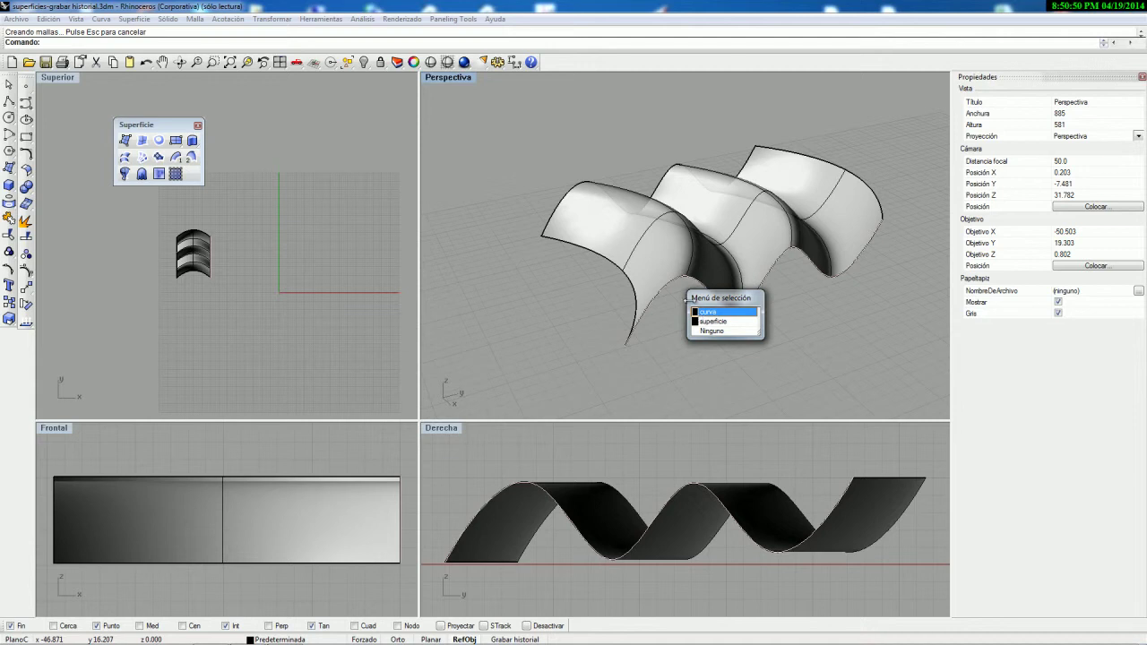
Step: Turn on the edit points of the outer input curve along the loft's near edge
left_click(703, 313)
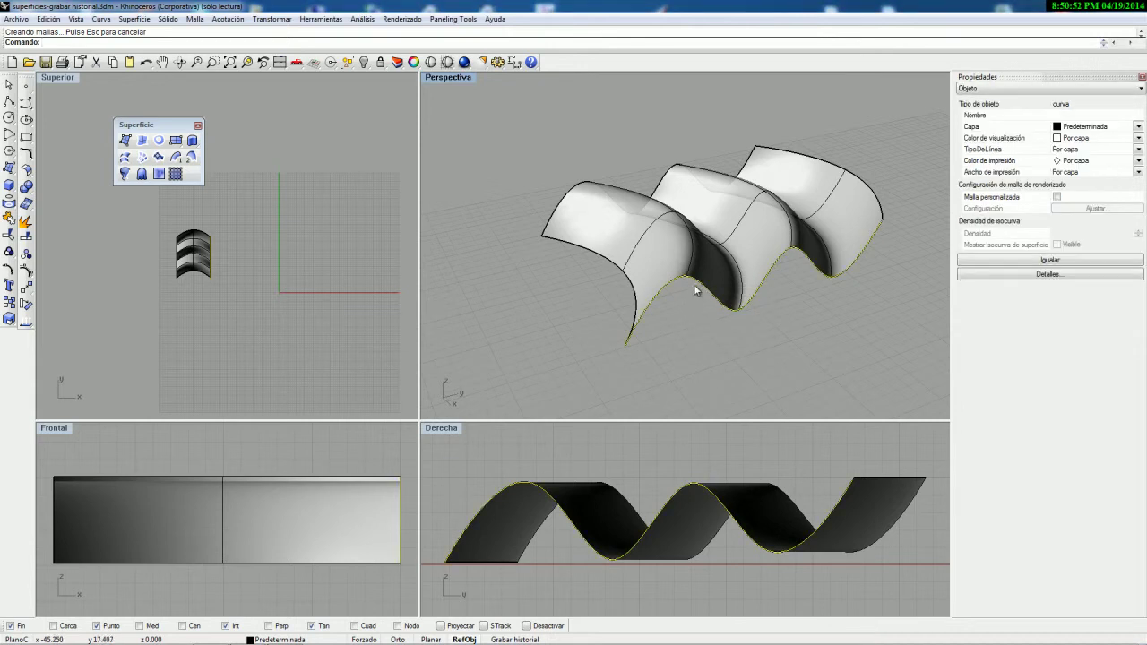
left_click(10, 270)
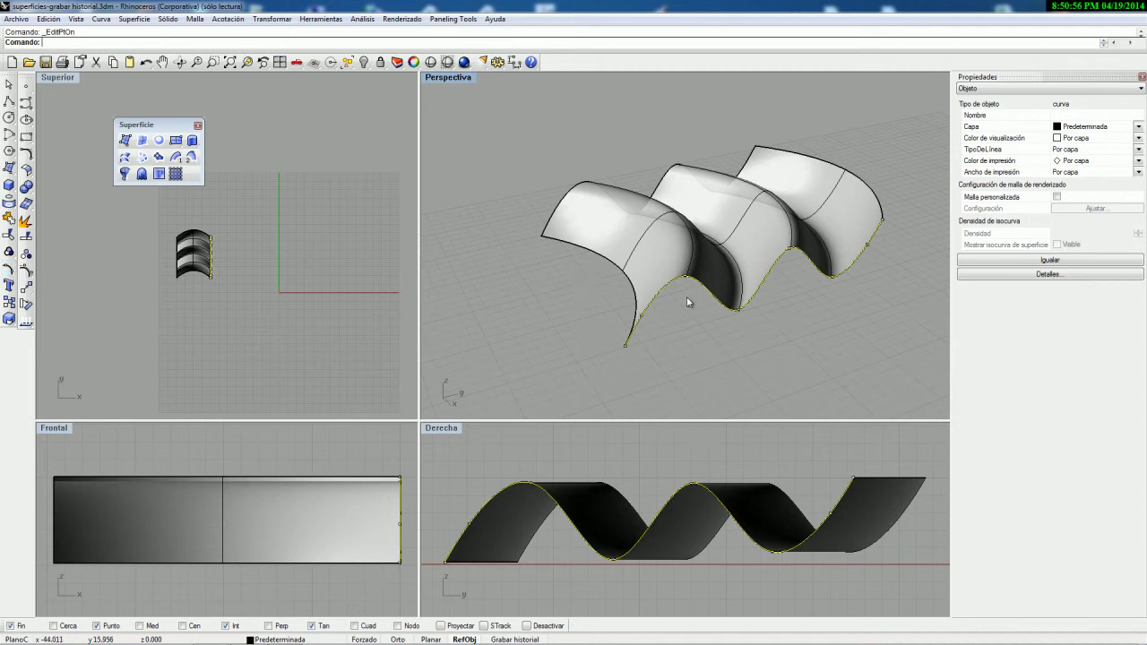
right_click_drag(691, 300, 630, 298)
Step: Try reshaping the curve by moving its first crest point in perspective and raising it in the Derecha view, and undo the moves
left_click(609, 267)
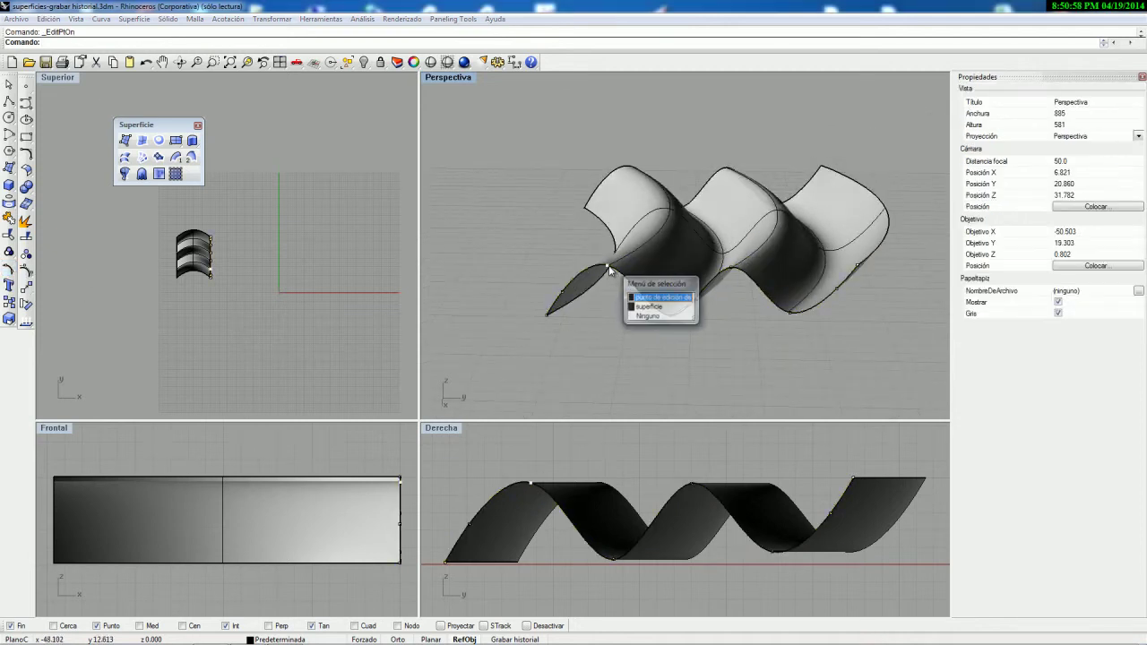
left_click(645, 298)
left_click_drag(608, 266, 602, 215)
right_click_drag(743, 281, 513, 481)
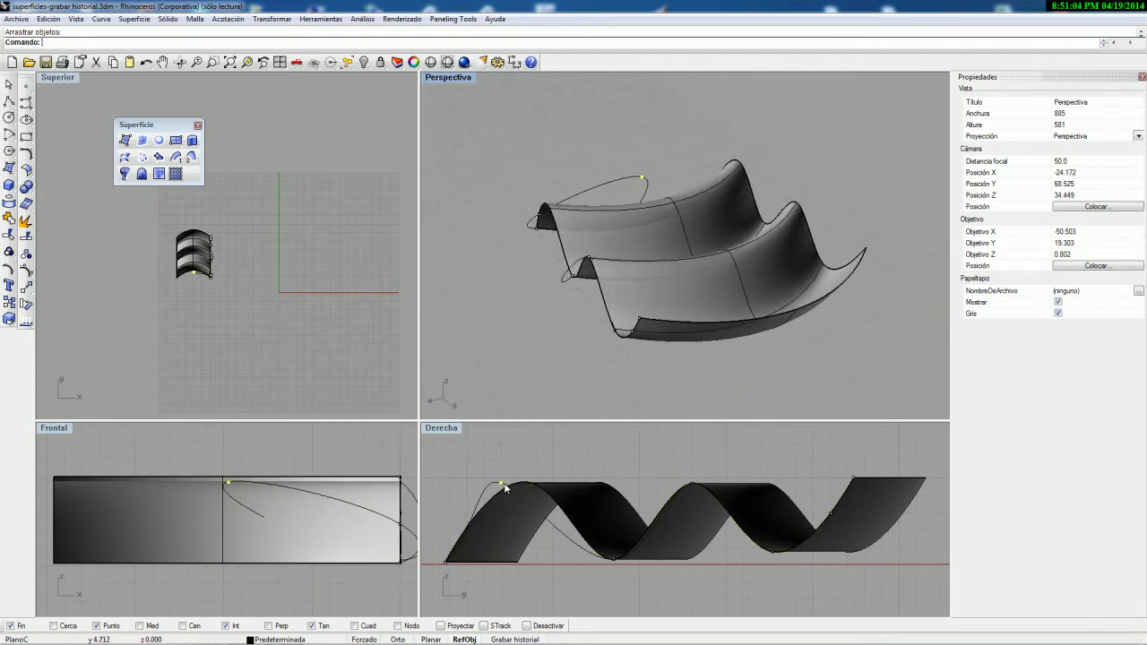
left_click_drag(500, 487, 522, 453)
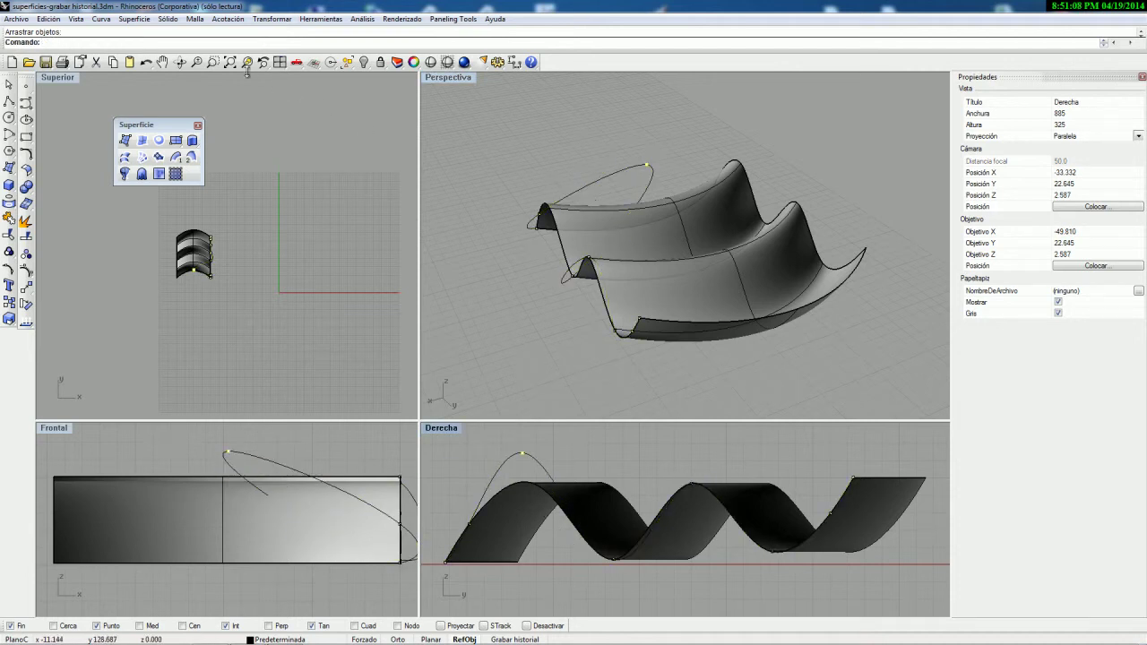
left_click(147, 63)
Step: Delete the lofted surface, keeping the three input curves, and turn off the edit points
right_click_drag(430, 225, 611, 261)
left_click(663, 261)
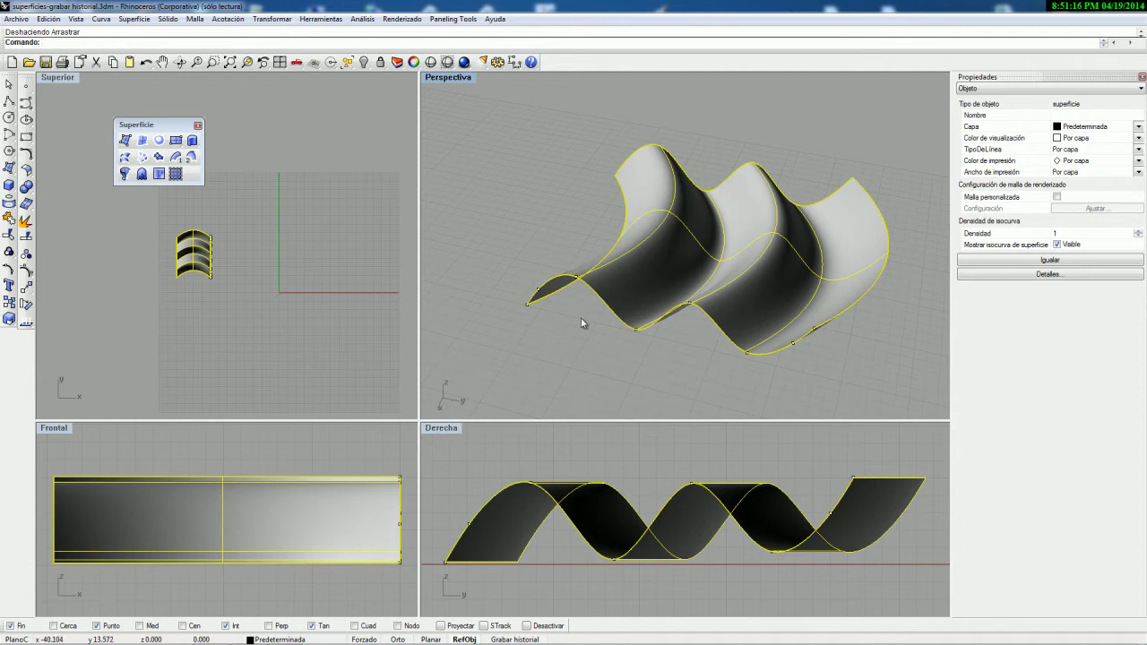
key("Delete")
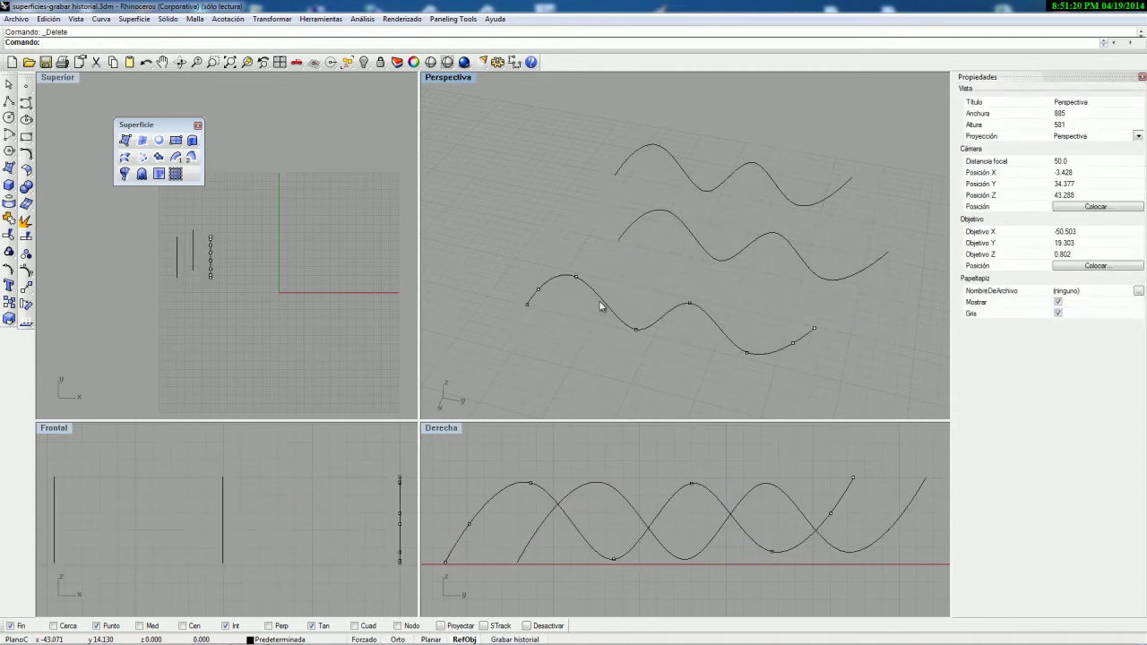
left_click(9, 270)
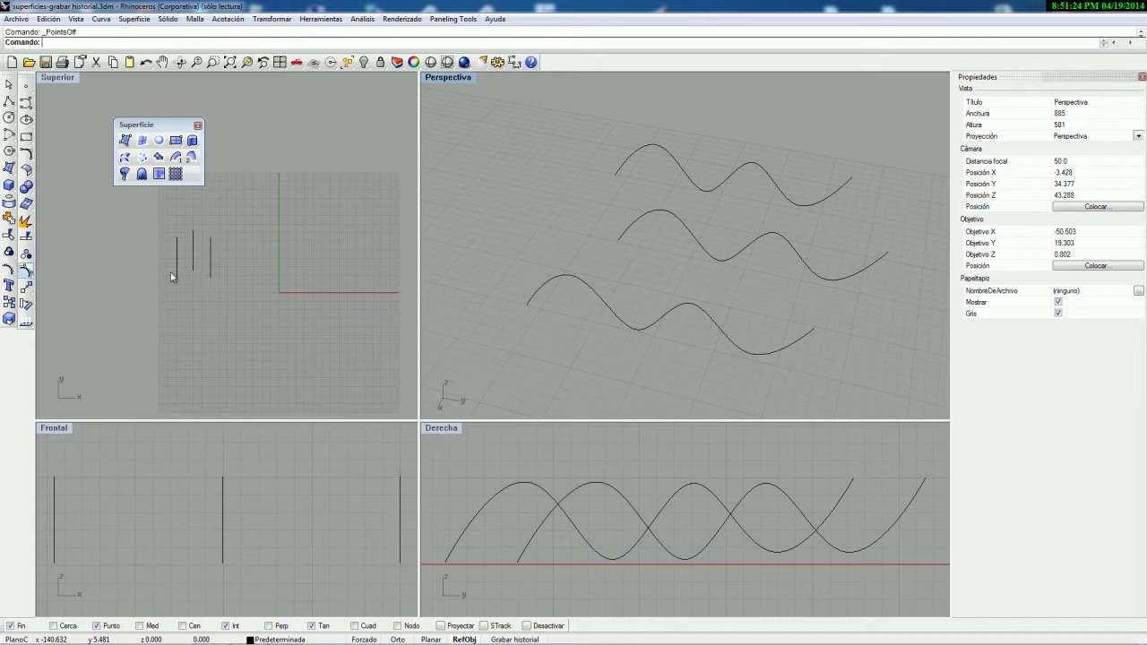
right_click_drag(611, 330, 764, 320)
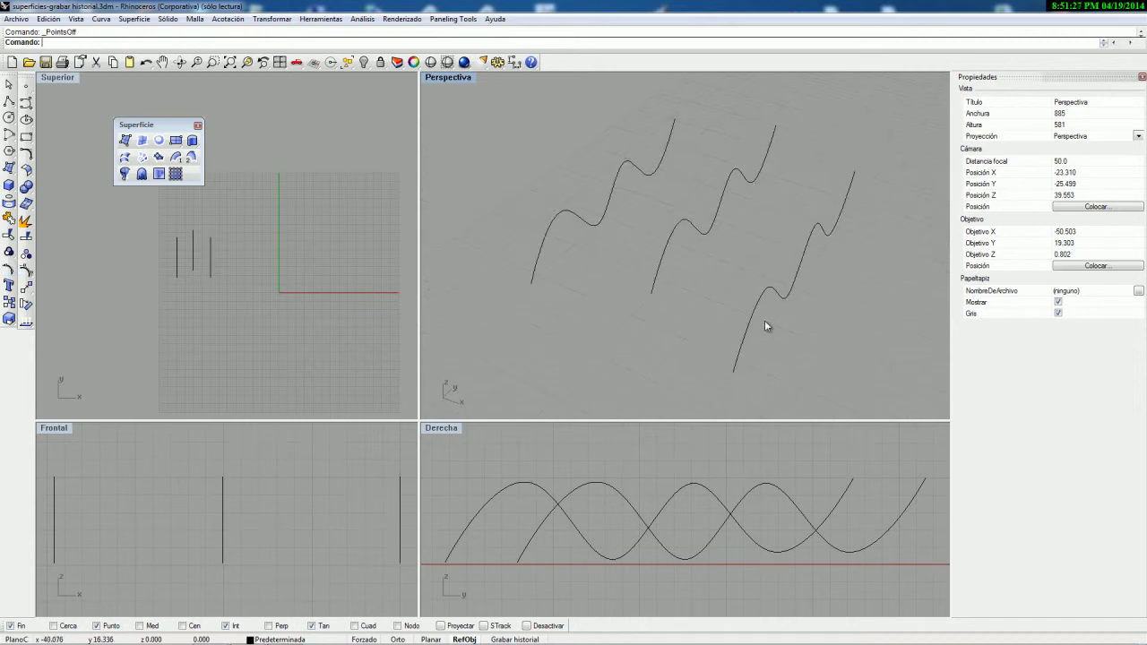
Step: Turn on Grabar historial and review its history options without changing them
left_click(523, 640)
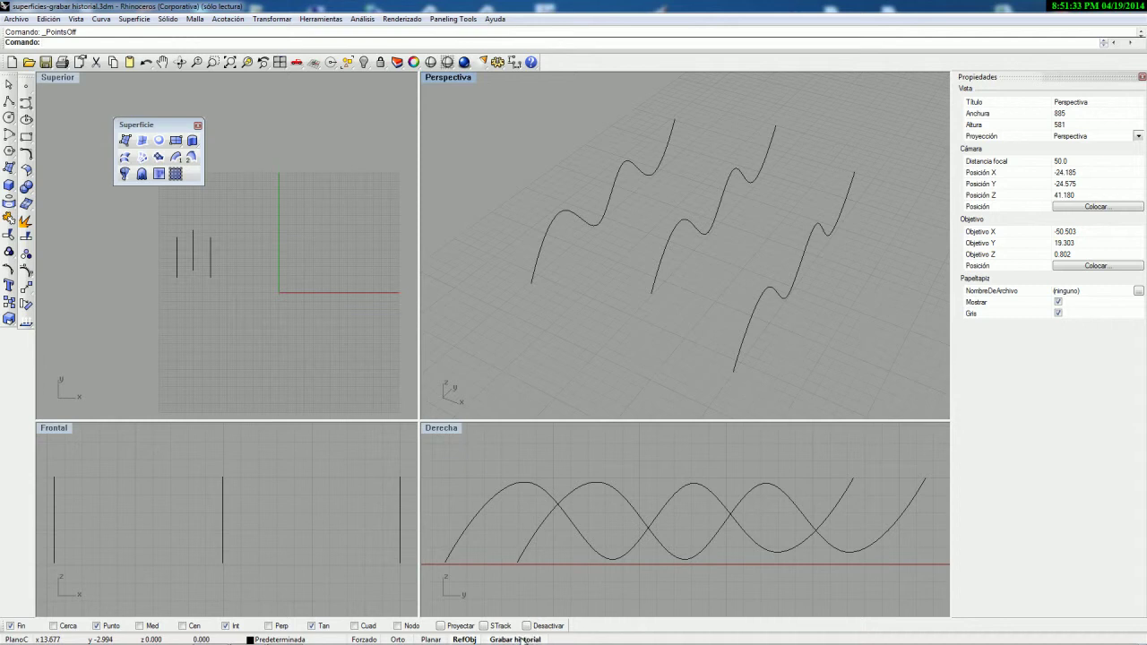
right_click(524, 641)
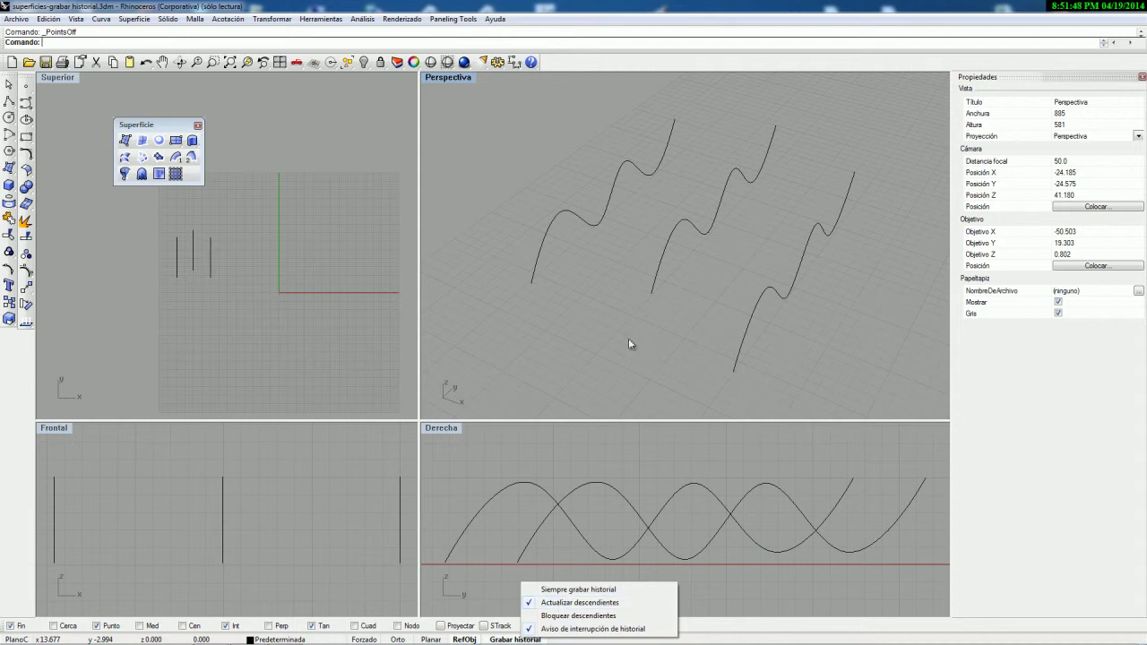
right_click_drag(636, 298, 655, 252)
left_click(669, 240)
left_click(683, 251)
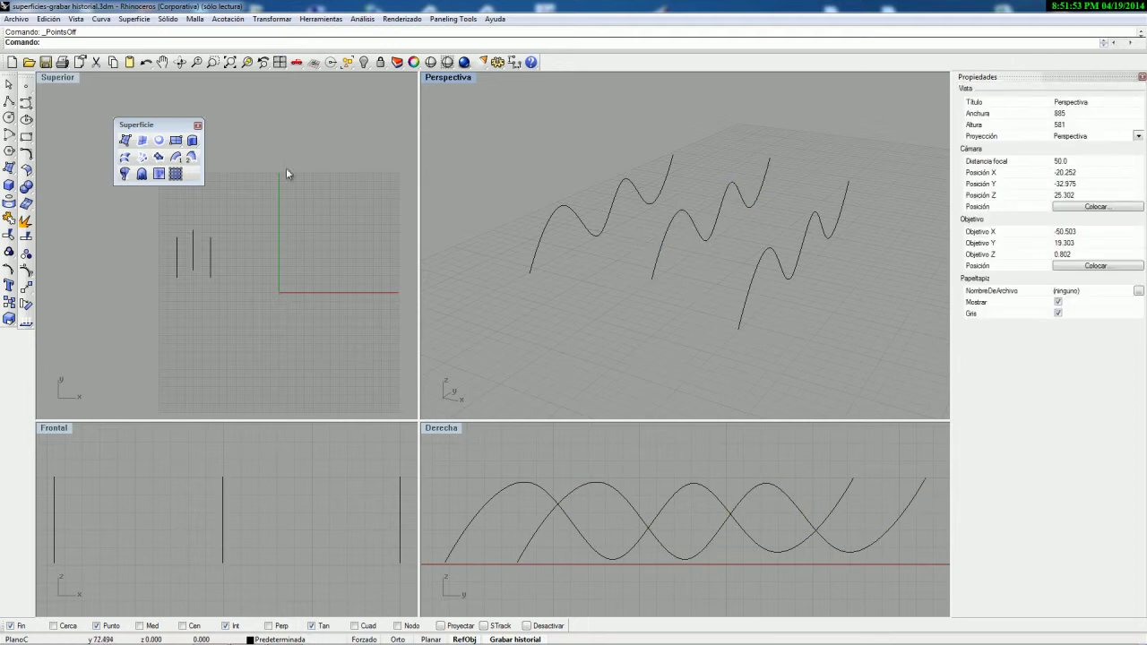
Step: Loft a surface through the three wavy curves in order with the Normal style and No simplificar
left_click(124, 158)
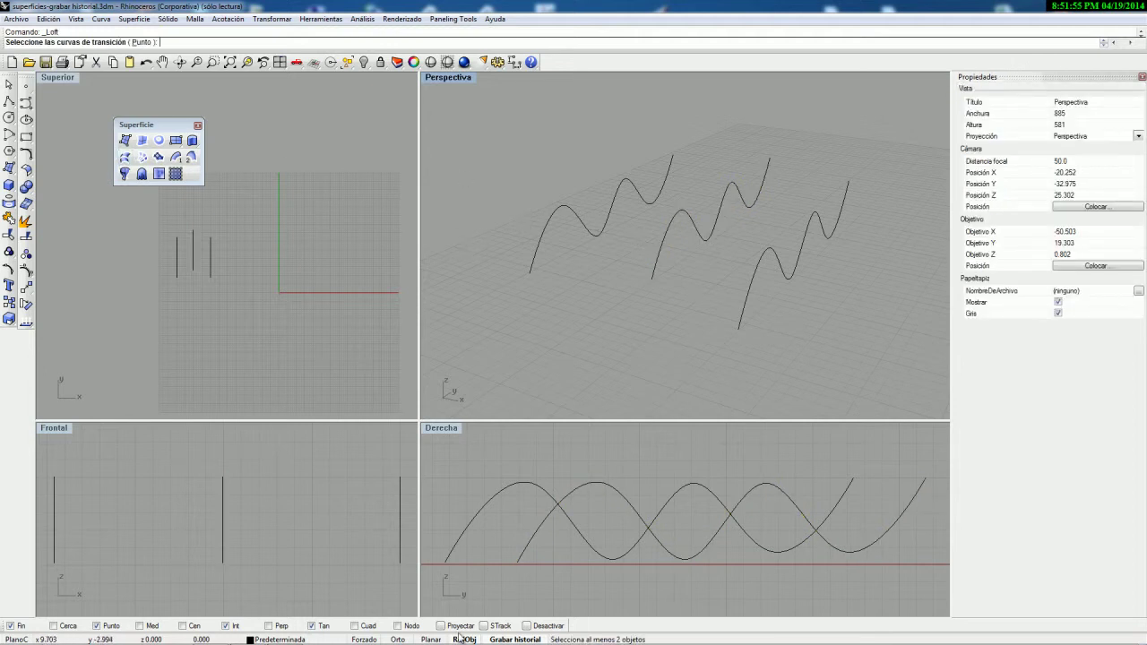
left_click(591, 232)
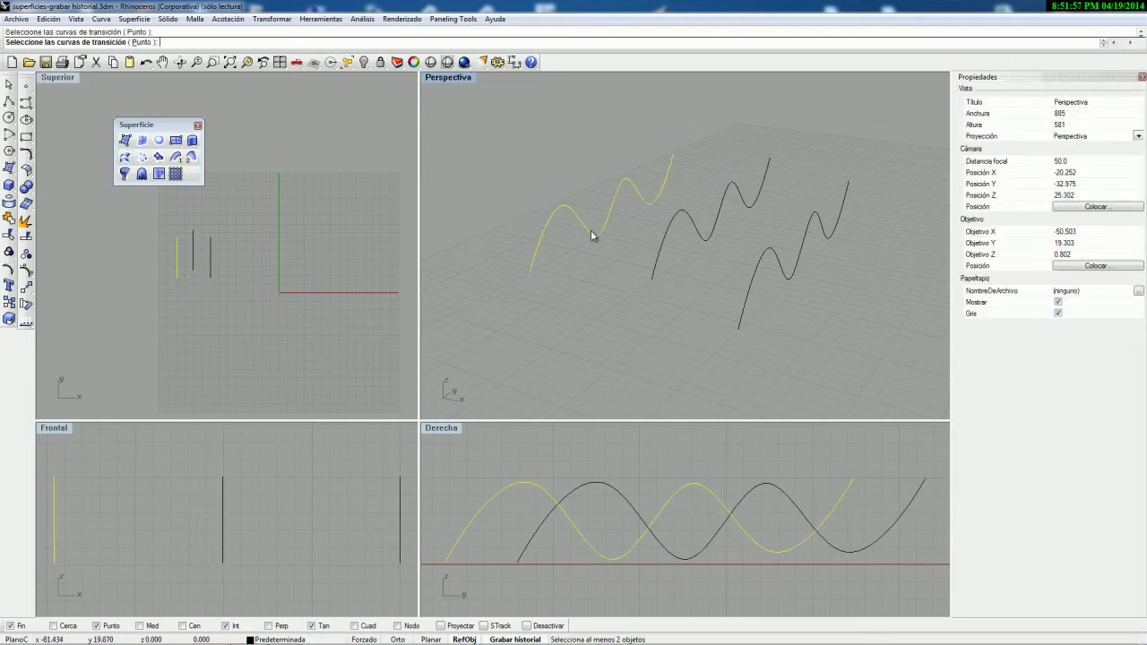
left_click(670, 229)
left_click(758, 268)
key("Return")
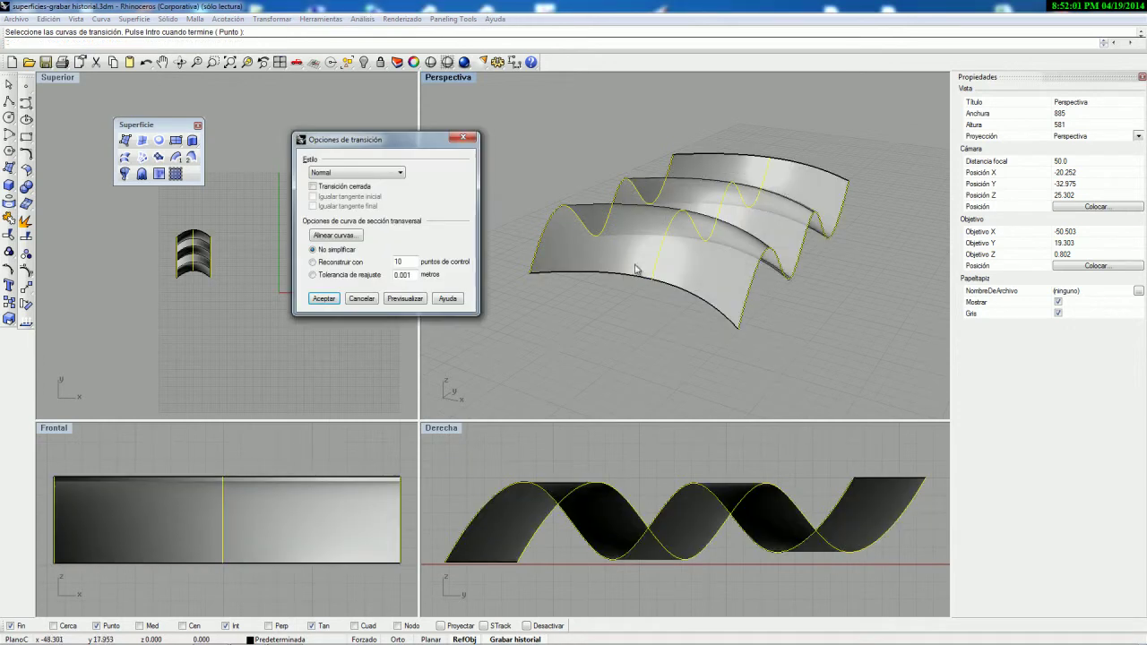
left_click(324, 299)
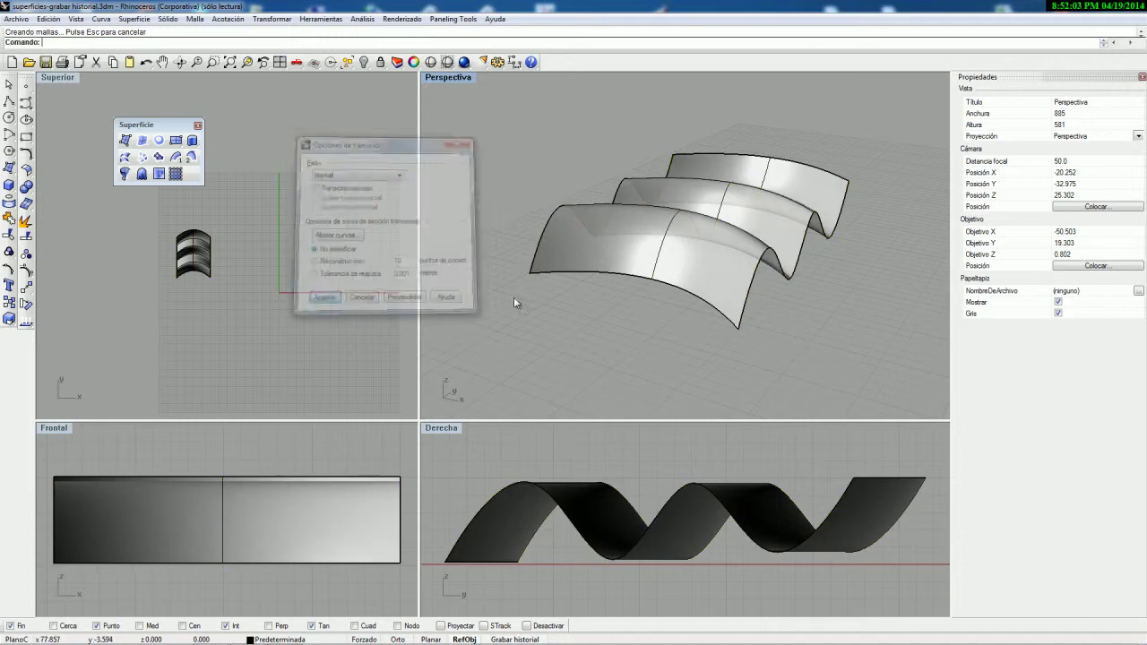
Step: Select the outer input curve on the new loft's near edge and turn on its edit points
right_click_drag(630, 239, 576, 243)
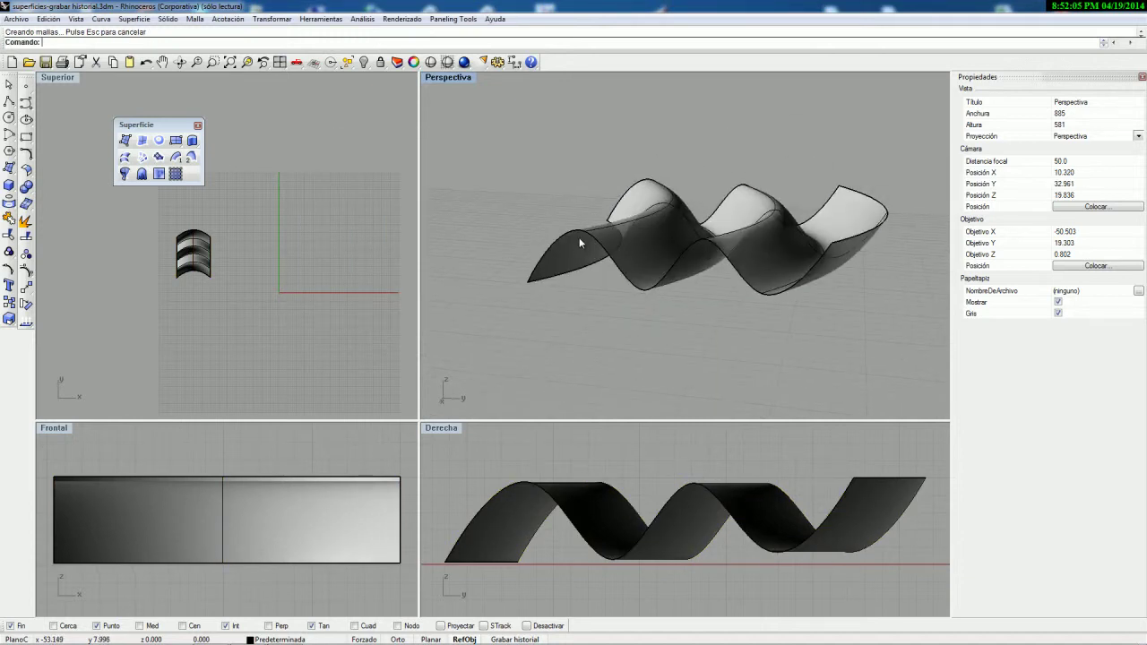
left_click(575, 237)
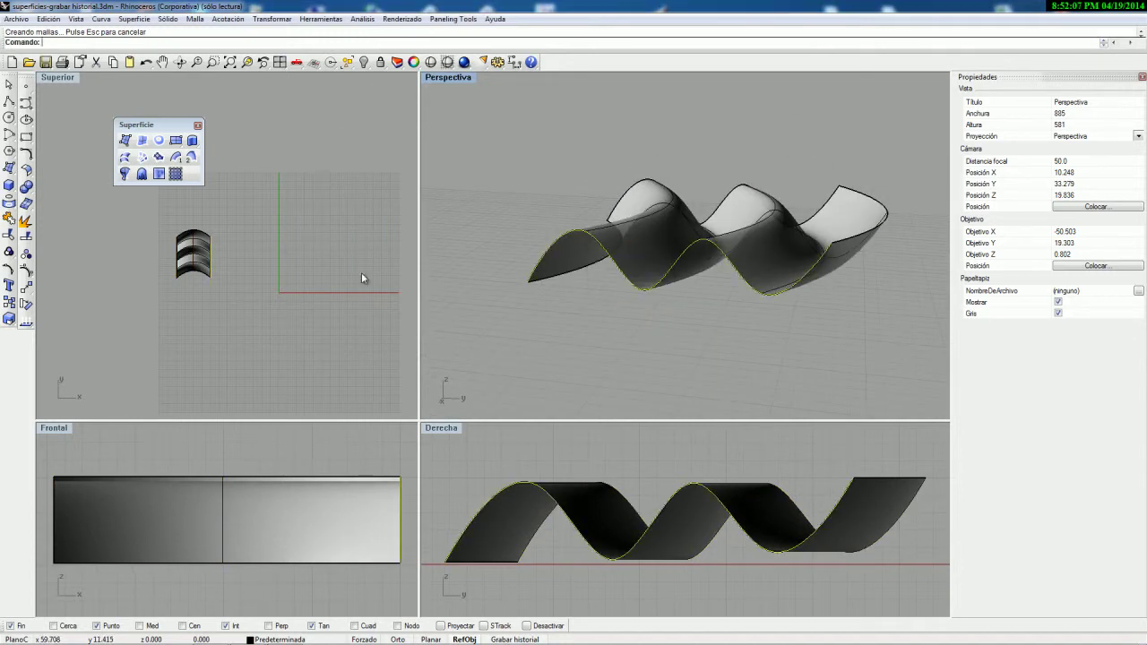
left_click(614, 255)
left_click(9, 270)
scroll(670, 222, "up", 5)
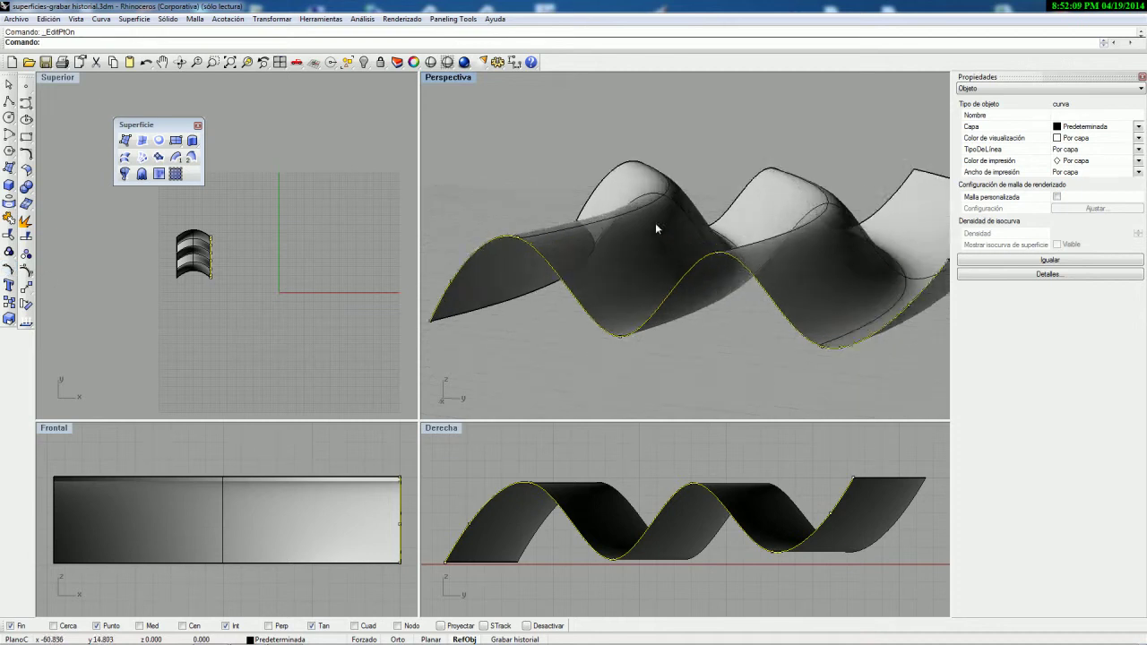
scroll(566, 236, "down", 4)
Step: Try moving the curve's first crest point freely in the Perspectiva view, and undo the move
left_click_drag(513, 239, 515, 176)
mouse_move(671, 257)
right_mouse_down()
mouse_move(579, 308)
mouse_move(555, 287)
right_mouse_up()
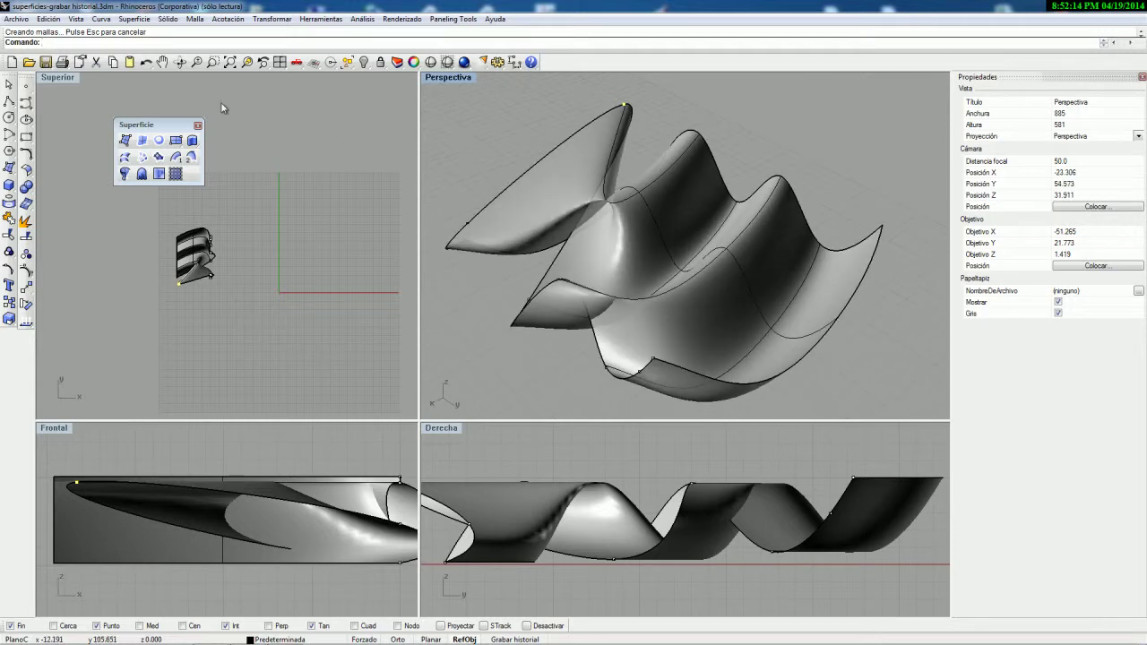
left_click(146, 61)
Step: Raise the curve's first crest point straight up in the Derecha view to form a tall peak in the surface
scroll(519, 490, "down", 3)
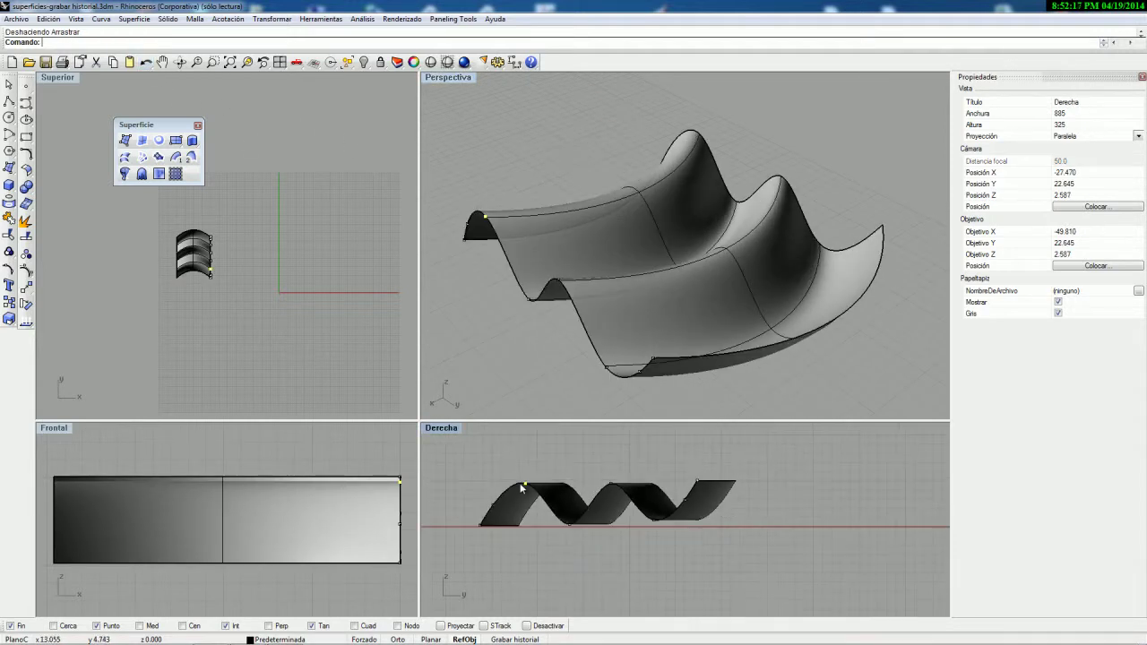
left_click_drag(524, 480, 525, 447)
right_click_drag(594, 344, 768, 289)
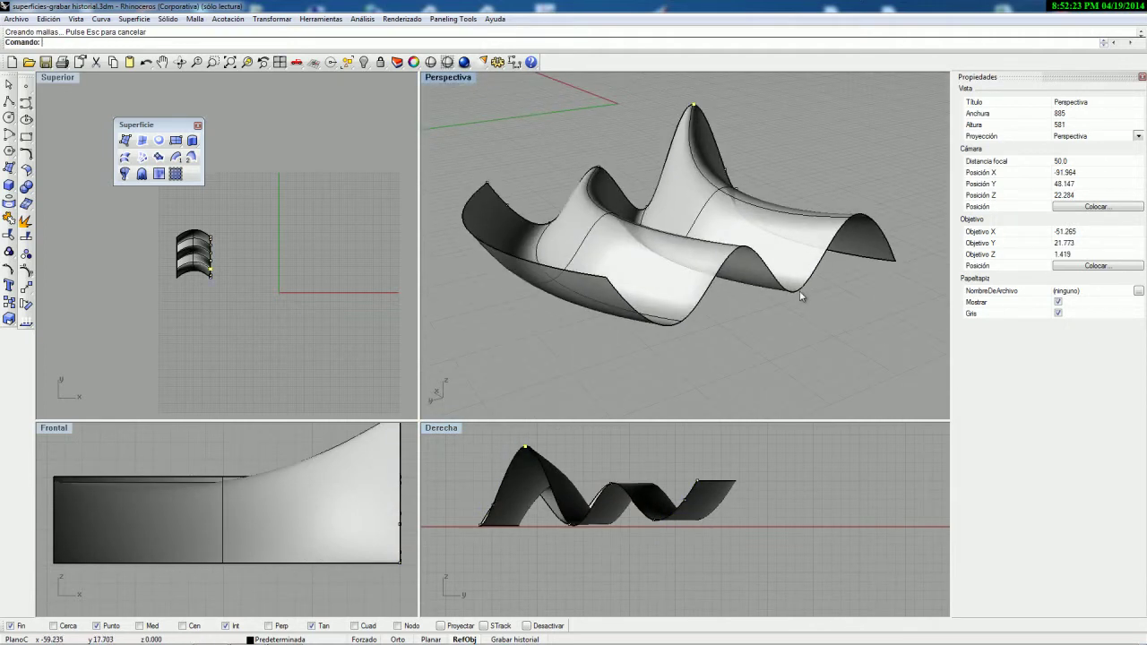
Step: Turn on the edit points of the input curve on the opposite edge and select its first trough point
left_click(801, 292)
left_click(838, 325)
left_click(9, 269)
left_click(796, 297)
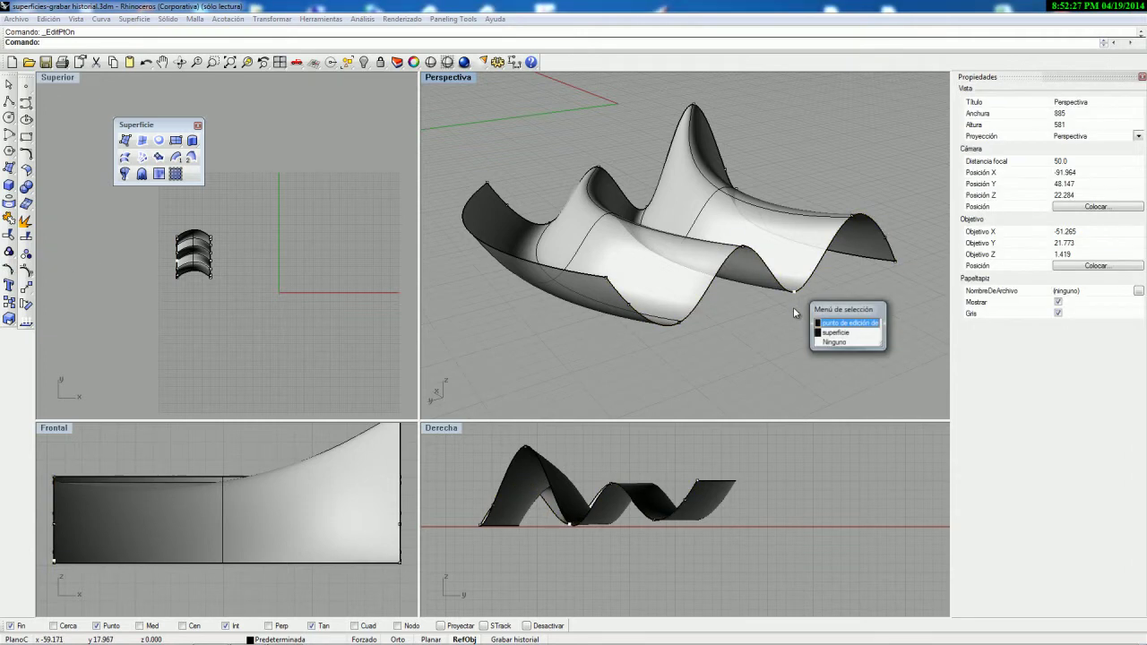
left_click(811, 319)
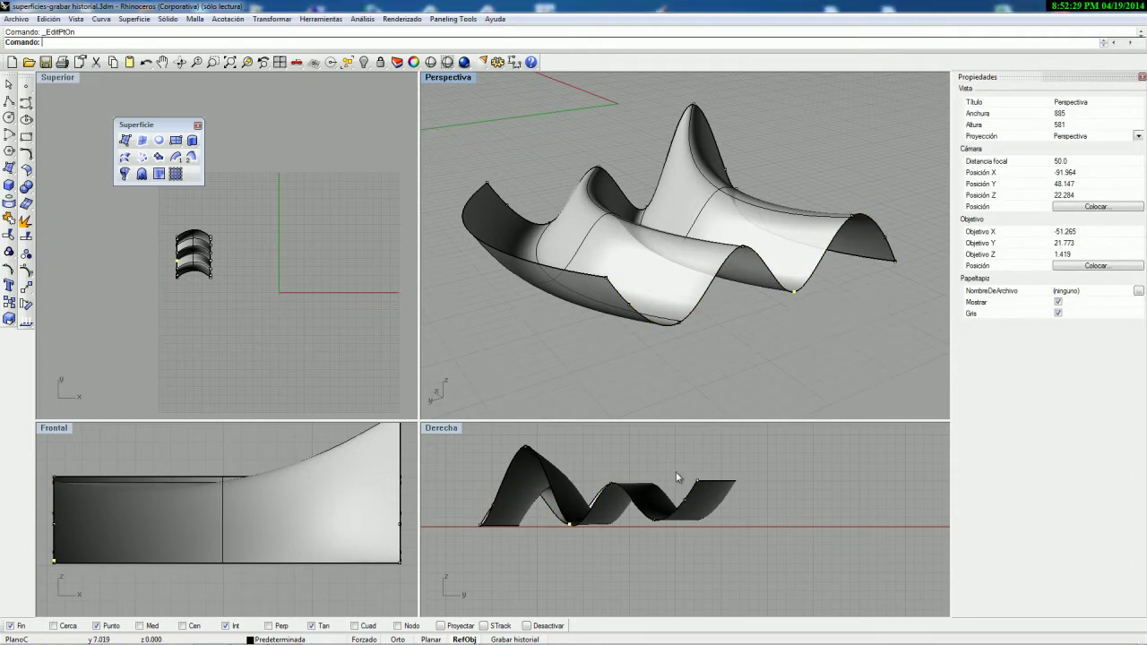
Step: Pull the opposite curve's first and second trough points down below the base line in the Derecha view and inspect the updated surface
left_click_drag(571, 528, 571, 560)
right_click_drag(763, 326, 613, 324)
left_click_drag(654, 520, 659, 549)
right_click_drag(658, 335, 721, 294)
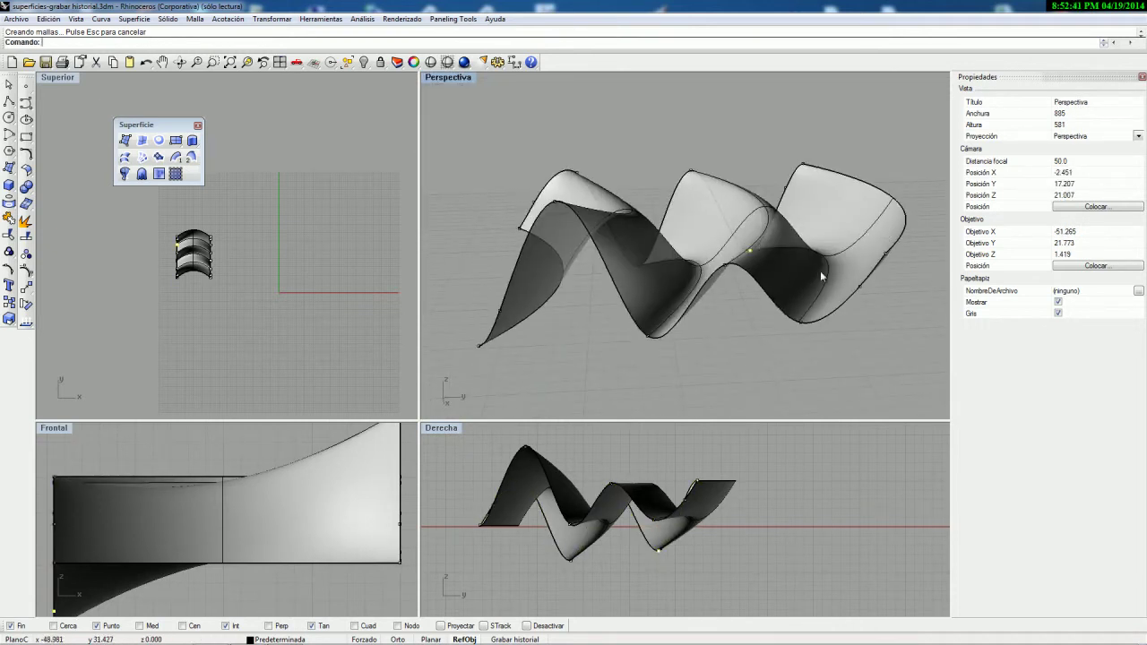
right_click_drag(803, 286, 663, 300)
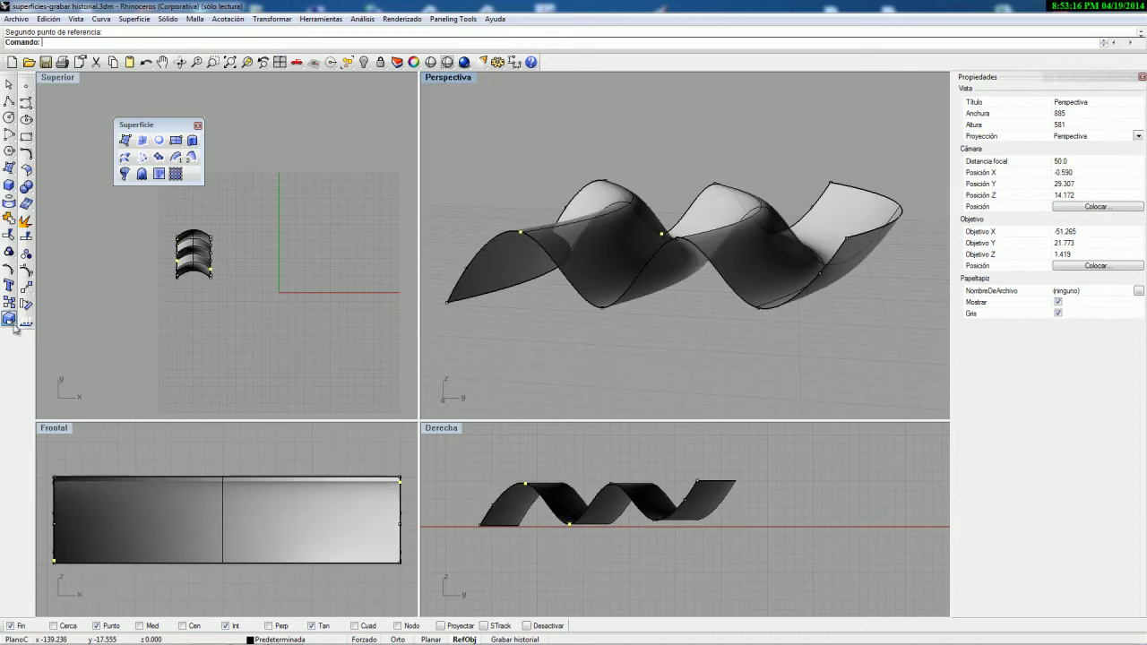
Step: Scale the selected crest and trough points with Scale2D in the Derecha view, using the first trough as origin and the curve's start as first reference
left_click(11, 321)
left_click(46, 338)
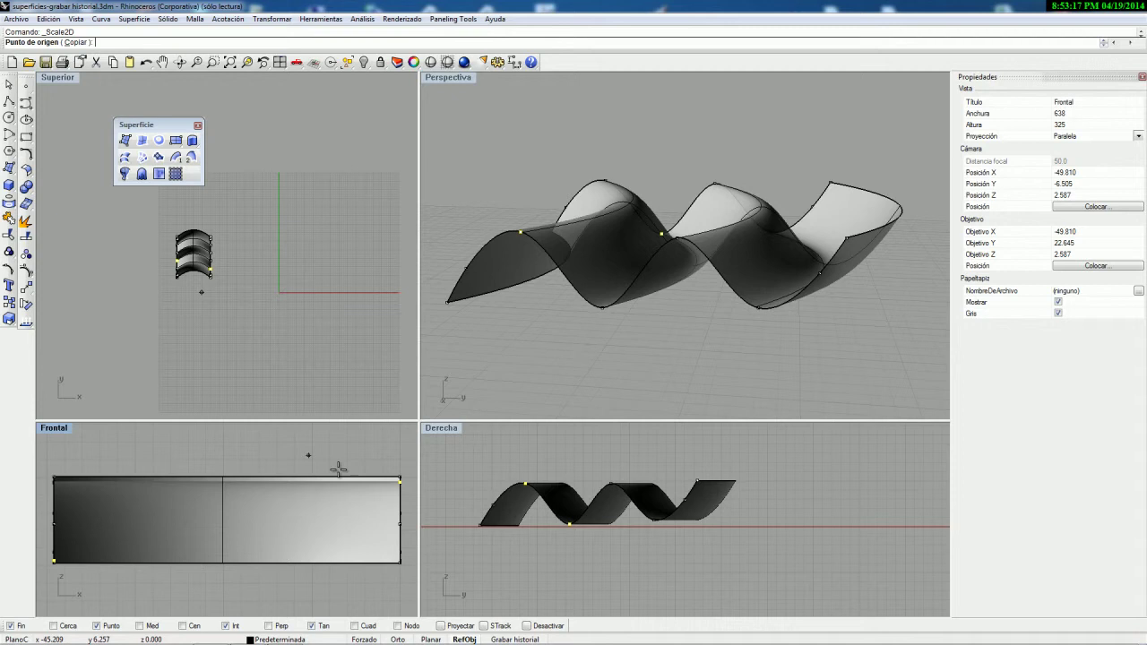
left_click(570, 525)
left_click(483, 525)
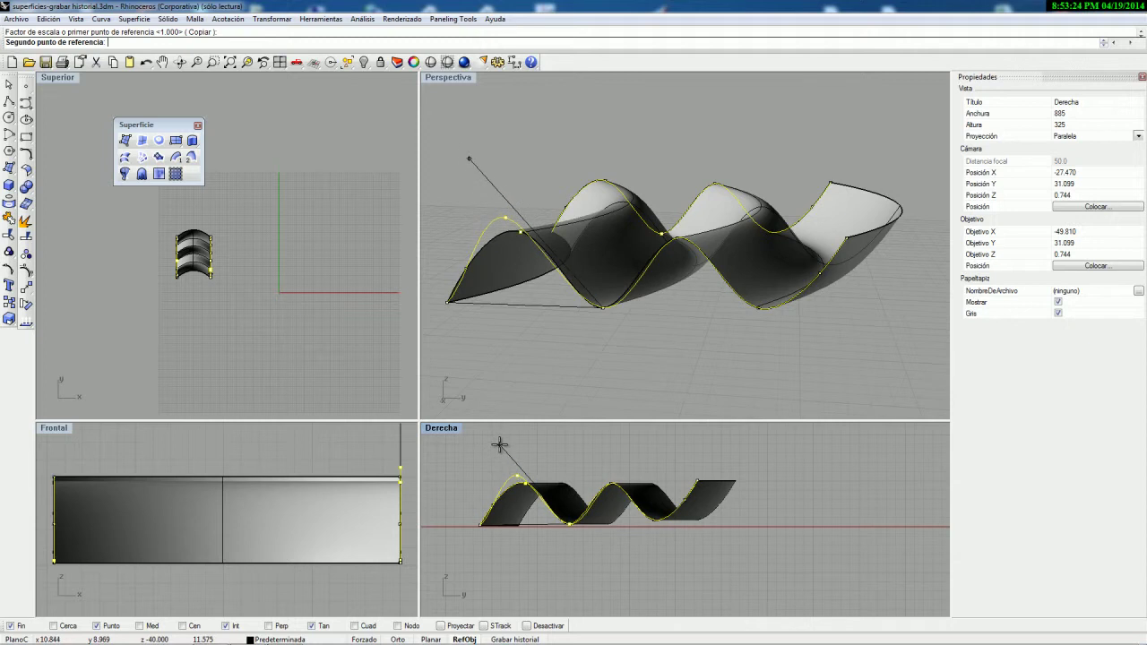
scroll(498, 443, "down", 1)
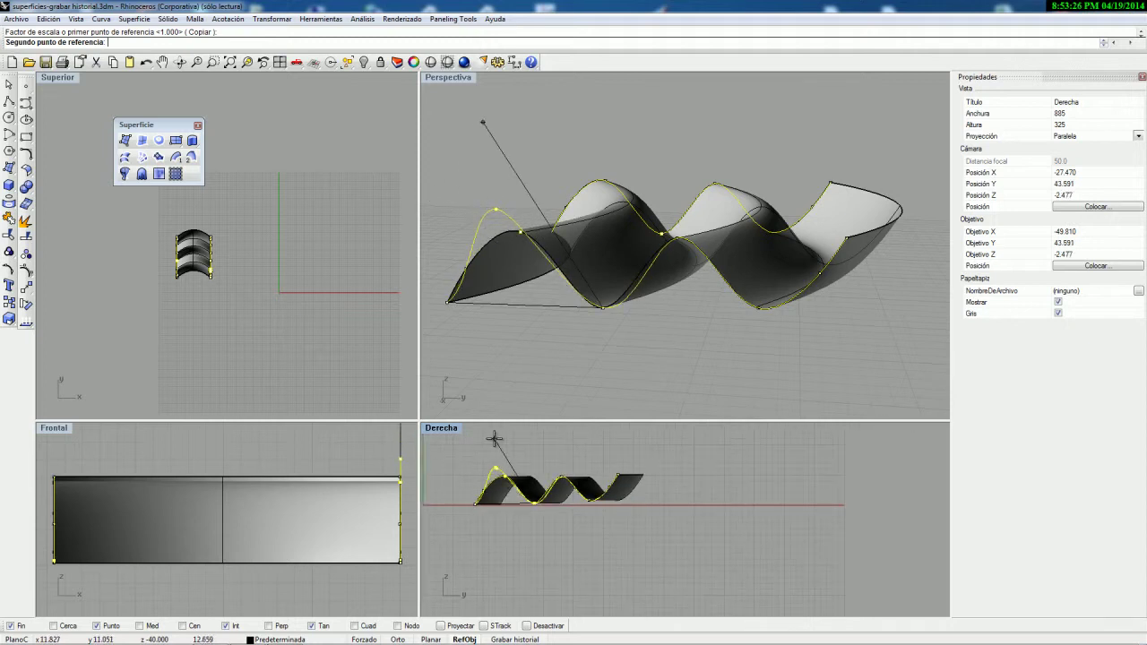
left_click(494, 437)
right_click_drag(554, 358, 636, 373)
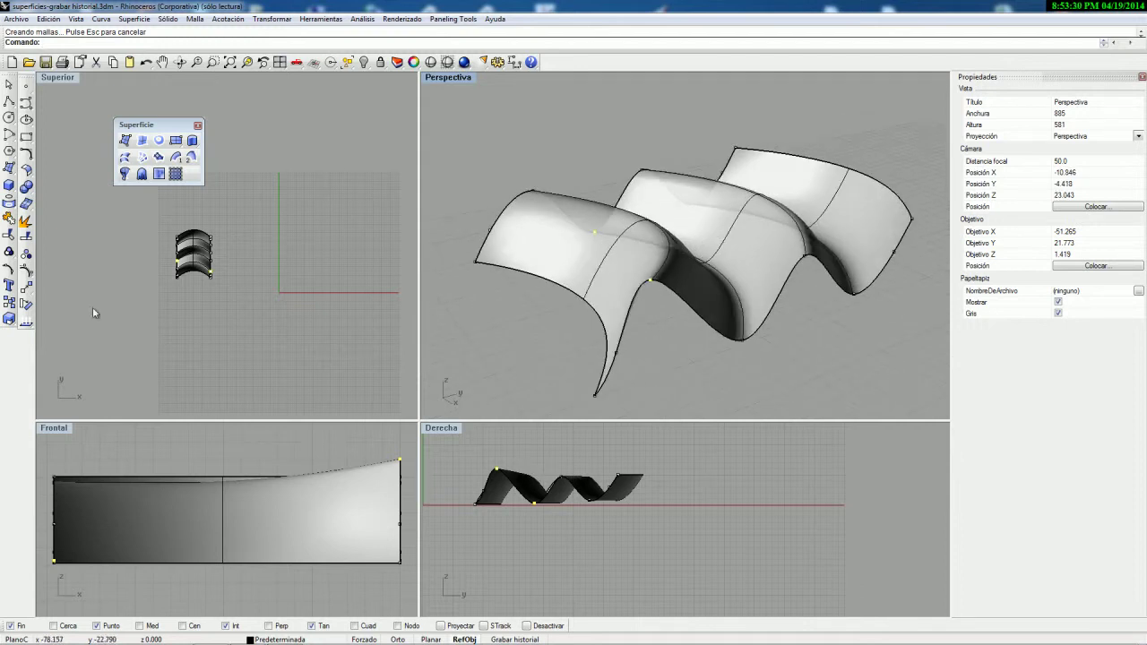
Step: Turn off the edit points of both outer curves and check the surface selection, leaving nothing selected
right_click(9, 268)
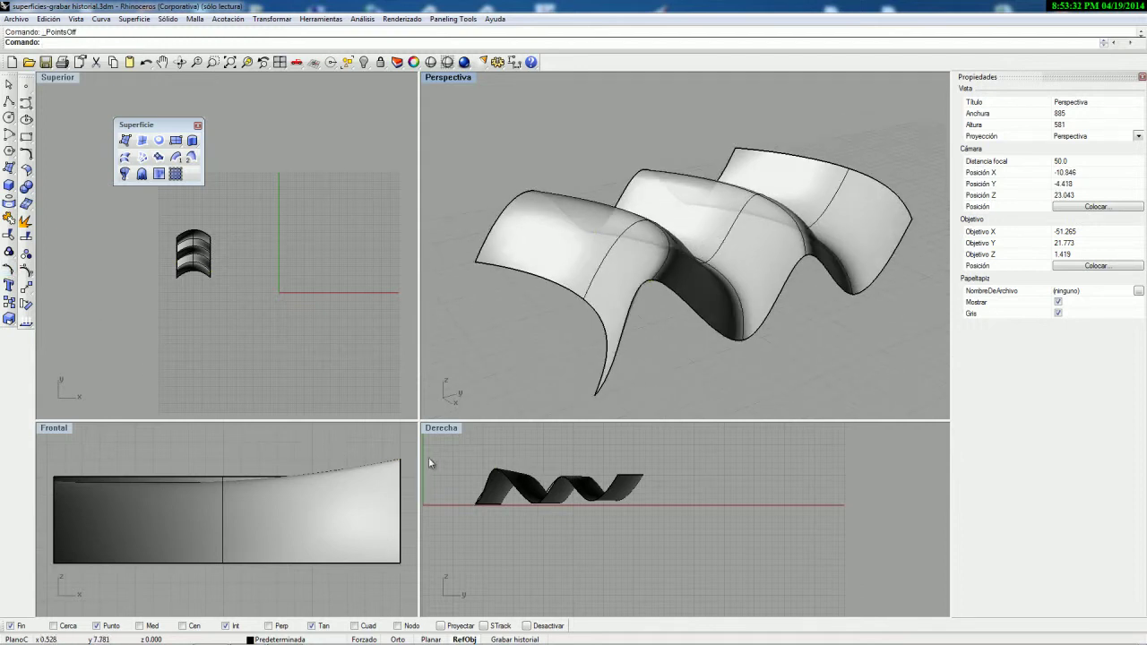
left_click(517, 454)
scroll(516, 454, "down", 1)
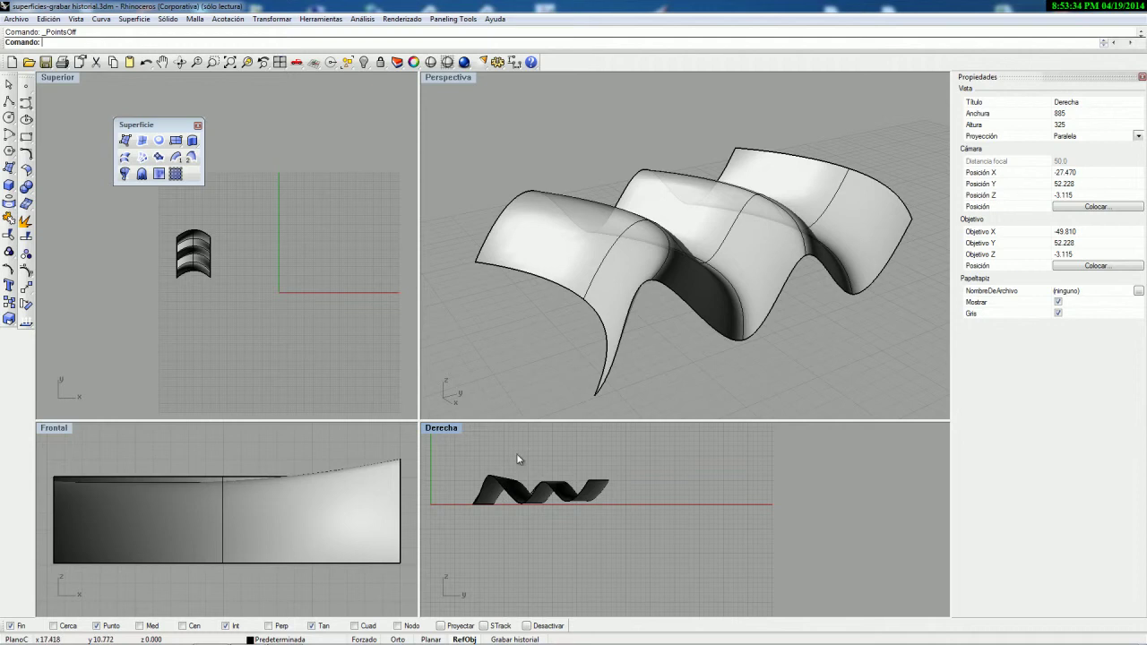
right_click_drag(517, 454, 564, 478)
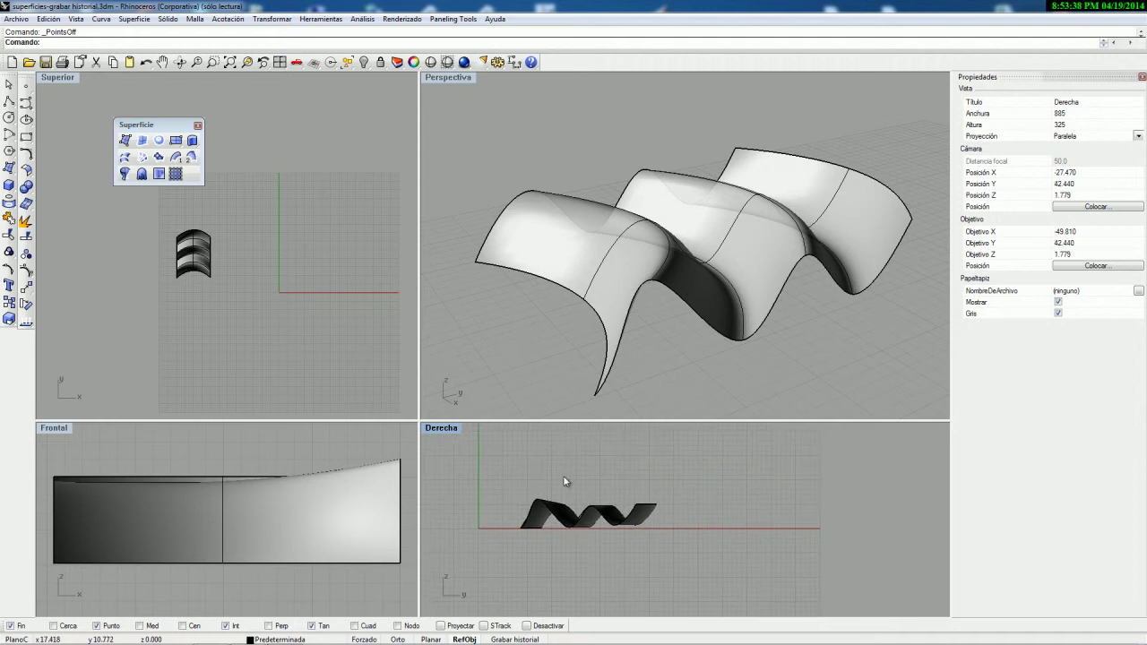
left_click(607, 276)
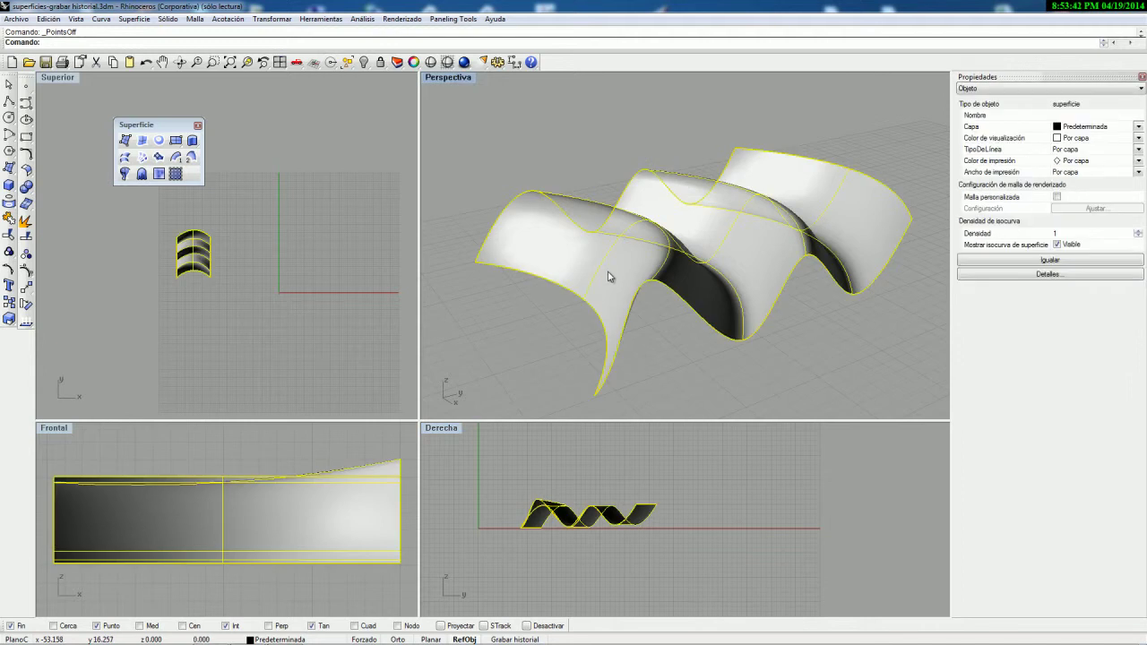
left_click(679, 375)
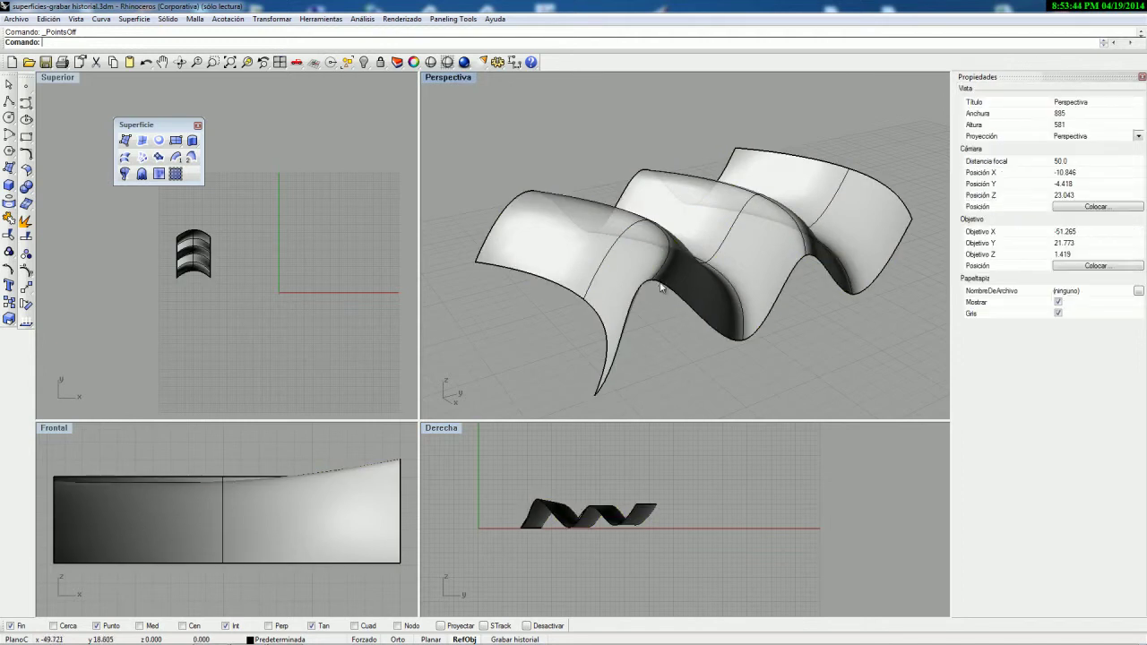
Step: Show the hidden star curves and hide the wavy lofted surface together with its input curves
left_click(660, 286)
left_click(695, 313)
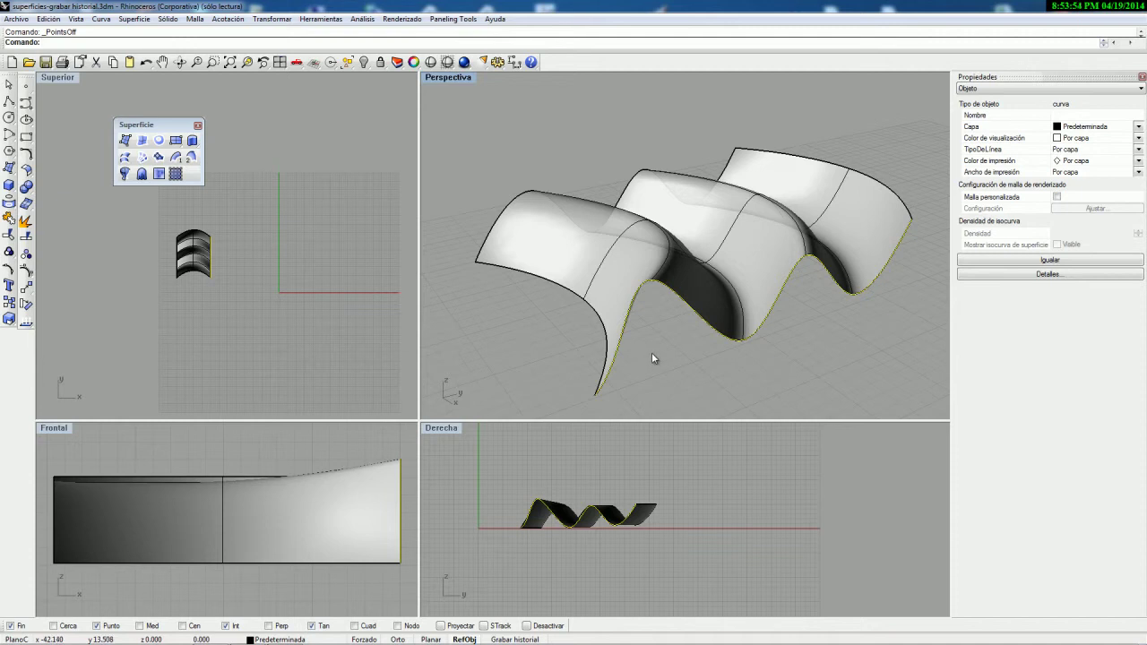
scroll(289, 302, "down", 2)
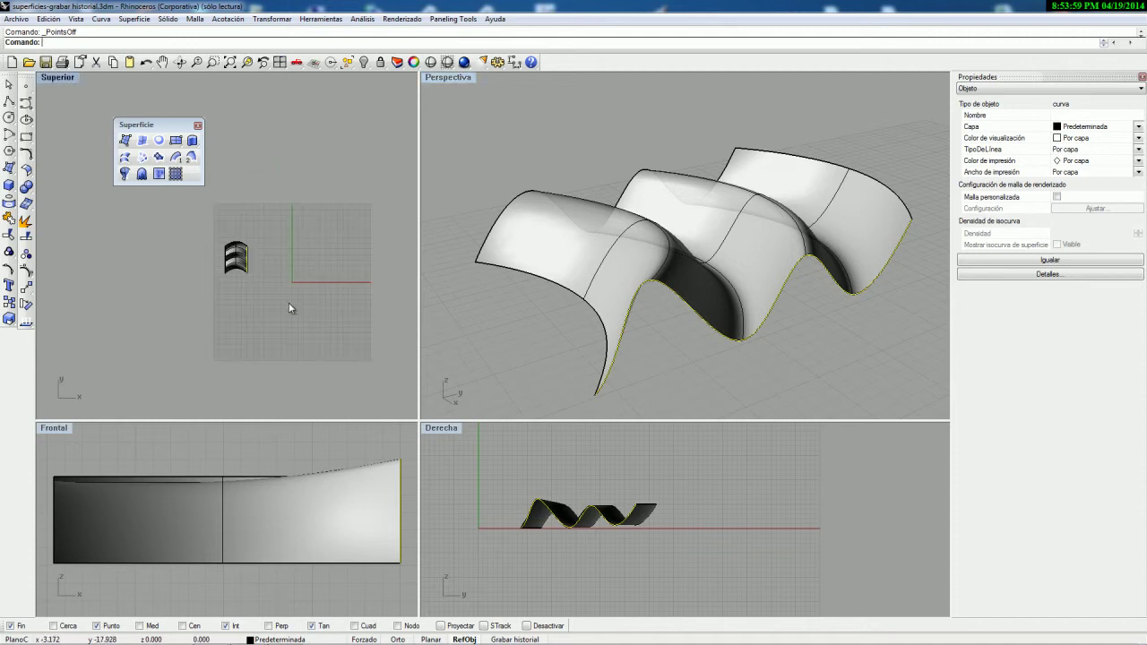
scroll(264, 307, "down", 1)
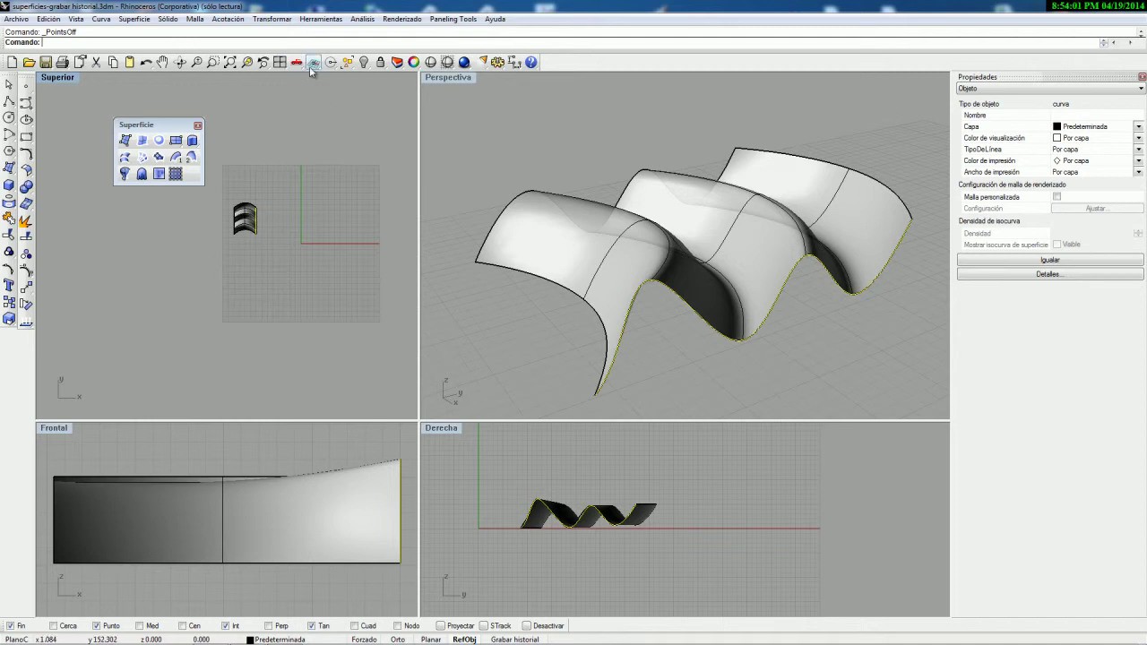
right_click(365, 62)
left_click(270, 235)
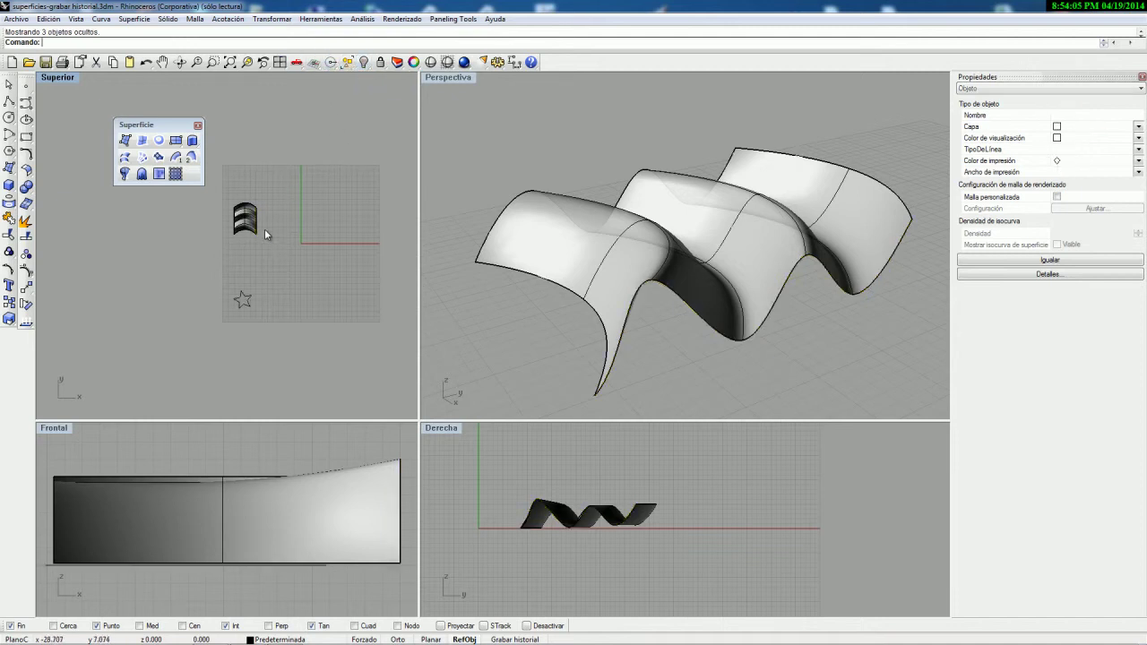
left_click(237, 215)
left_click(365, 63)
Step: Frame the three stacked star curves in the Superior, Perspectiva, Derecha and Frontal views
scroll(231, 320, "up", 3)
left_click(607, 233)
left_click(230, 62)
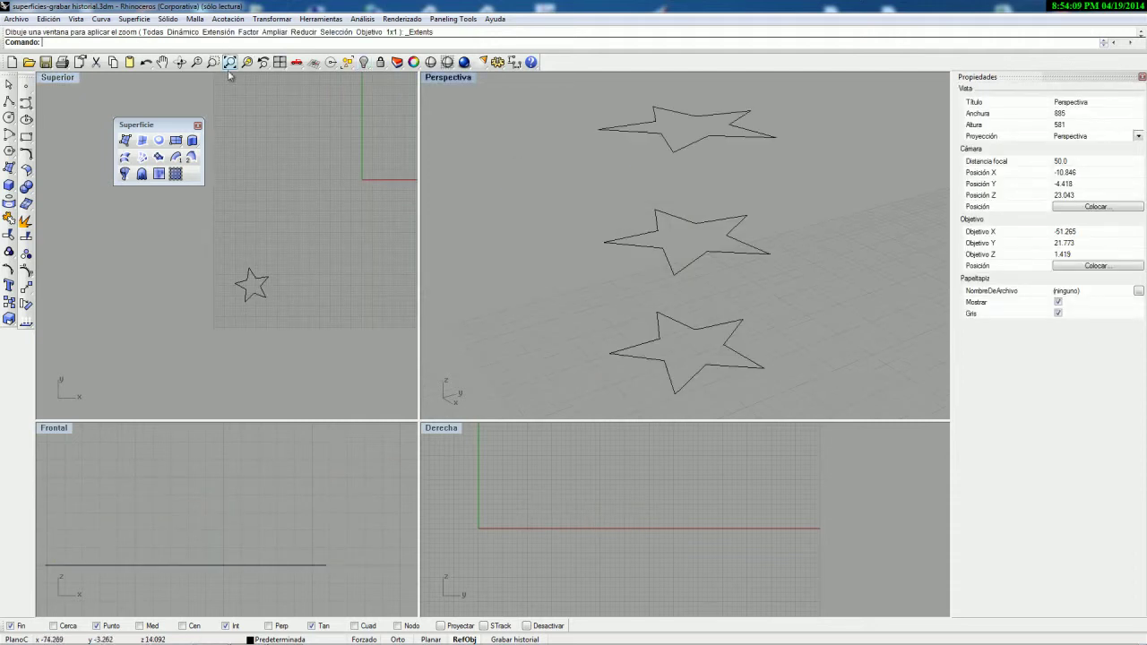
right_click_drag(654, 291, 717, 256)
scroll(259, 296, "up", 4)
left_click(488, 505)
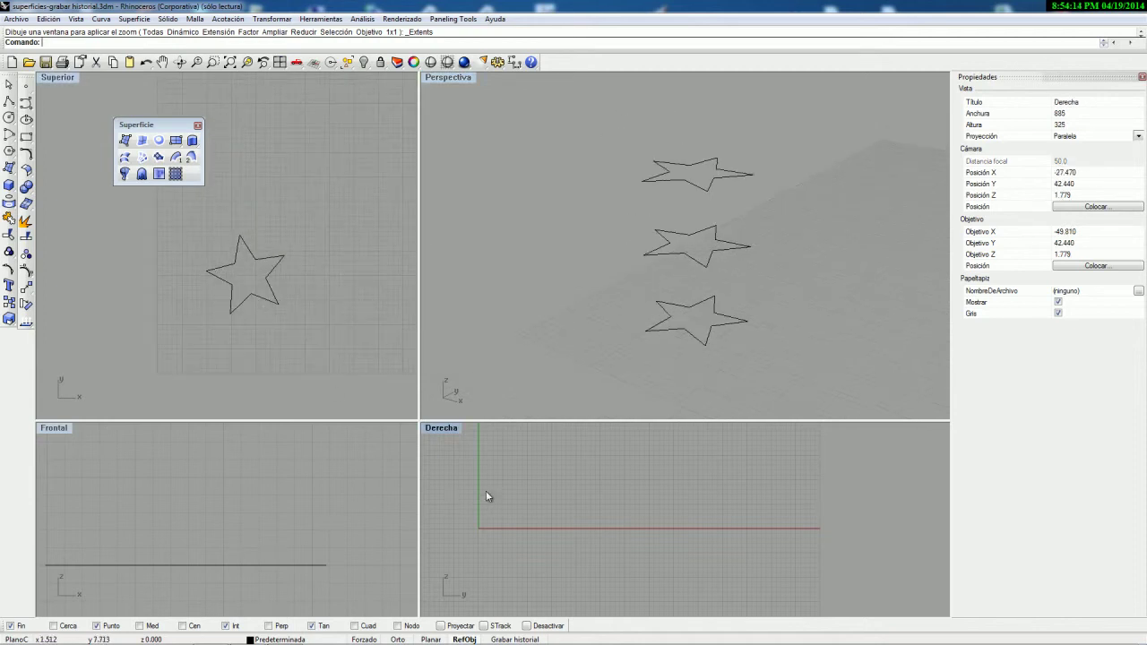
left_click(244, 68)
right_click(258, 448)
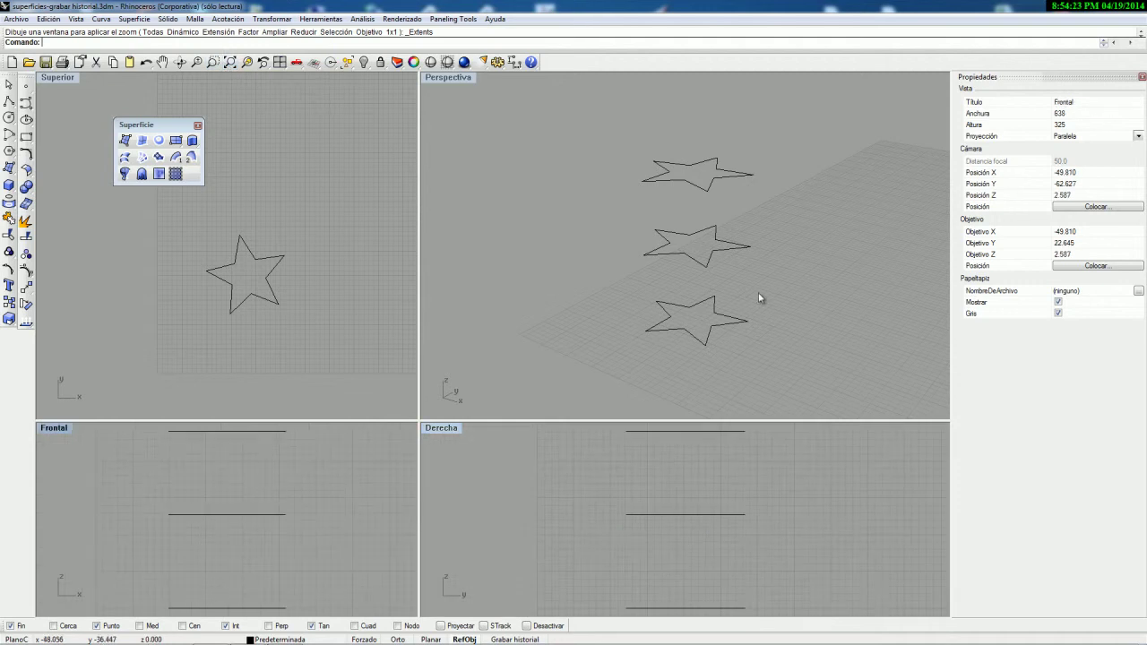
Step: Loft the three star curves with their seams aligned, using the Normal style and No simplificar
left_click(124, 158)
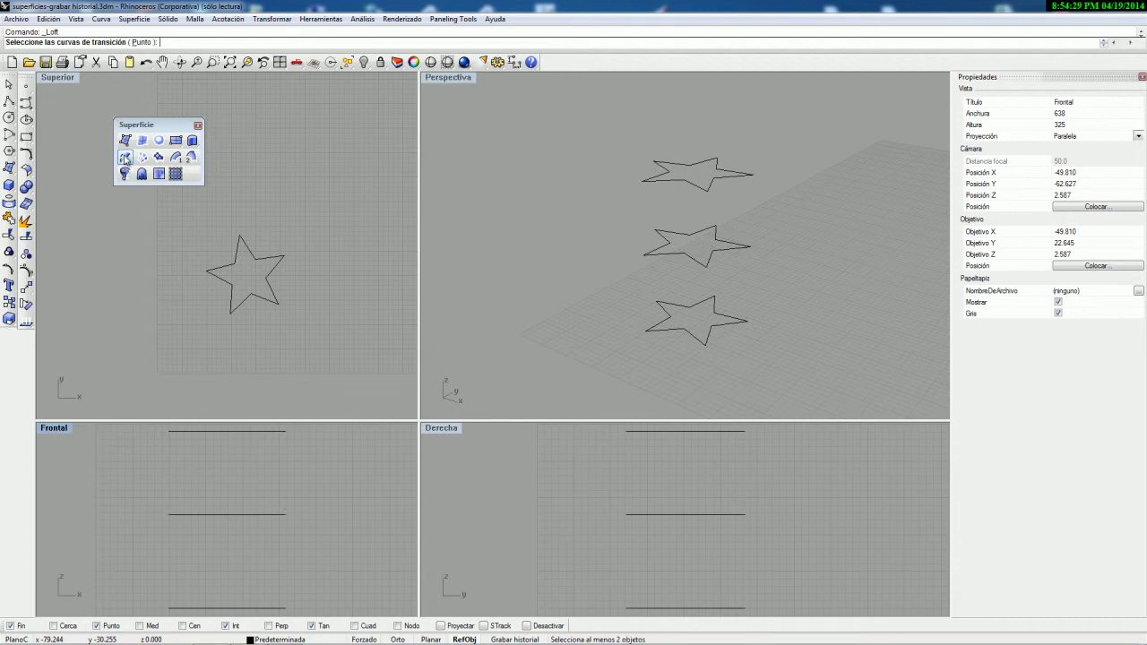
left_click(702, 187)
left_click(692, 251)
left_click(701, 303)
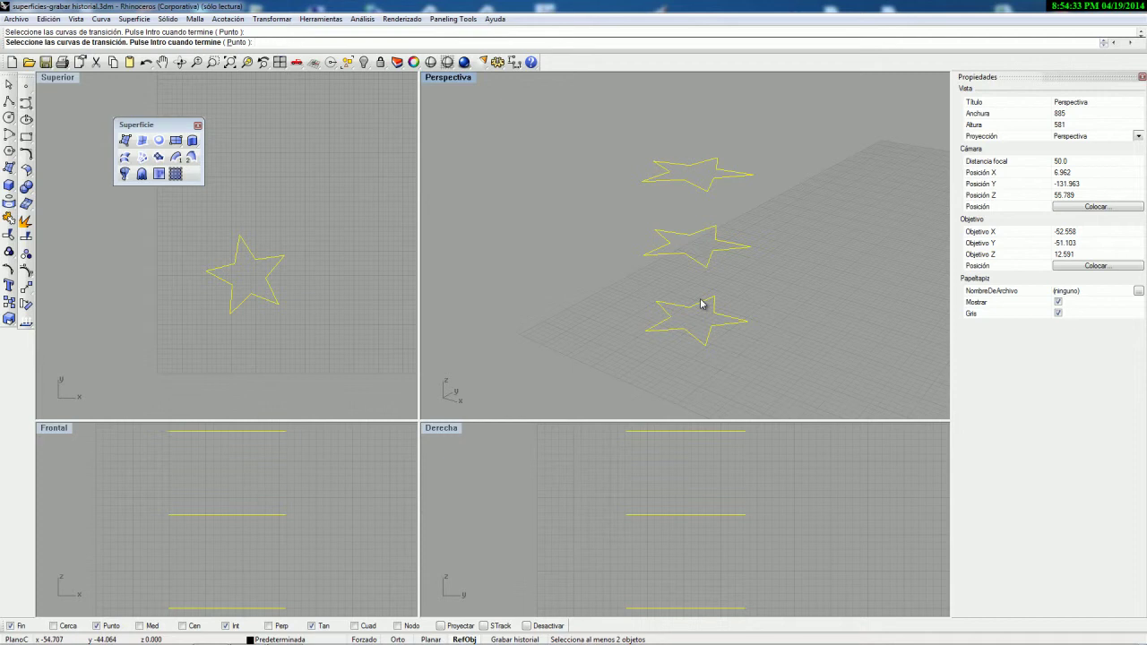
key("Return")
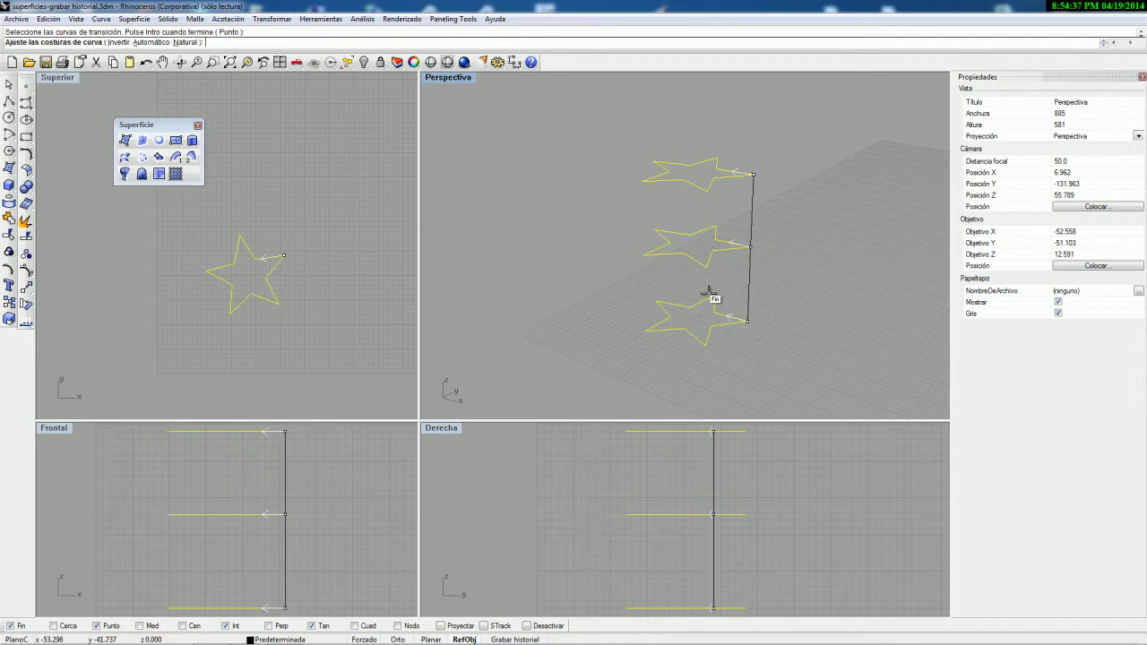
right_click_drag(708, 293, 533, 266)
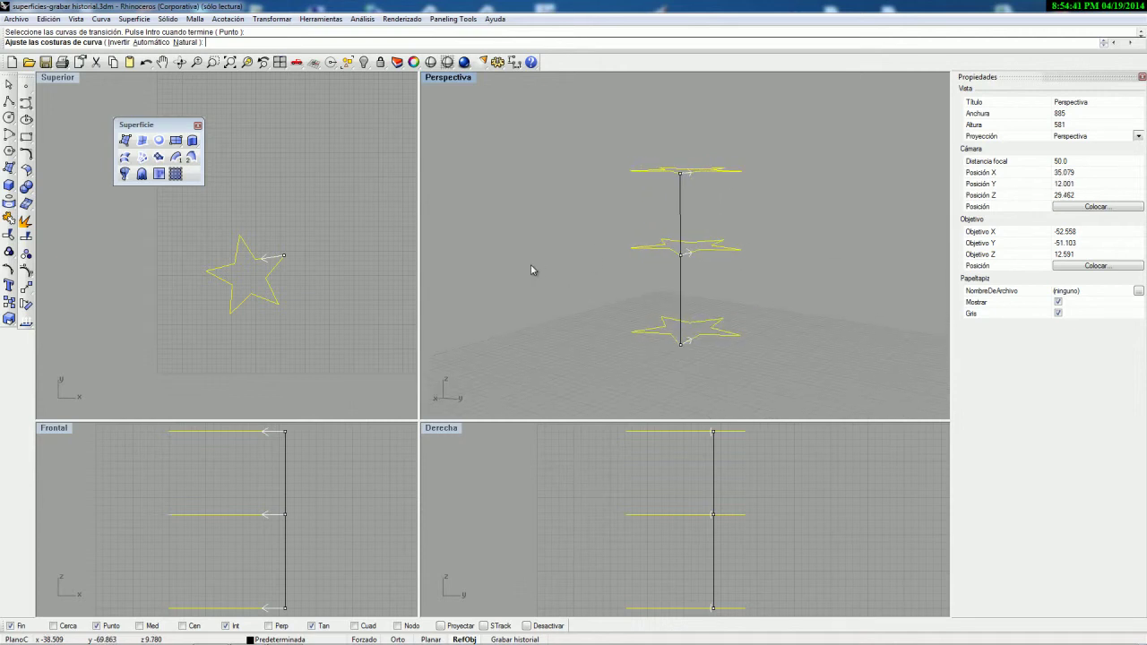
right_click_drag(743, 297, 687, 289)
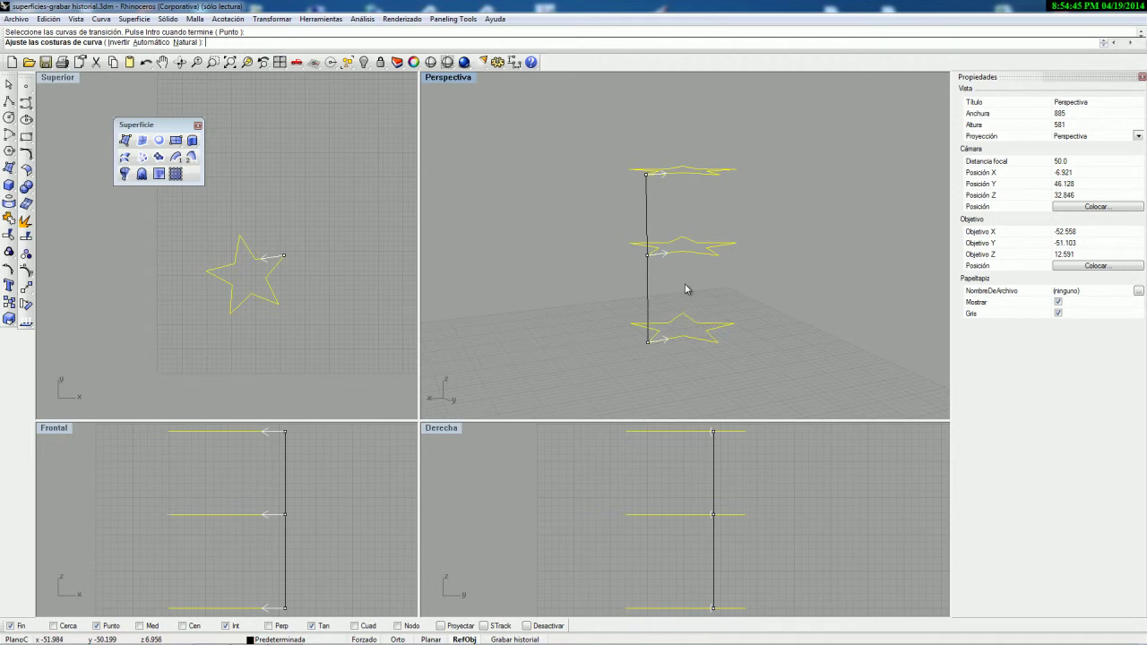
key("Return")
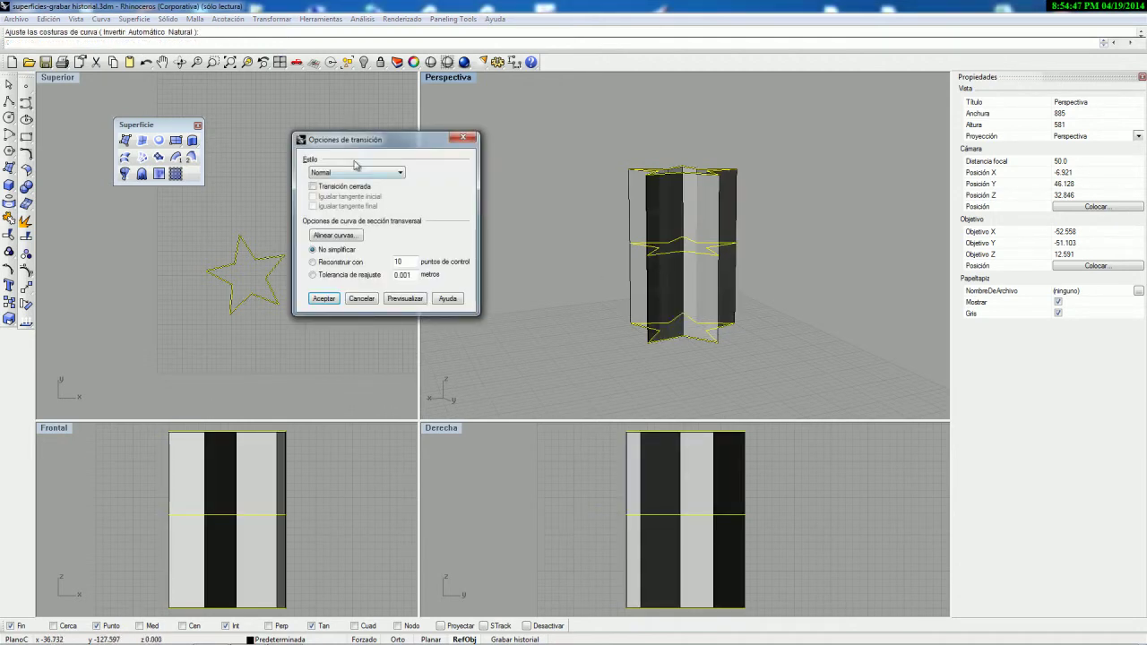
left_click(324, 299)
Step: Inspect the straight star-shaped loft from several angles and delete the polysurface, keeping the curves
right_click_drag(647, 288, 770, 318)
scroll(770, 314, "up", 5)
scroll(771, 314, "down", 4)
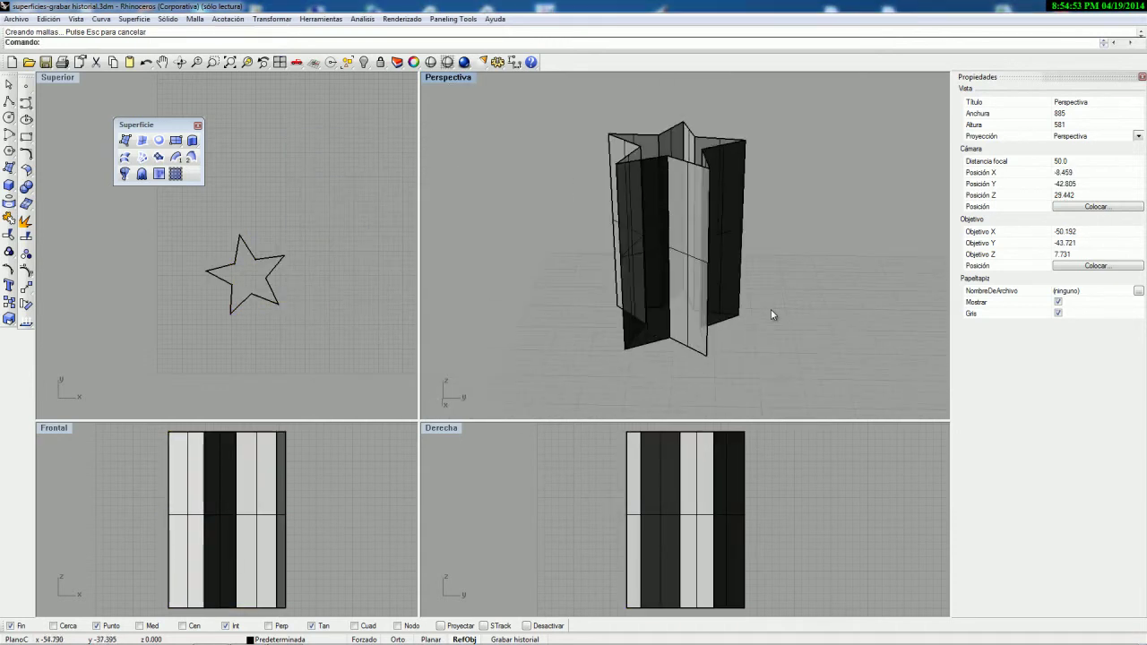
right_click_drag(728, 283, 672, 259)
left_click(672, 260)
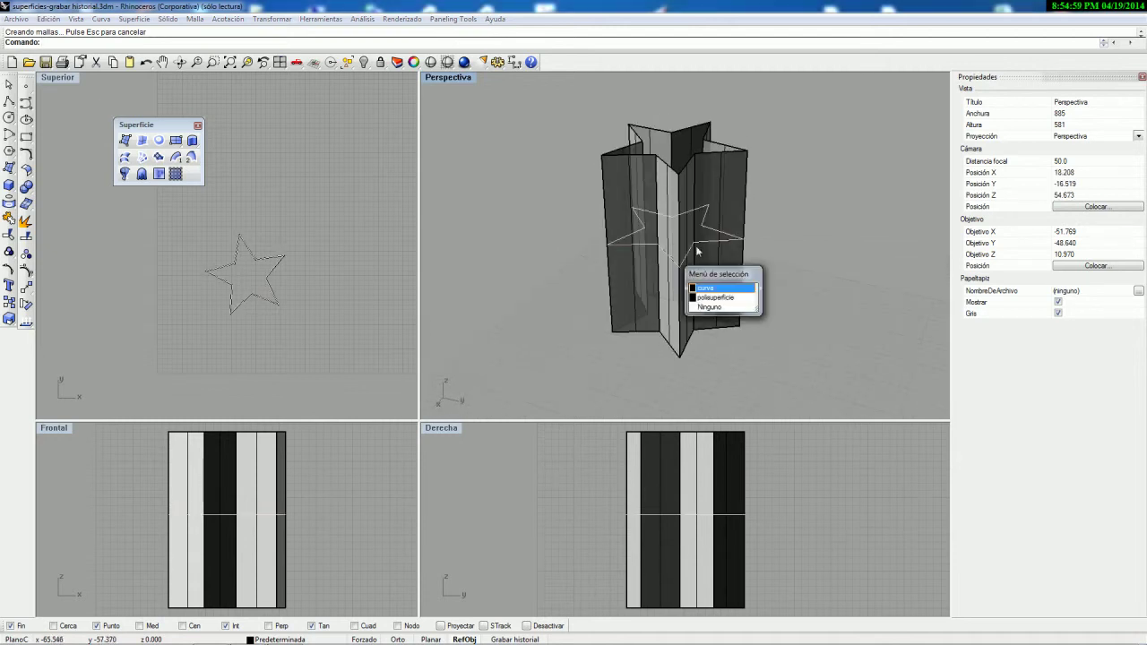
left_click(742, 201)
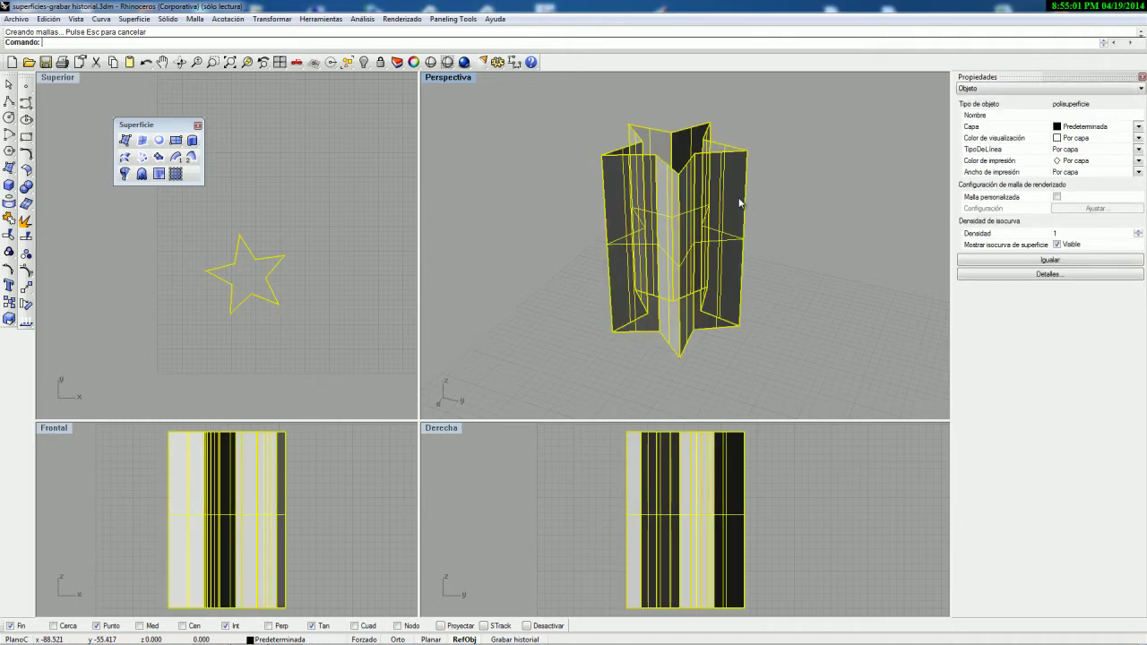
key("Delete")
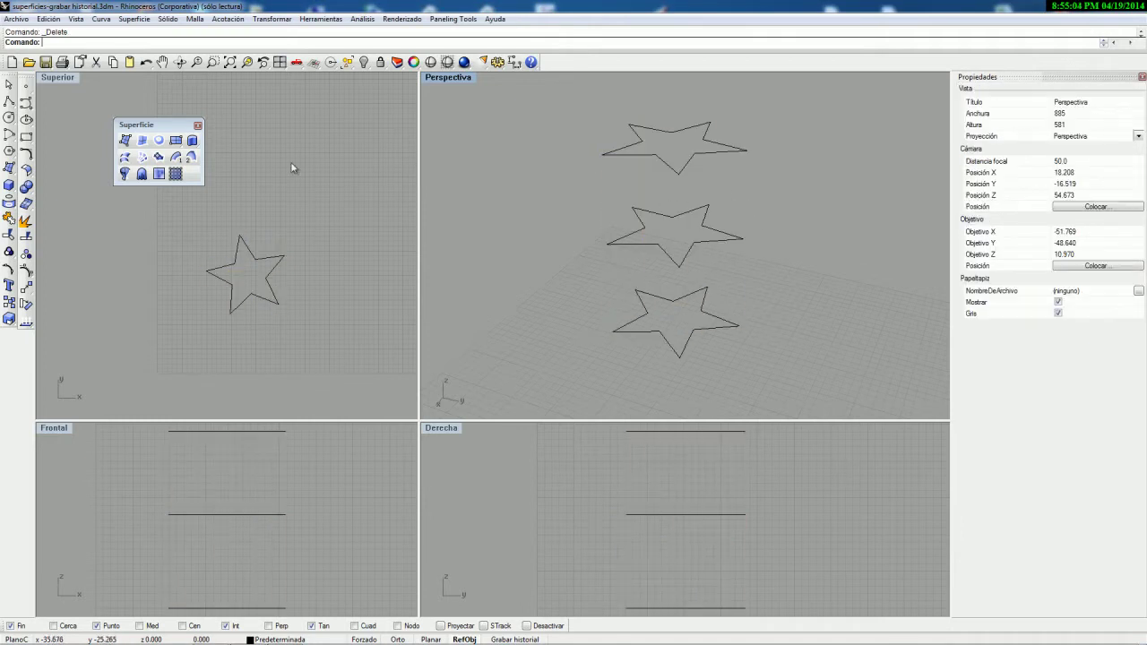
Step: Pick the three star curves from top to bottom as sections for a new loft
left_click(124, 157)
left_click(638, 158)
left_click(641, 236)
left_click(640, 294)
key("Return")
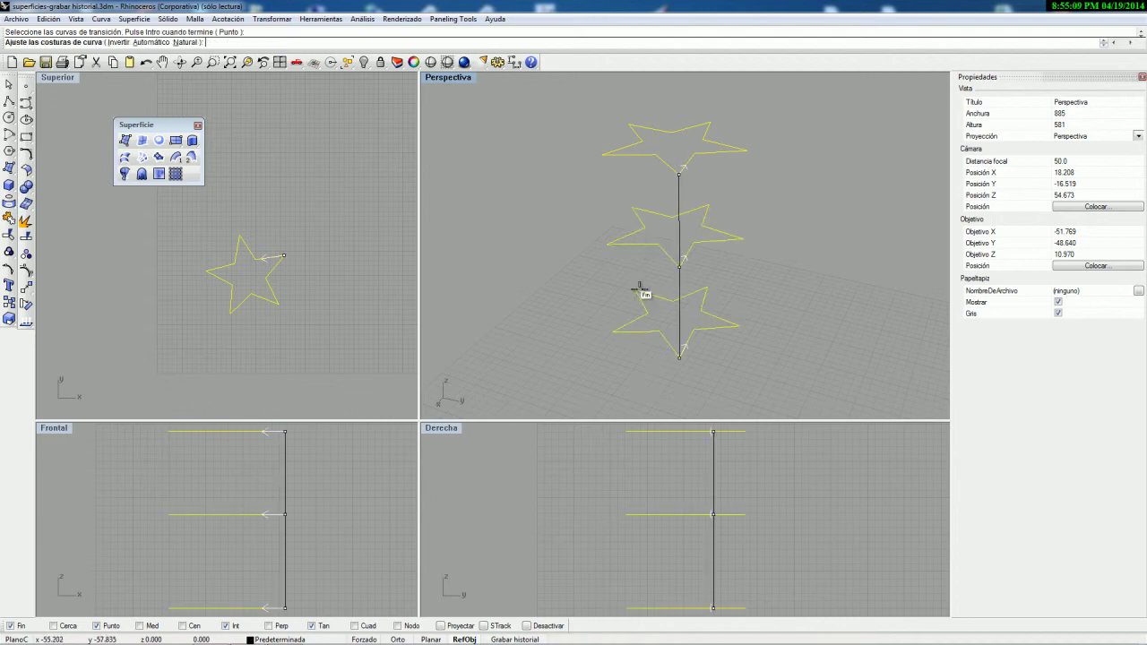
Step: Reverse the seam direction of the middle star and create the loft with the Normal style and No simplificar
right_click_drag(712, 291, 674, 164)
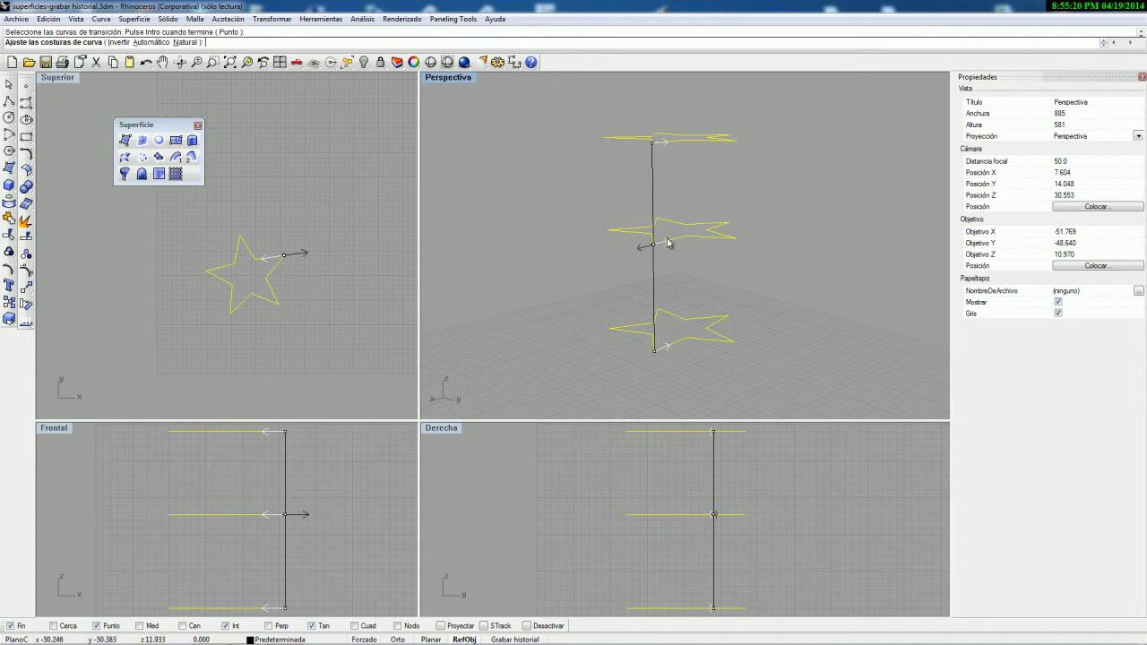
right_click_drag(650, 207, 773, 268)
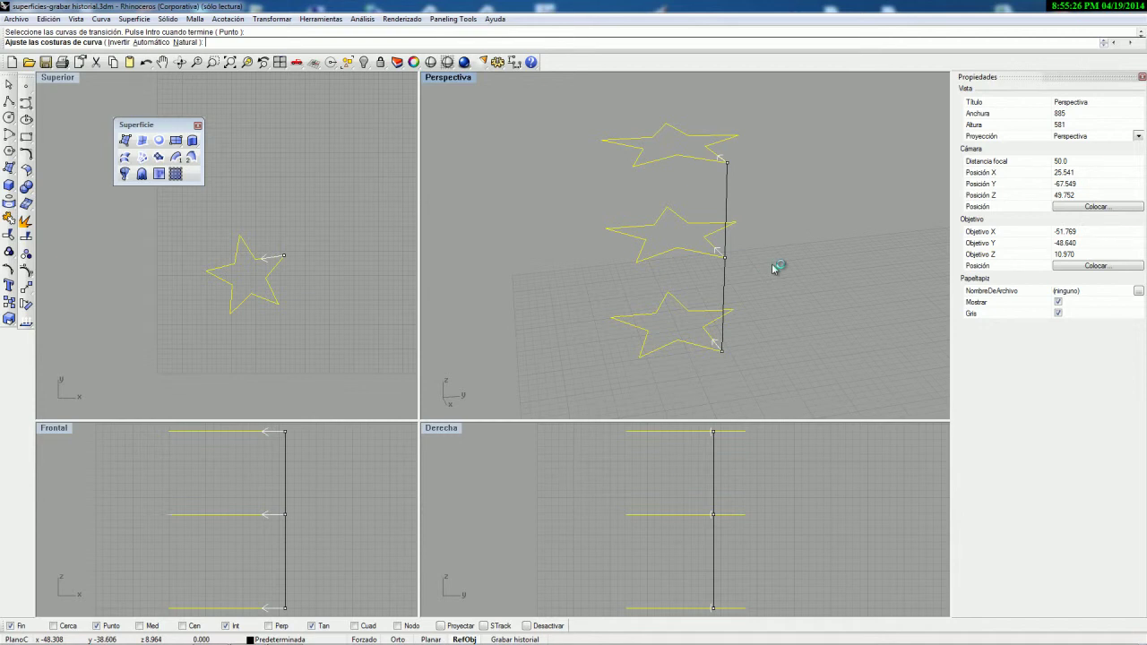
scroll(724, 259, "up", 5)
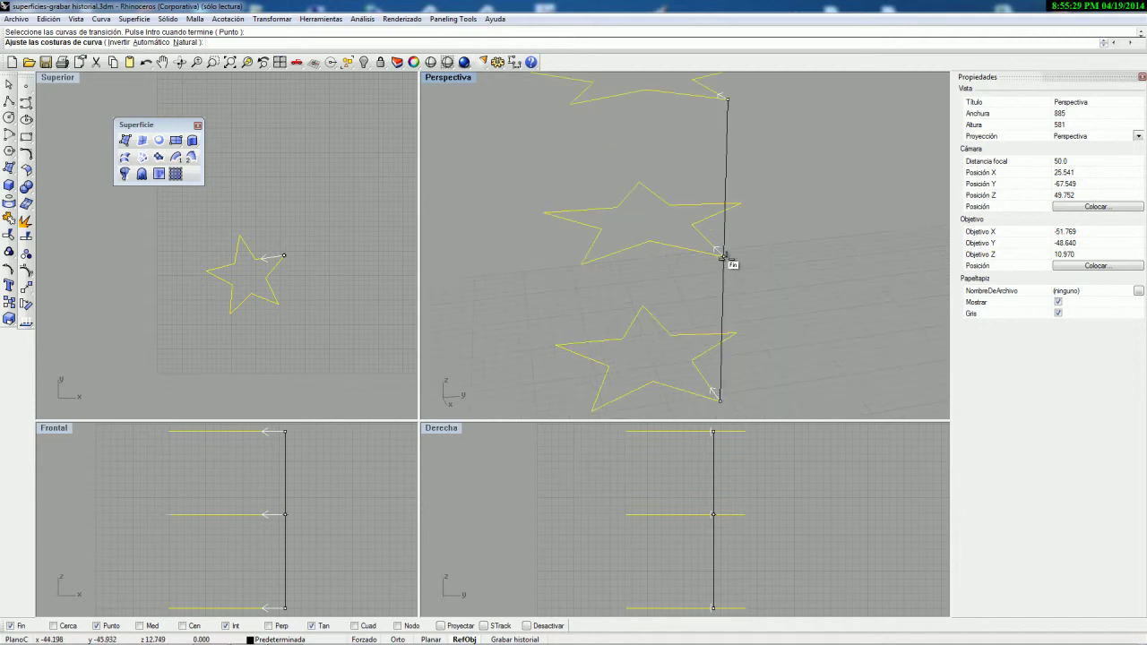
double_click(448, 77)
right_click_drag(545, 353, 374, 336)
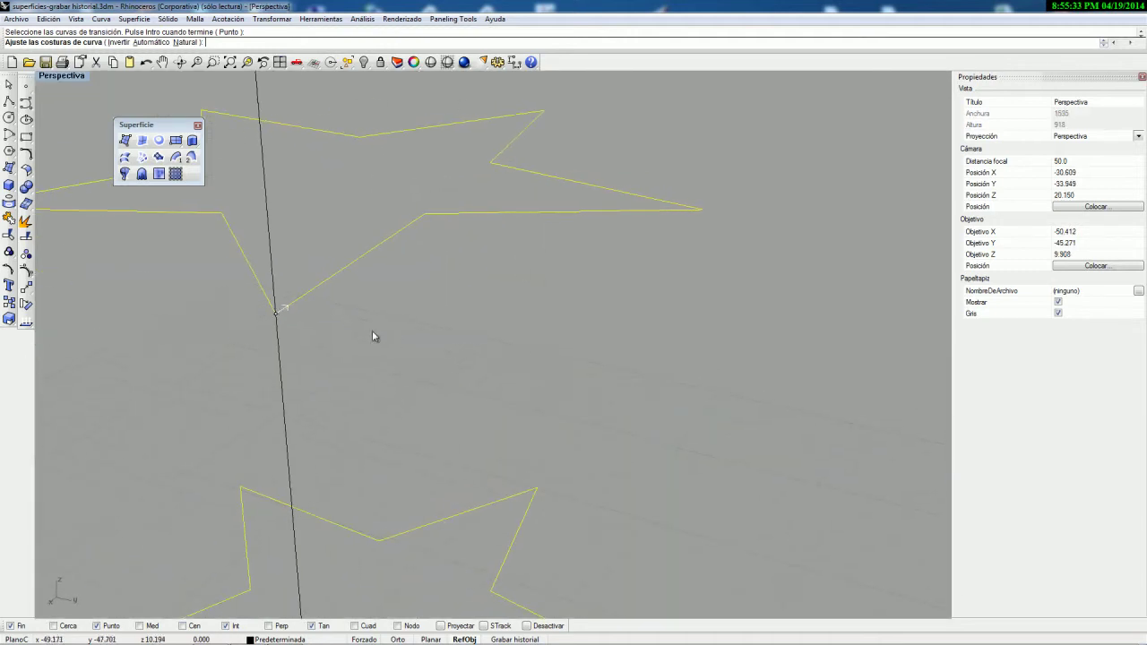
left_click(292, 308)
scroll(292, 307, "down", 10)
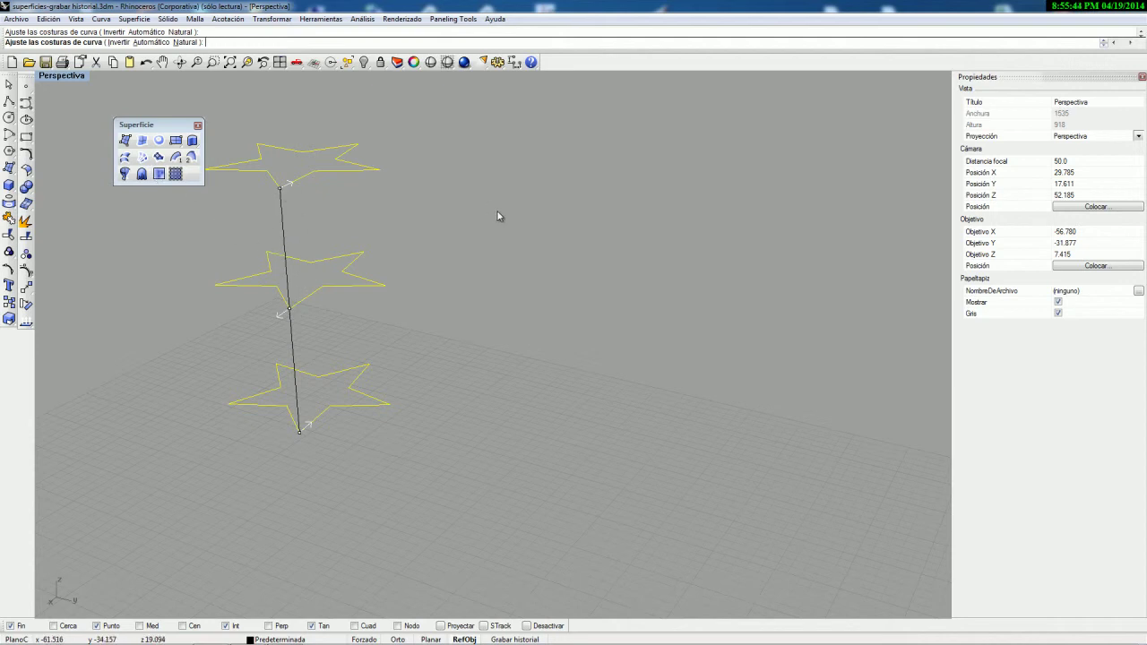
key("Return")
left_click(324, 298)
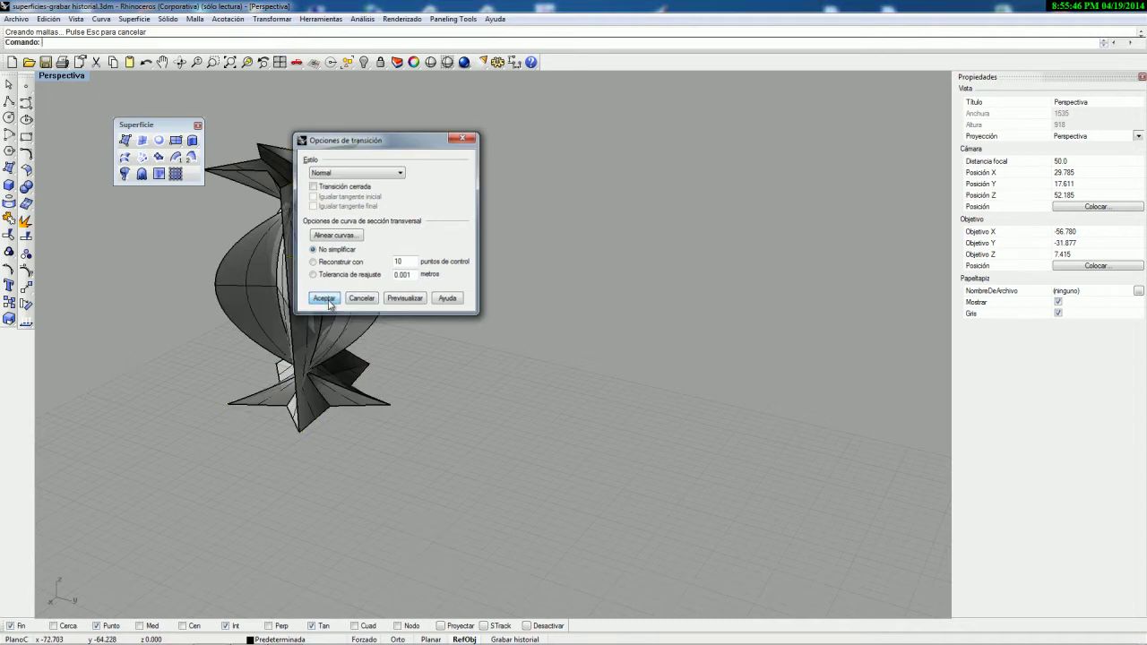
Step: Inspect the pinched loft made with the reversed seam and undo it
right_click_drag(387, 283, 412, 249)
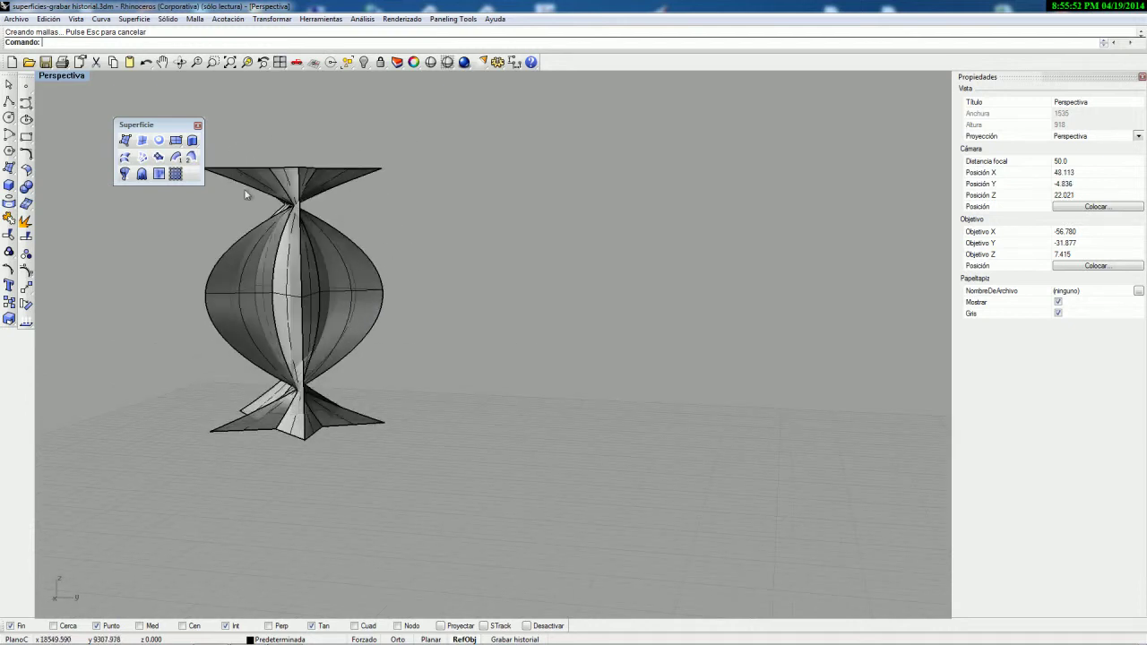
left_click(146, 62)
right_click_drag(289, 231, 157, 212)
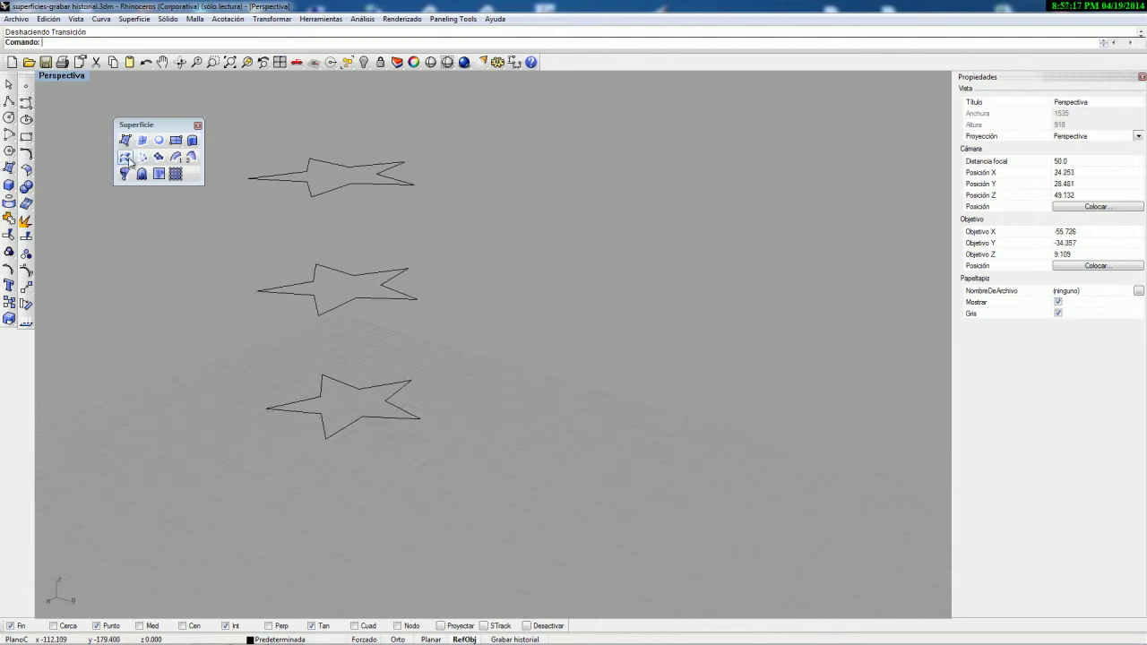
Step: Loft the three star curves in Normal style with the middle star's seam point moved to the adjacent tip
left_click(125, 157)
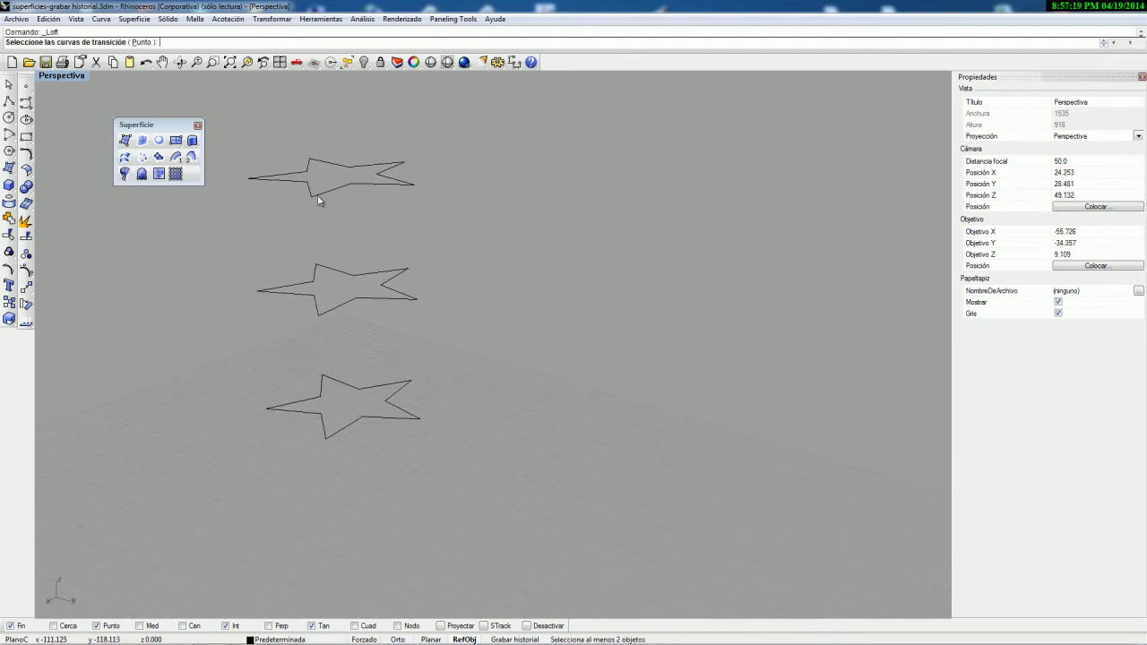
left_click(327, 191)
left_click(332, 308)
left_click(322, 419)
key("Return")
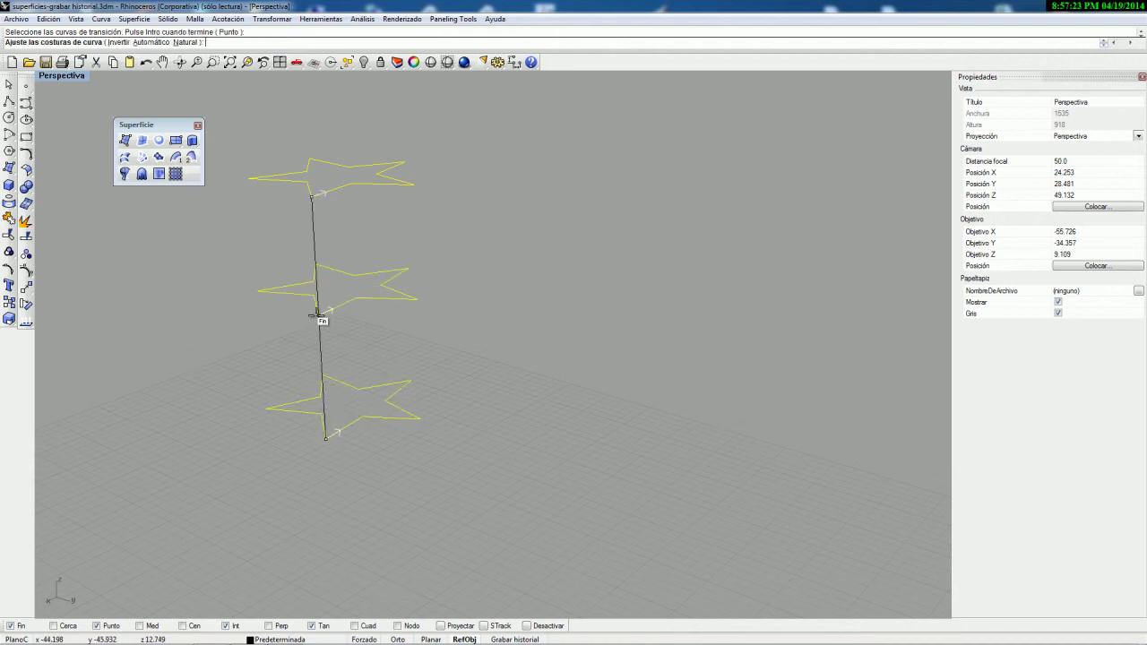
right_click_drag(372, 317, 451, 311)
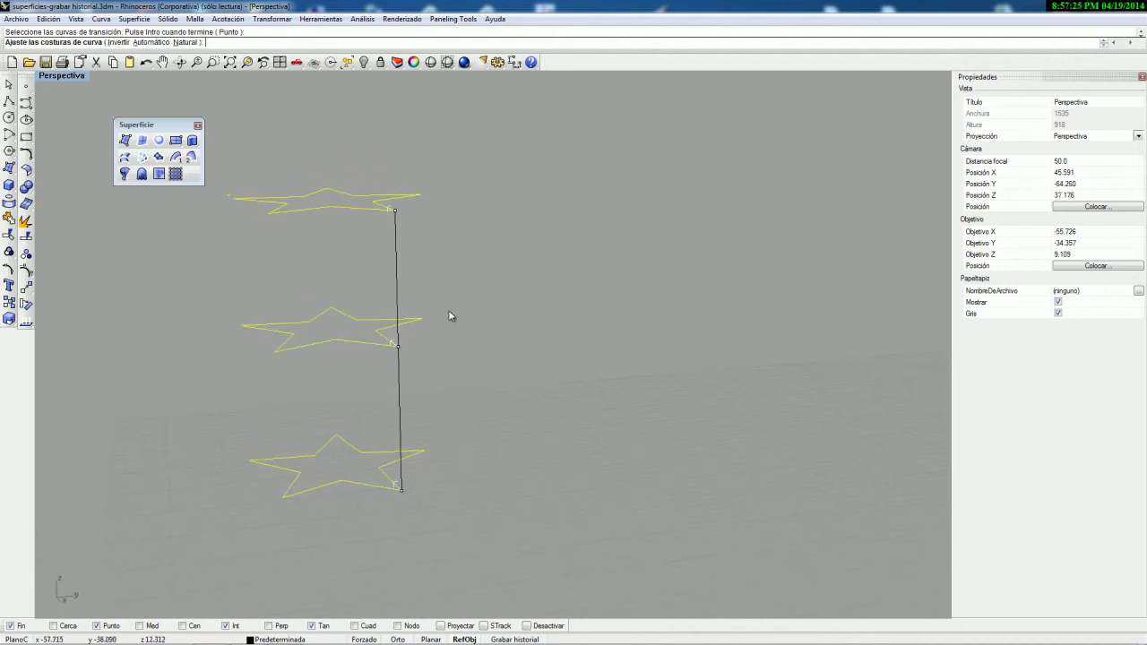
left_click_drag(398, 346, 275, 352)
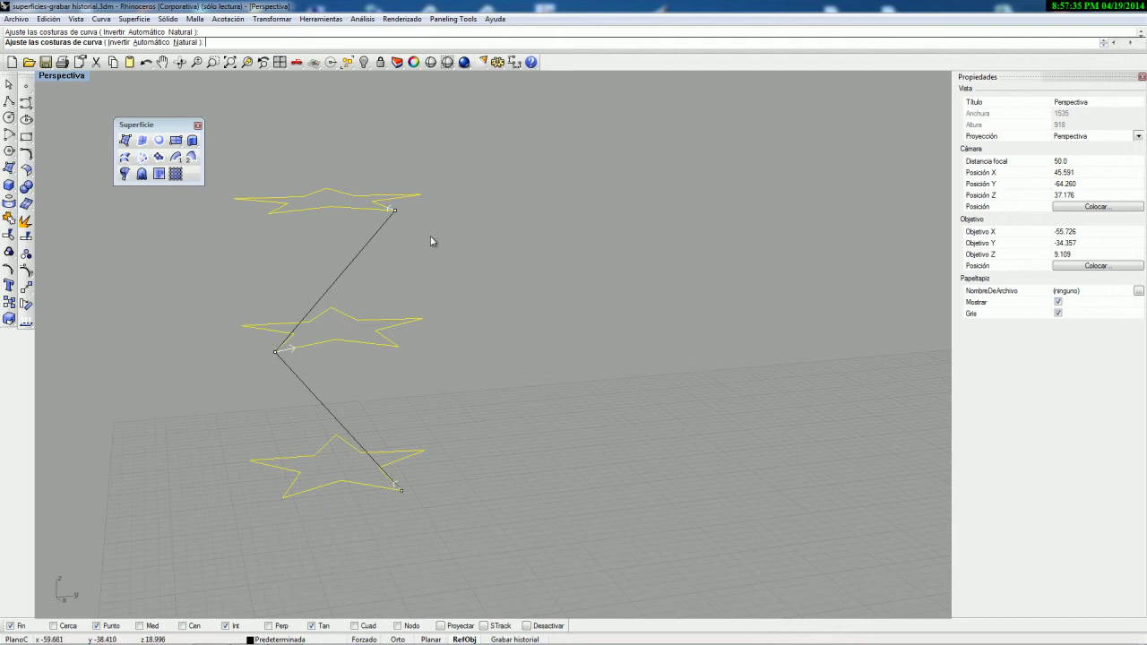
right_click(445, 239)
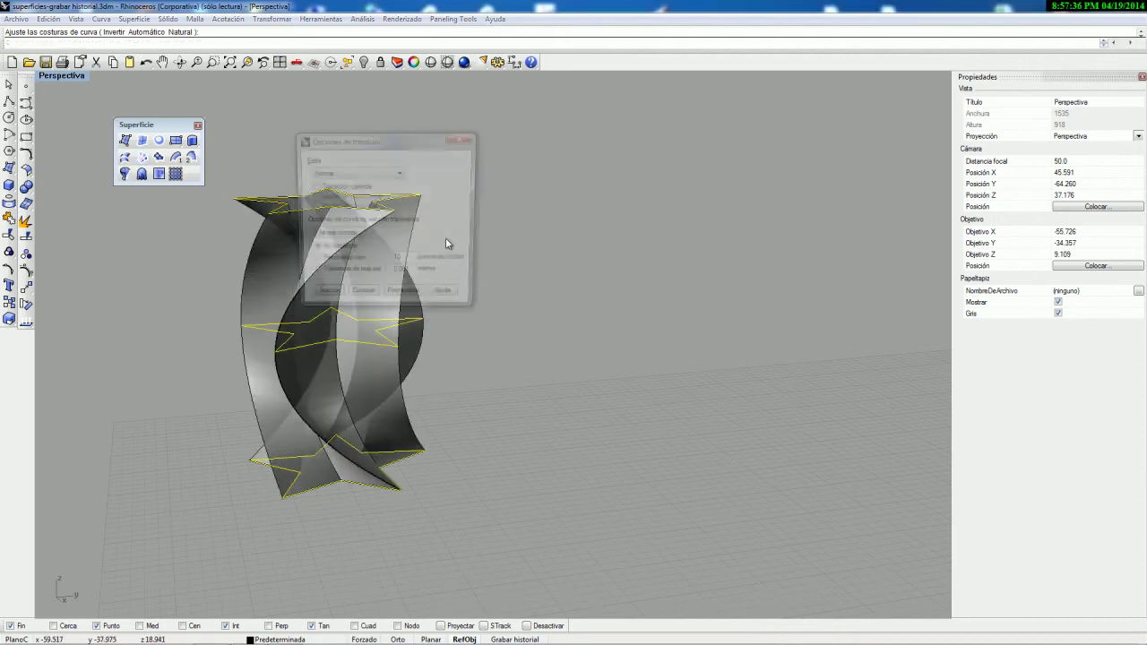
left_click(324, 298)
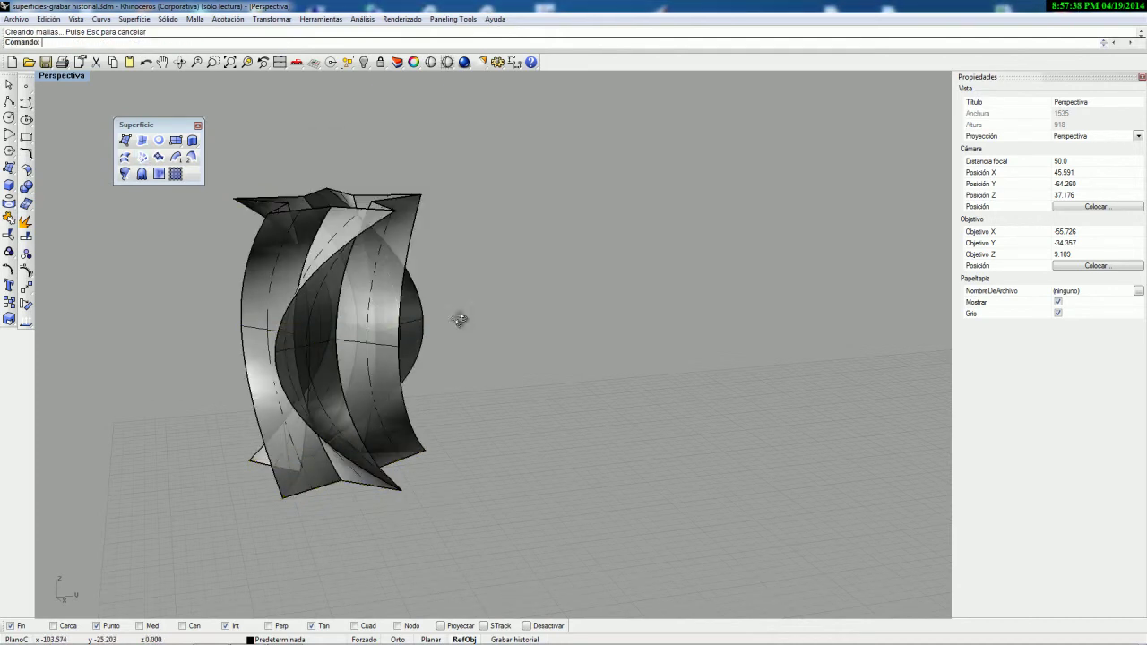
Step: Inspect the twisted star loft from another side and return to the four-viewport layout
right_click_drag(372, 328, 638, 333)
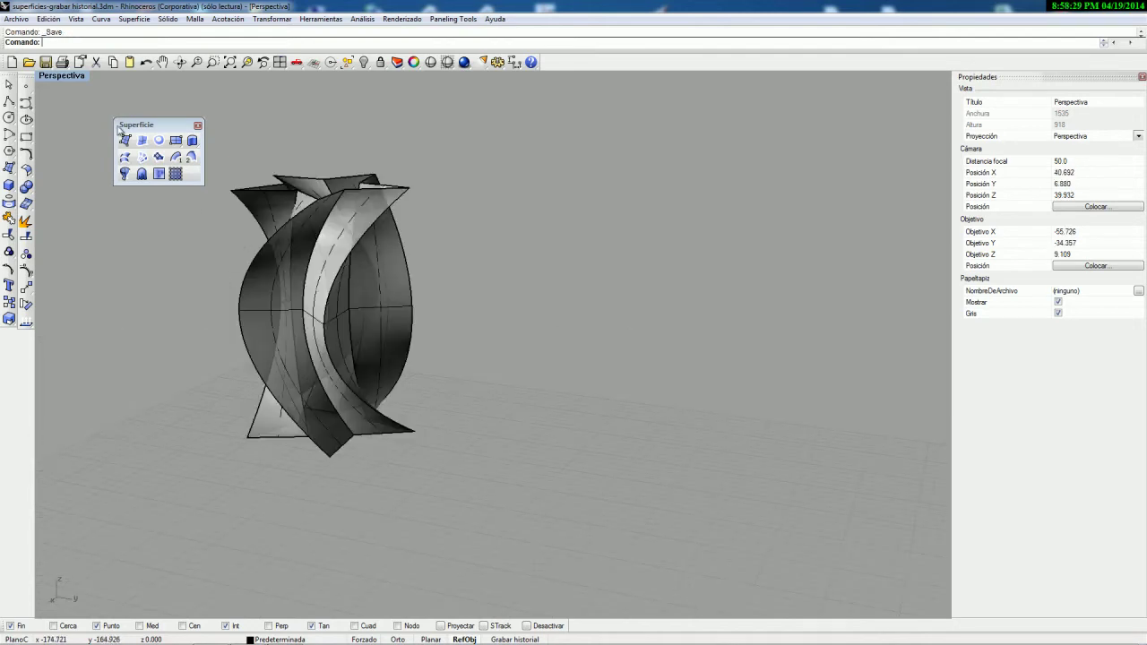
double_click(61, 76)
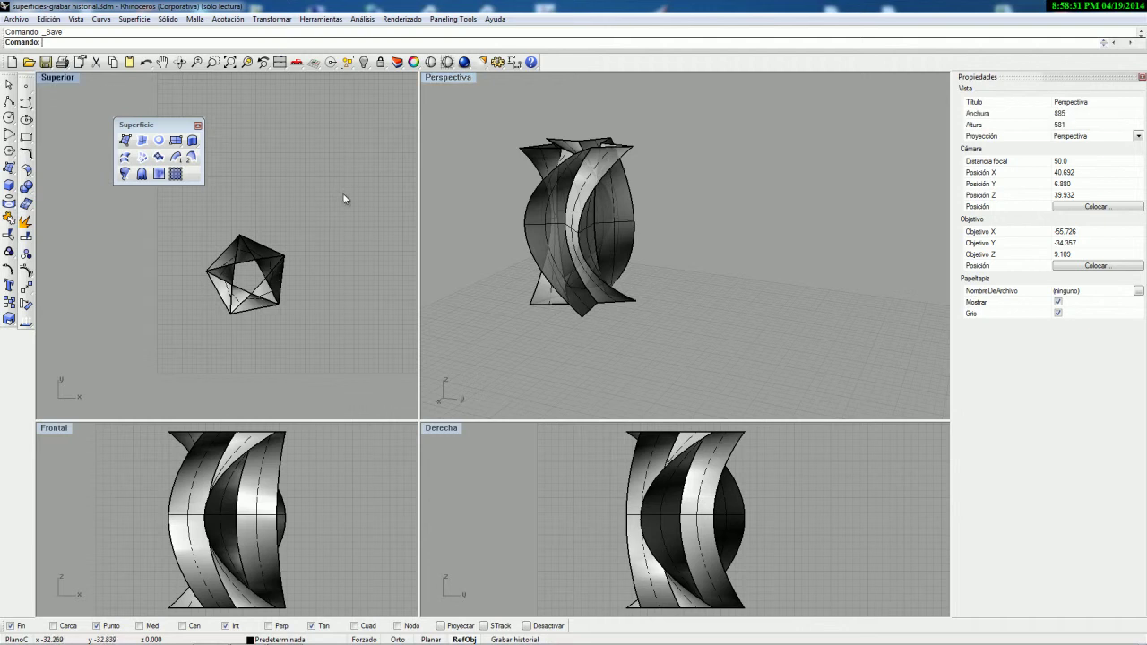
right_click_drag(305, 266, 324, 234)
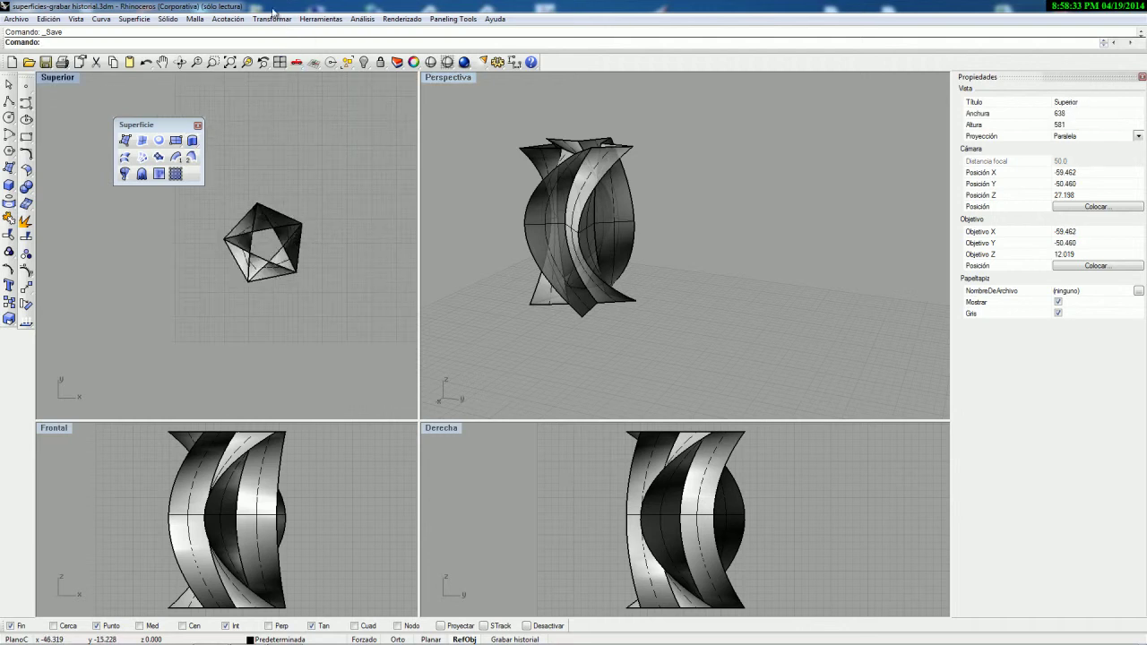
Step: Start a rectangular array of the twisted star loft with 2 copies in X, 2 in Y and 1 in Z
left_click(320, 19)
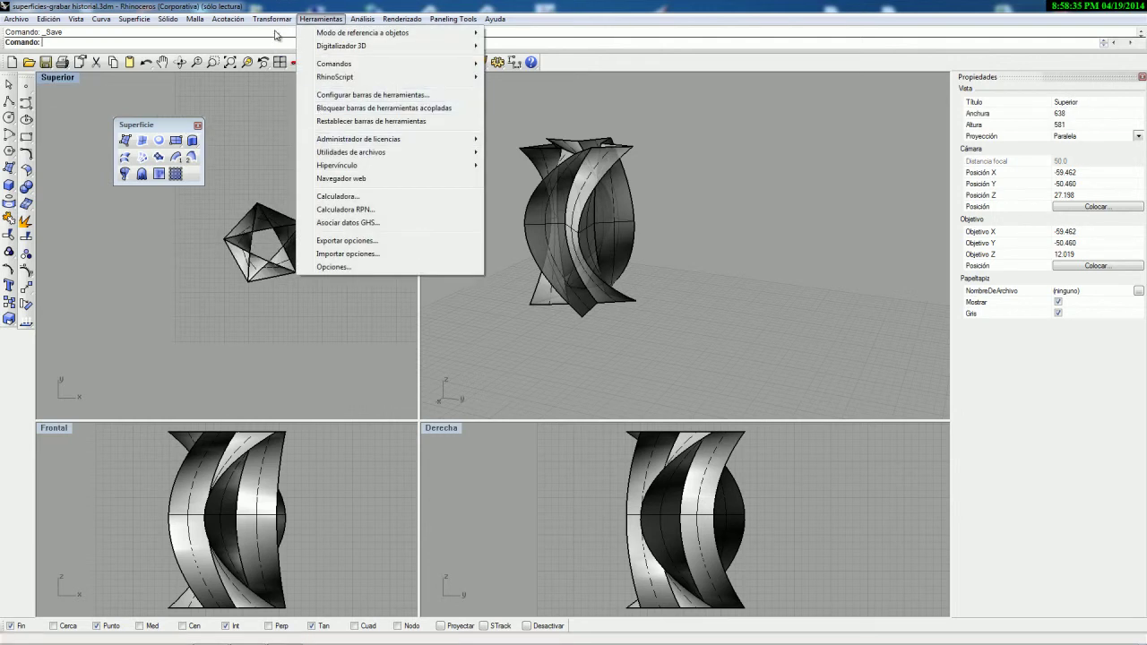
mouse_move(271, 18)
mouse_move(296, 170)
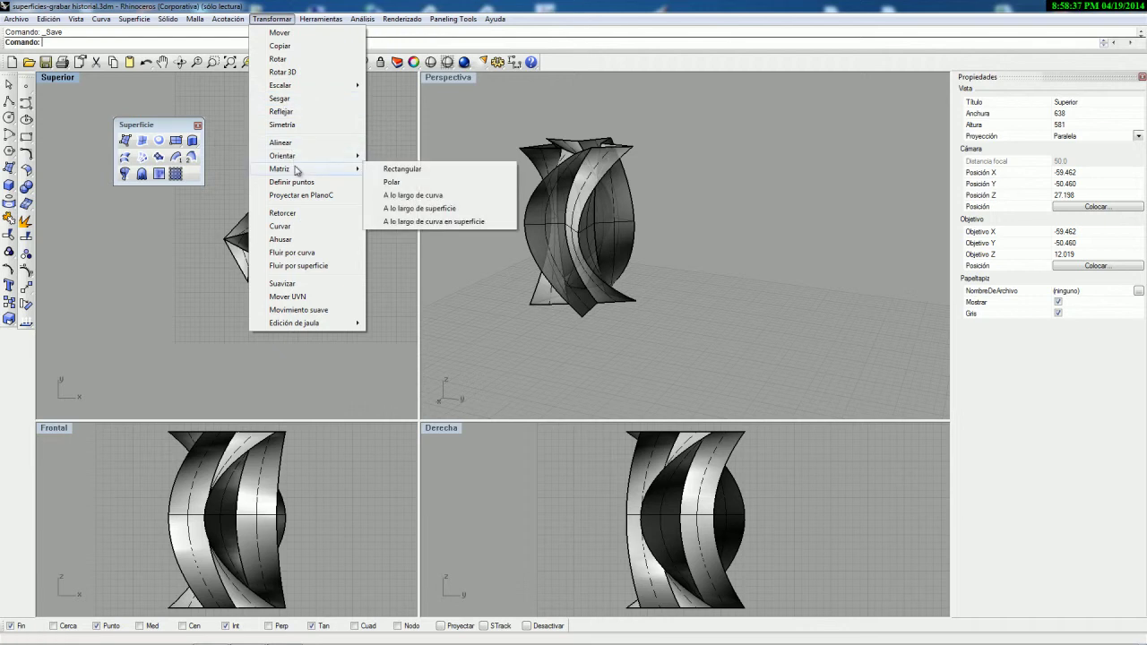
left_click(395, 173)
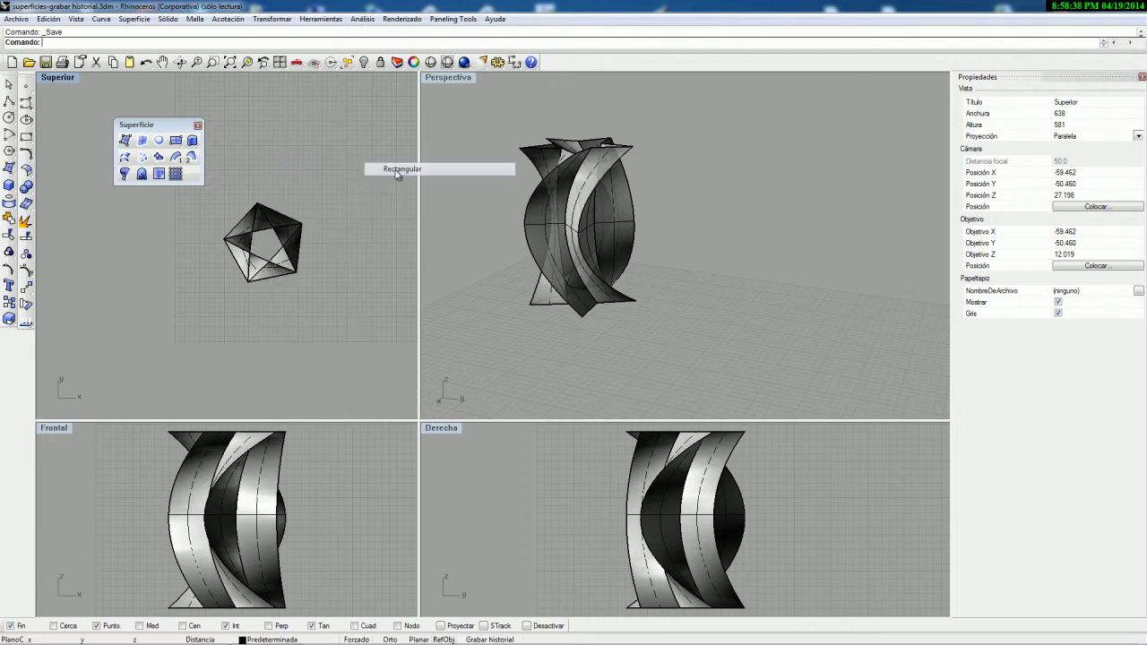
left_click(276, 233)
key("Return")
scroll(275, 234, "down", 2)
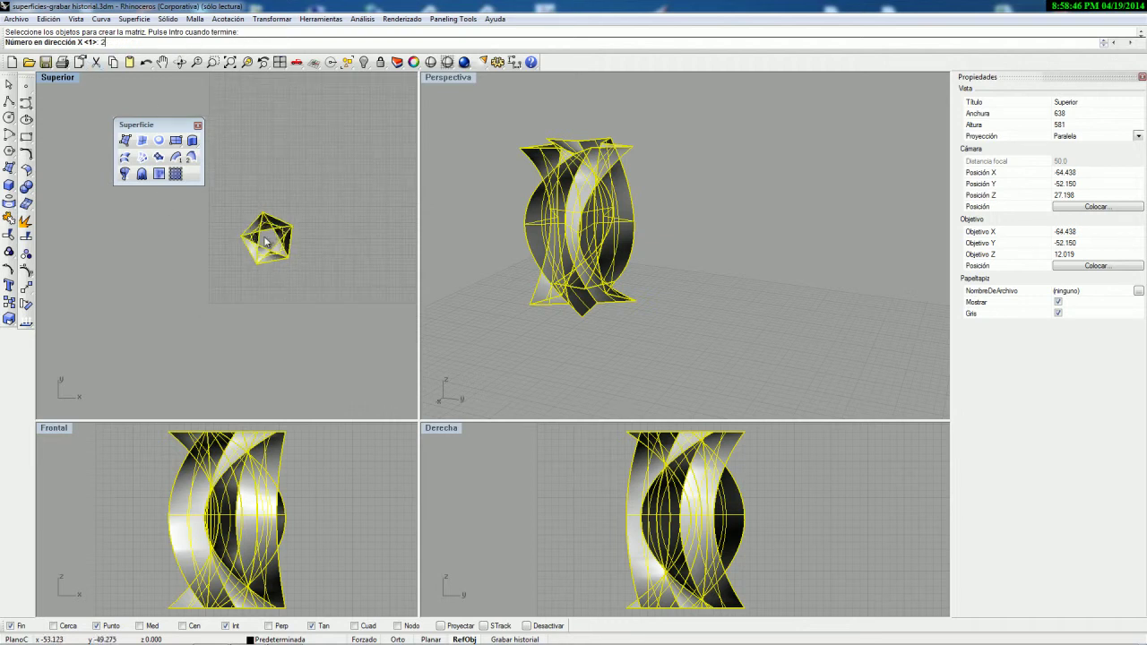
type("2")
key("Return")
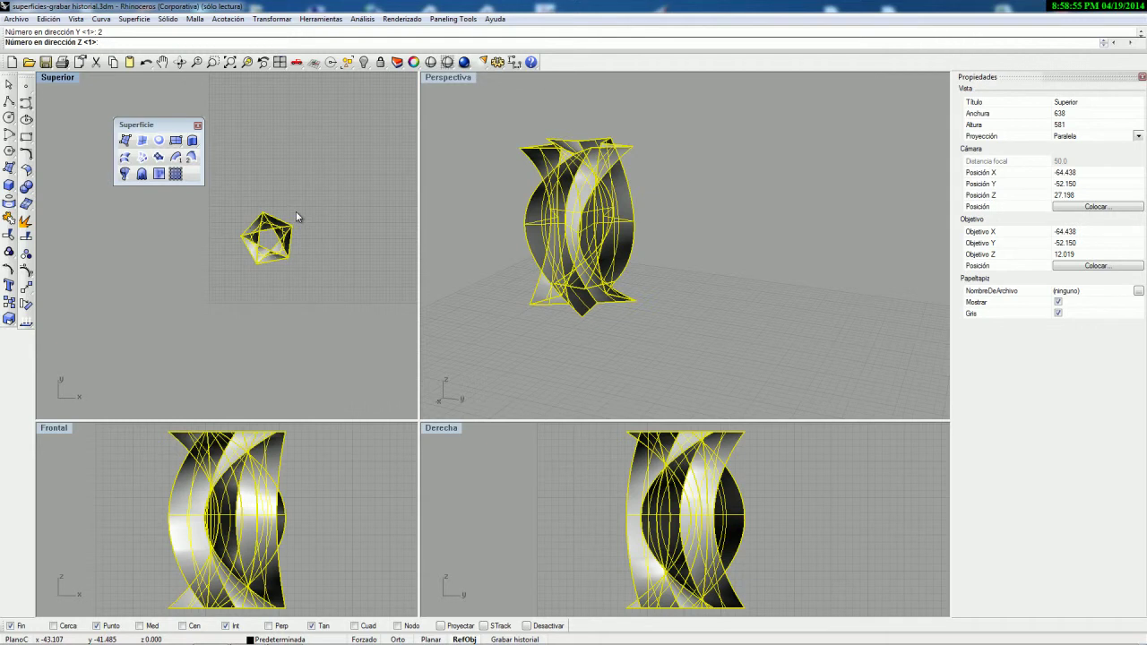
key("Return")
scroll(276, 233, "up", 4)
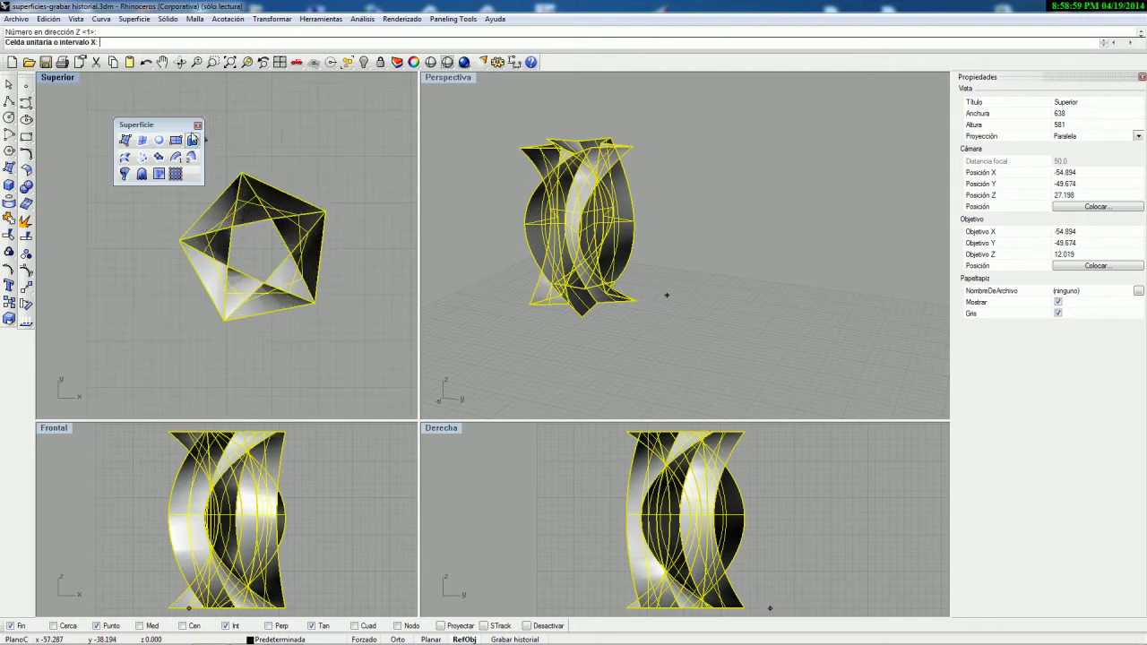
Step: Define the array's unit cell with a rectangle enclosing the star loft in the Superior view
left_click_drag(190, 124, 105, 105)
left_click(166, 156)
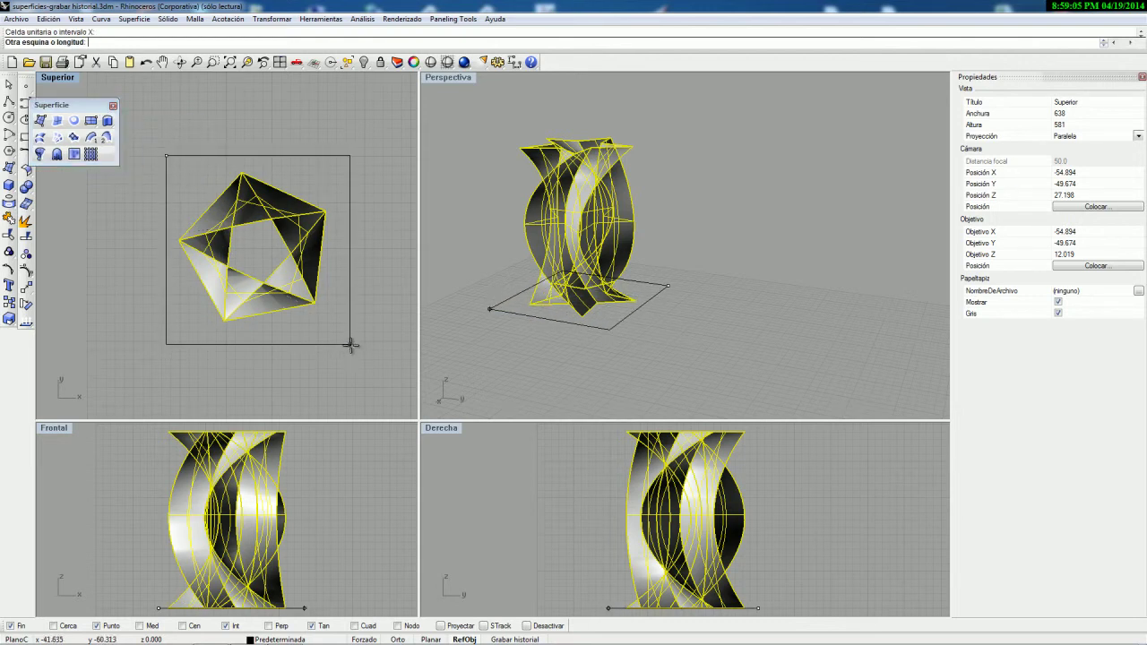
left_click(345, 341)
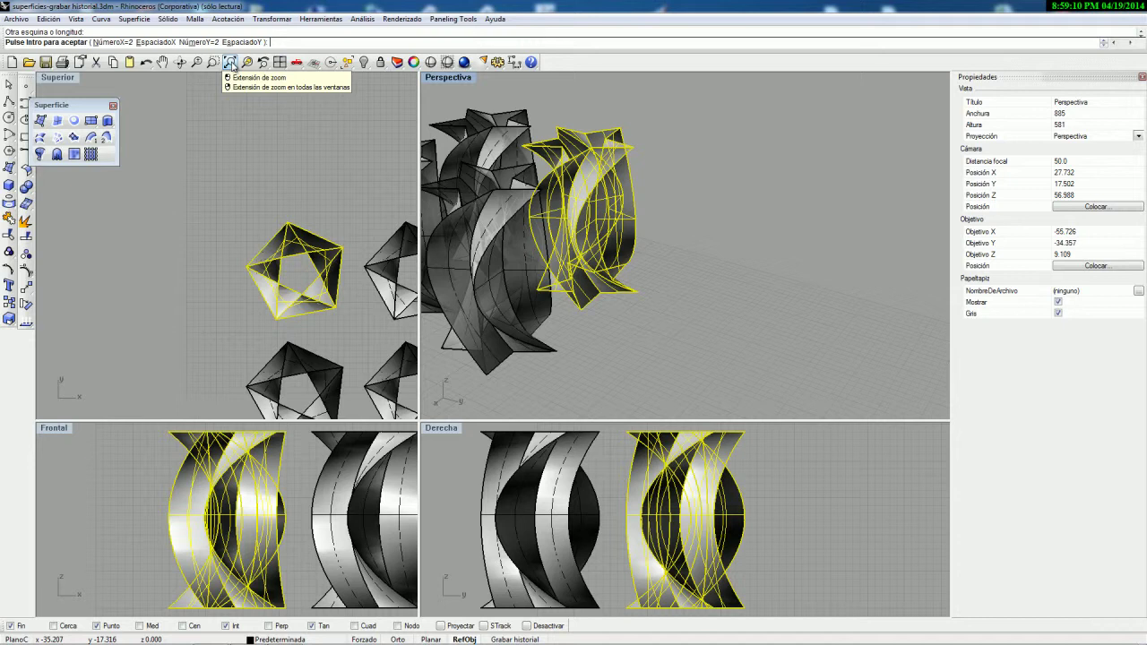
Step: Check the 2 by 2 array preview of the star loft from several angles and accept it
left_click(230, 63)
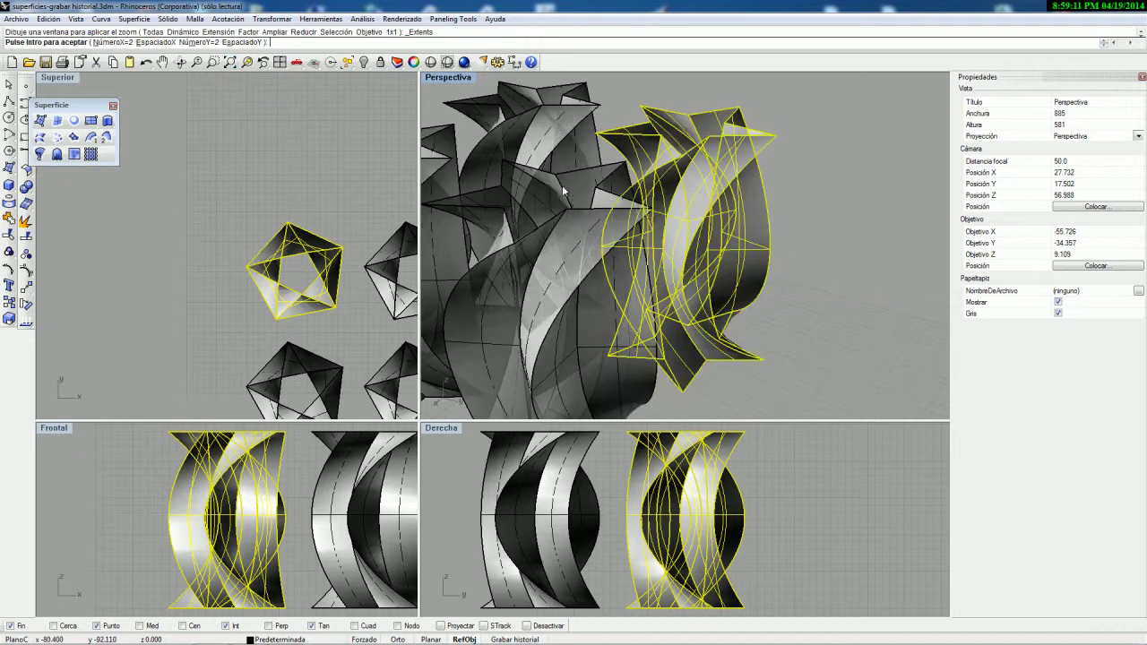
right_click_drag(611, 264, 667, 264)
scroll(593, 309, "up", 11)
scroll(592, 317, "down", 7)
right_click_drag(592, 317, 505, 275)
right_click_drag(299, 249, 249, 164)
scroll(238, 181, "up", 2)
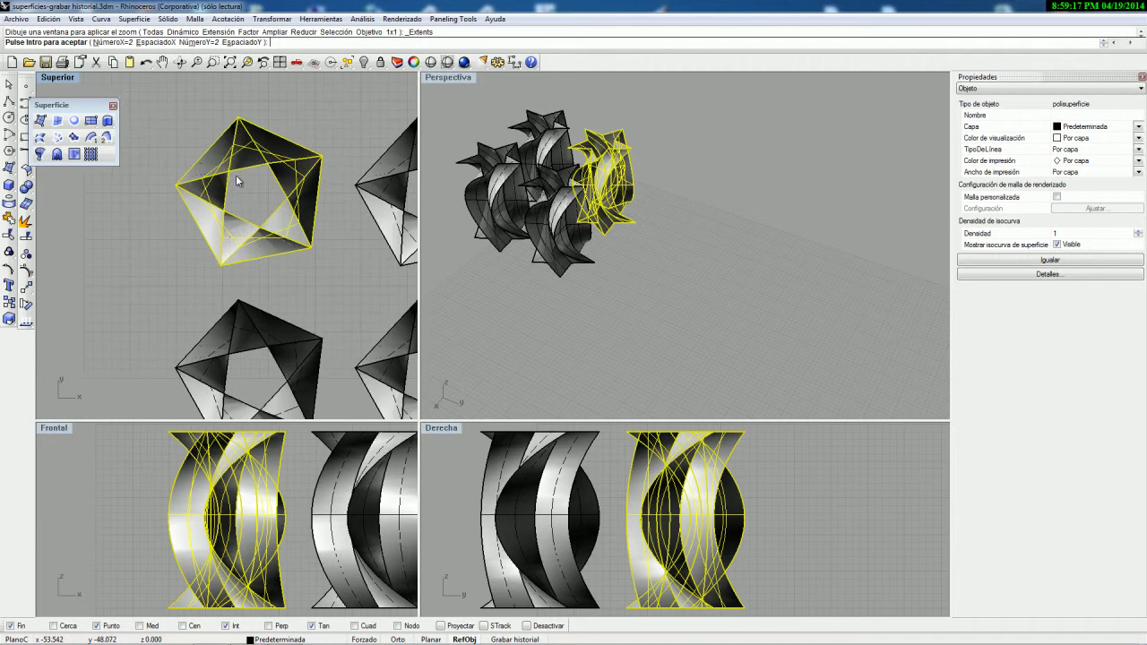
right_click_drag(199, 227, 196, 240)
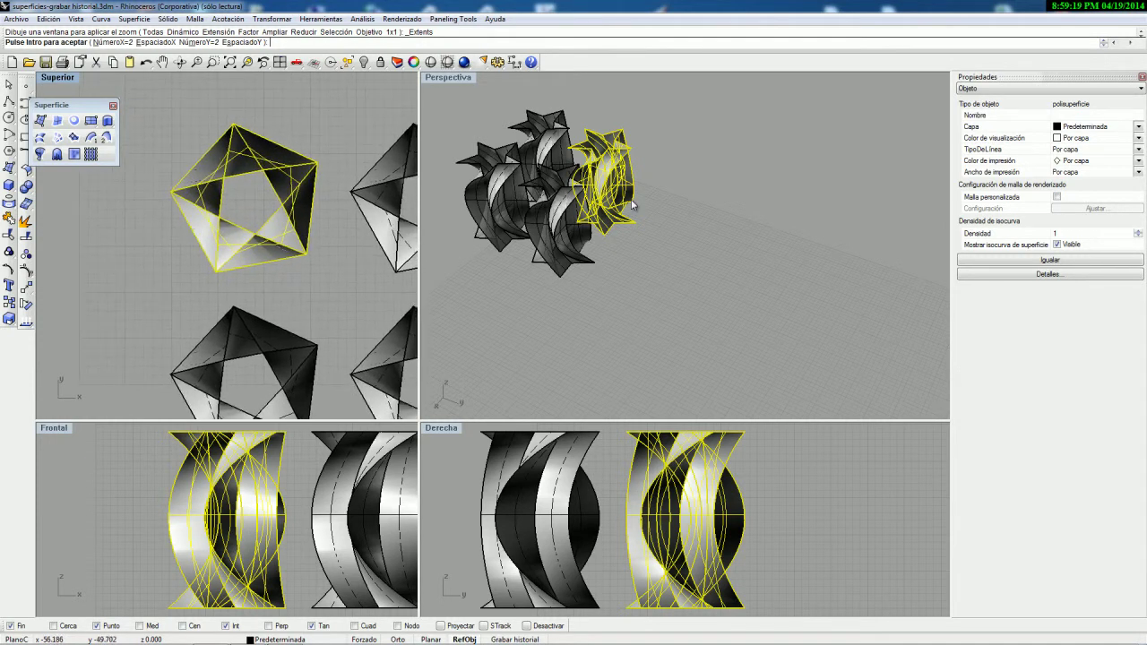
right_click_drag(642, 187, 676, 168)
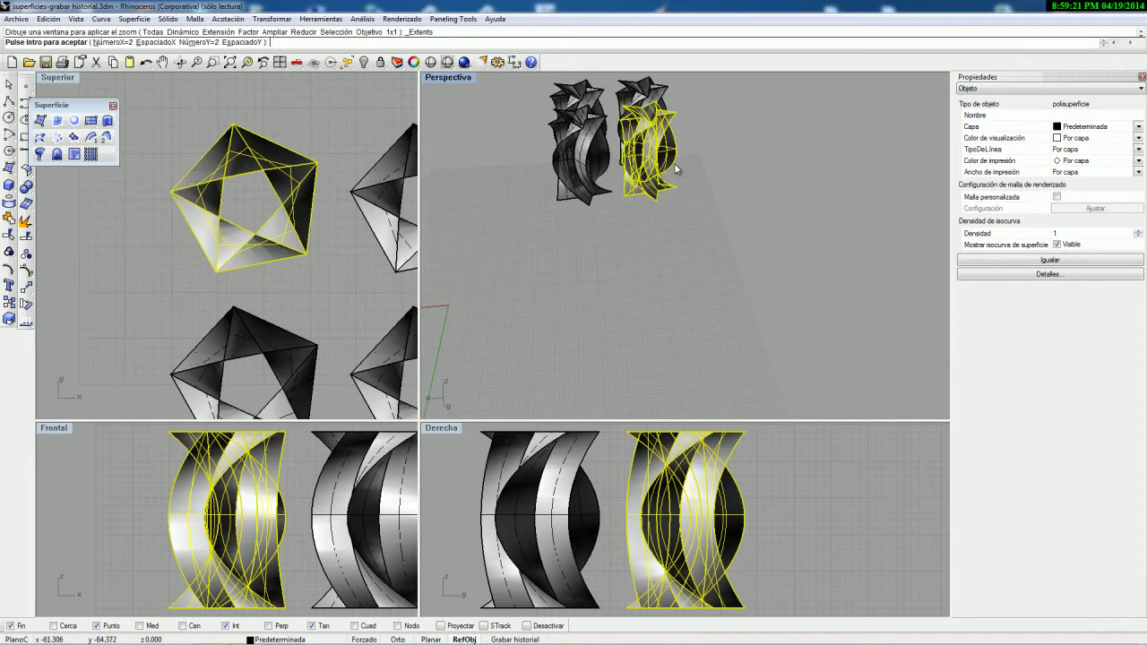
right_click(714, 154)
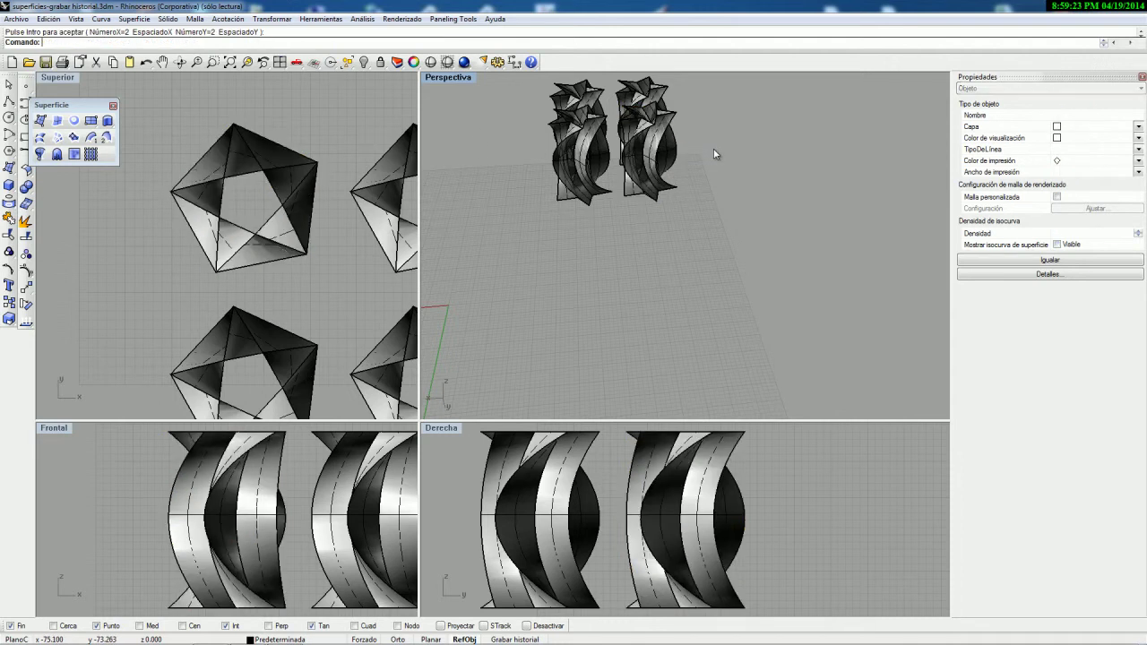
Step: Scale the front loft's middle star curve down in 2D from one outer tip, using the opposite tip as reference
scroll(711, 156, "up", 6)
right_click_drag(601, 182, 331, 84)
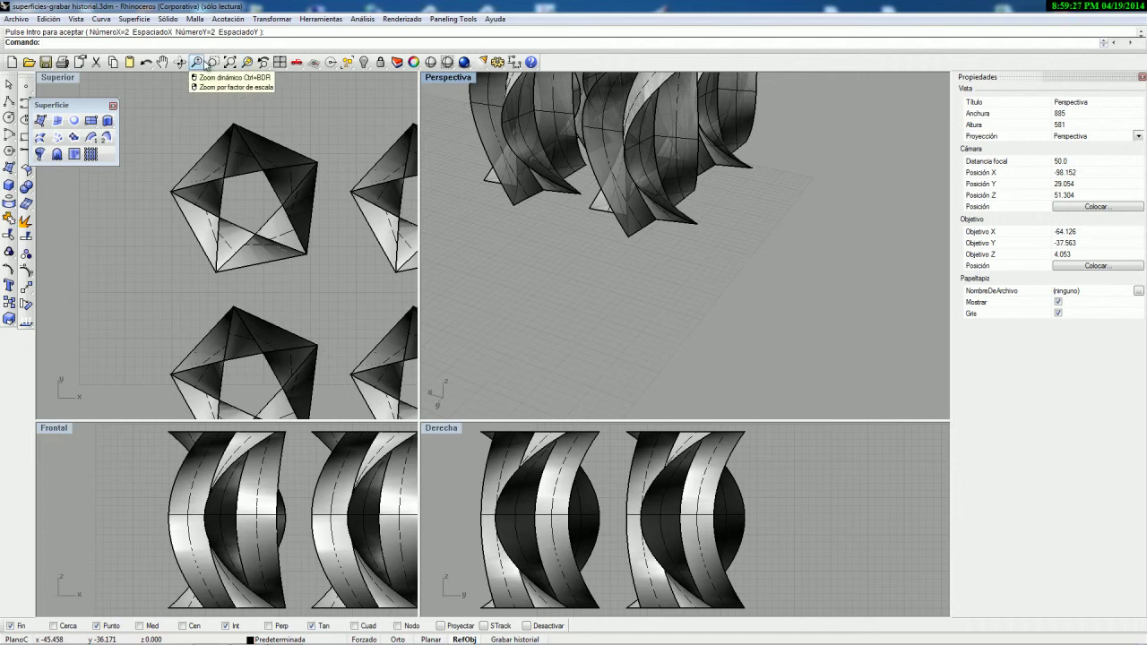
left_click(230, 63)
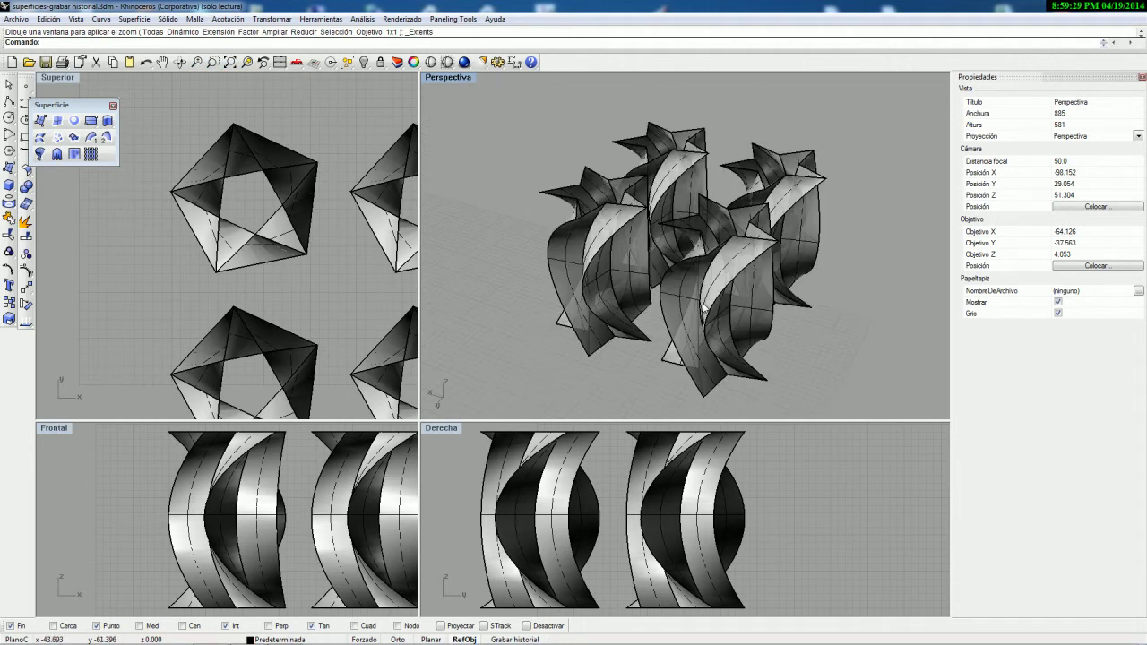
left_click(707, 296)
left_click(686, 297)
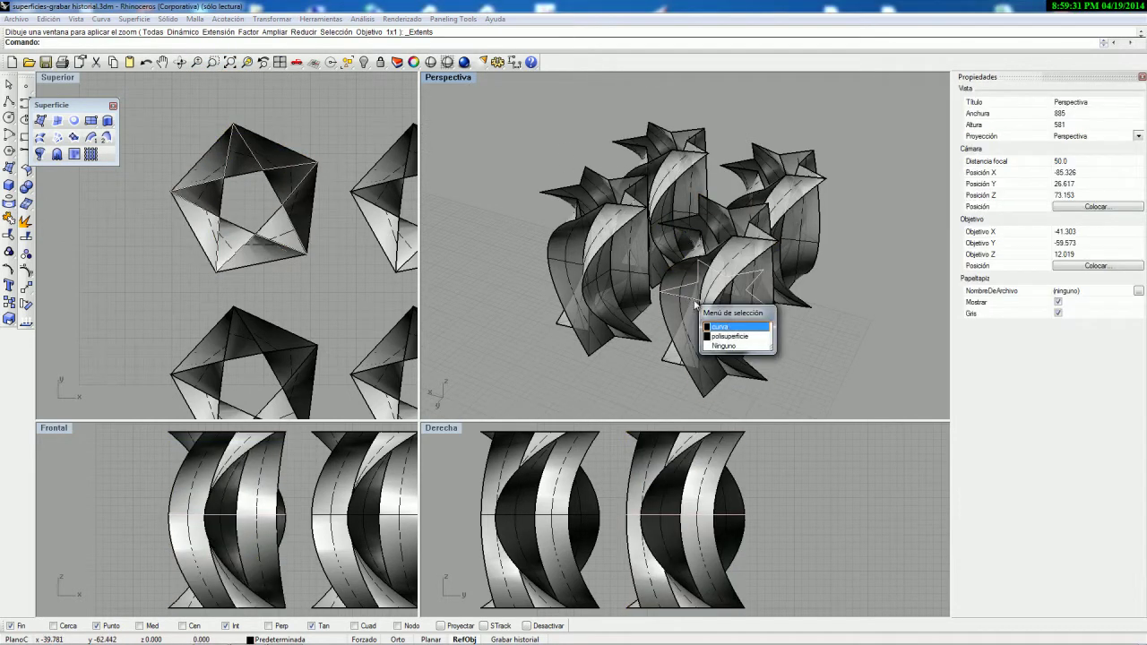
left_click(722, 327)
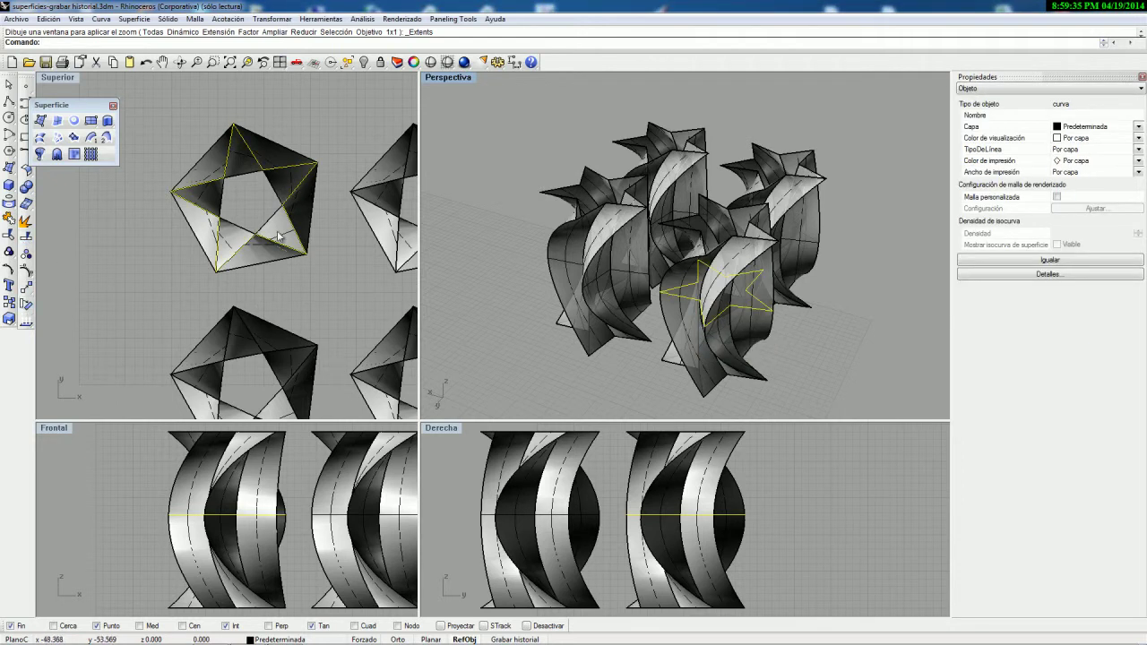
left_click(11, 321)
left_click(44, 333)
left_click(317, 164)
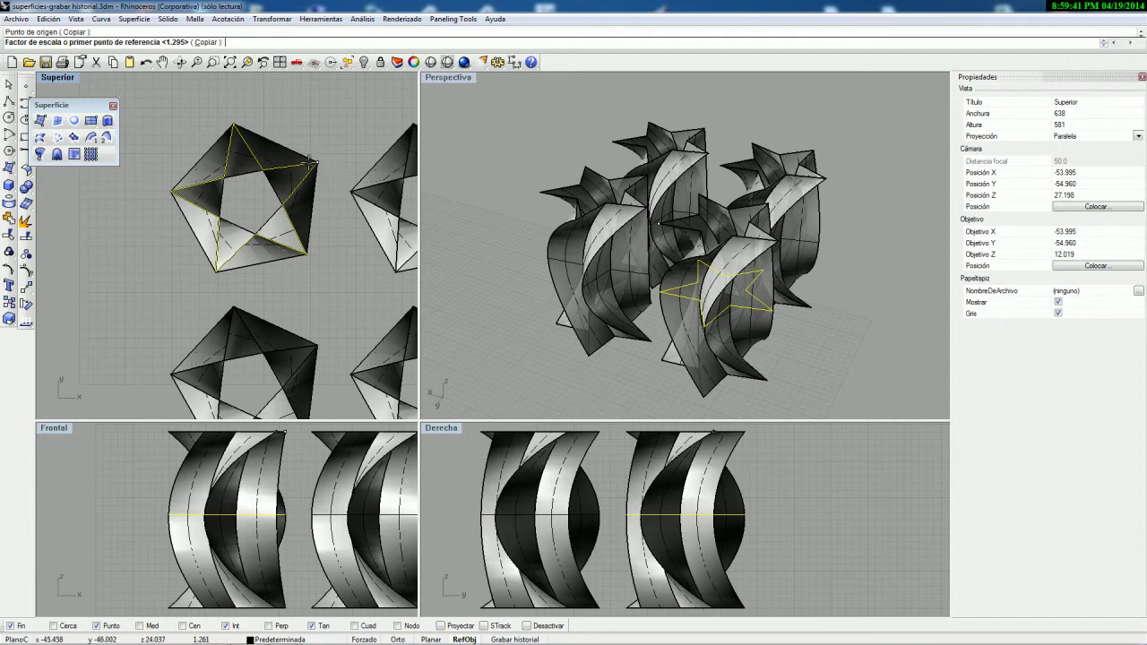
left_click(166, 190)
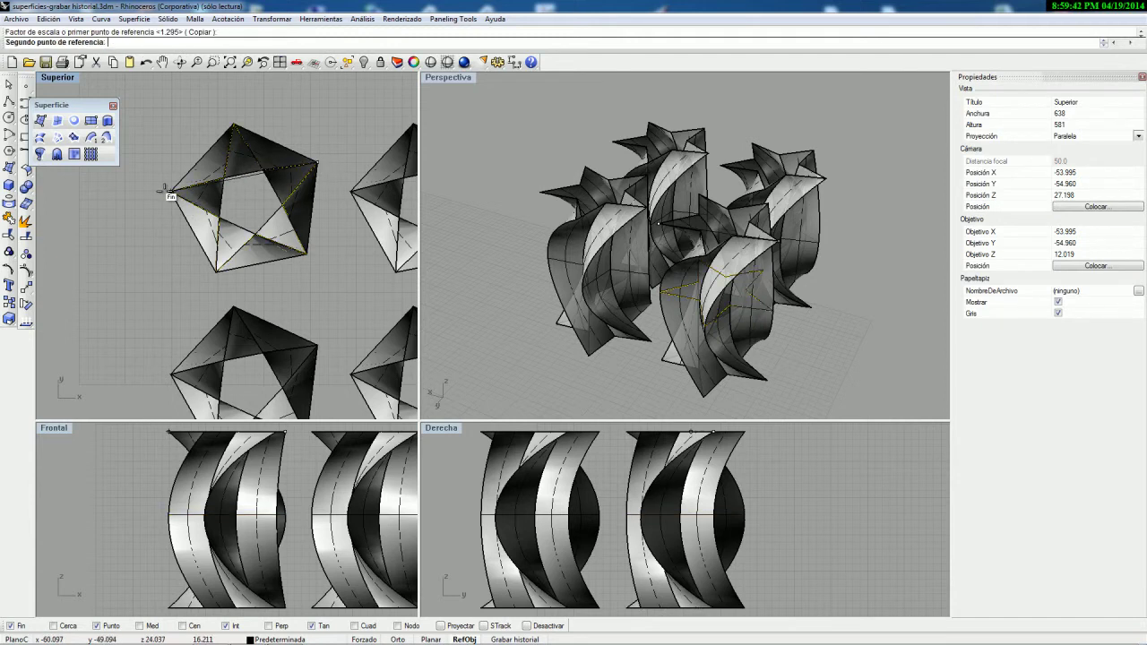
left_click(203, 186)
Step: Undo the middle star's scaling, the rectangular array and the loft, leaving only the three star curves
right_click_drag(618, 296, 751, 314)
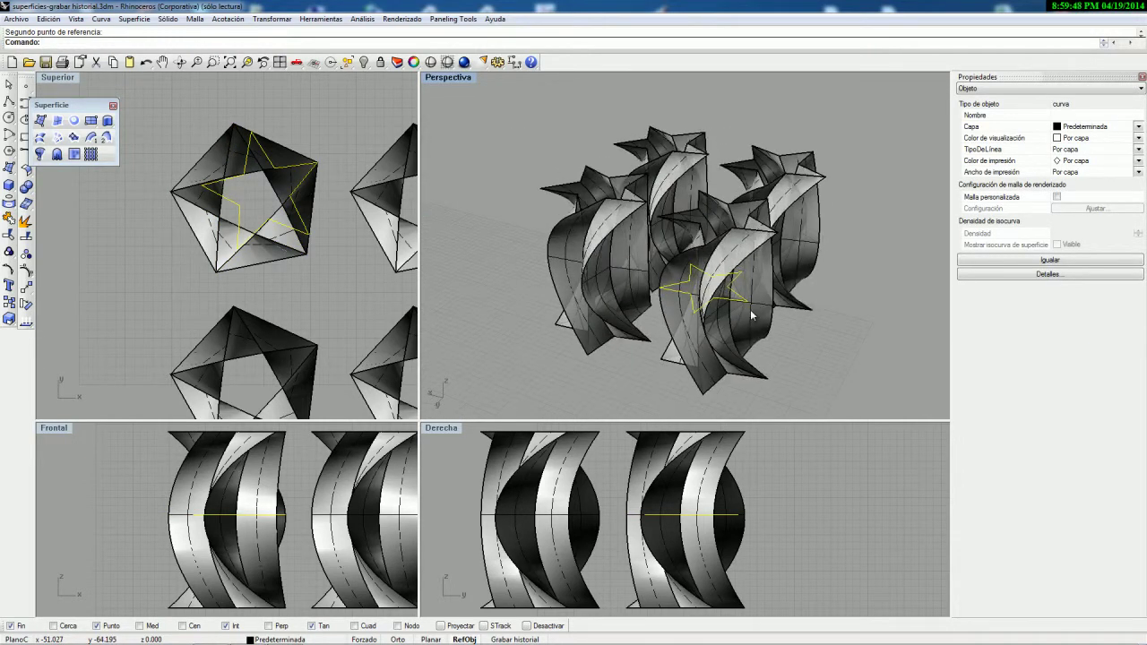
key("ctrl+z")
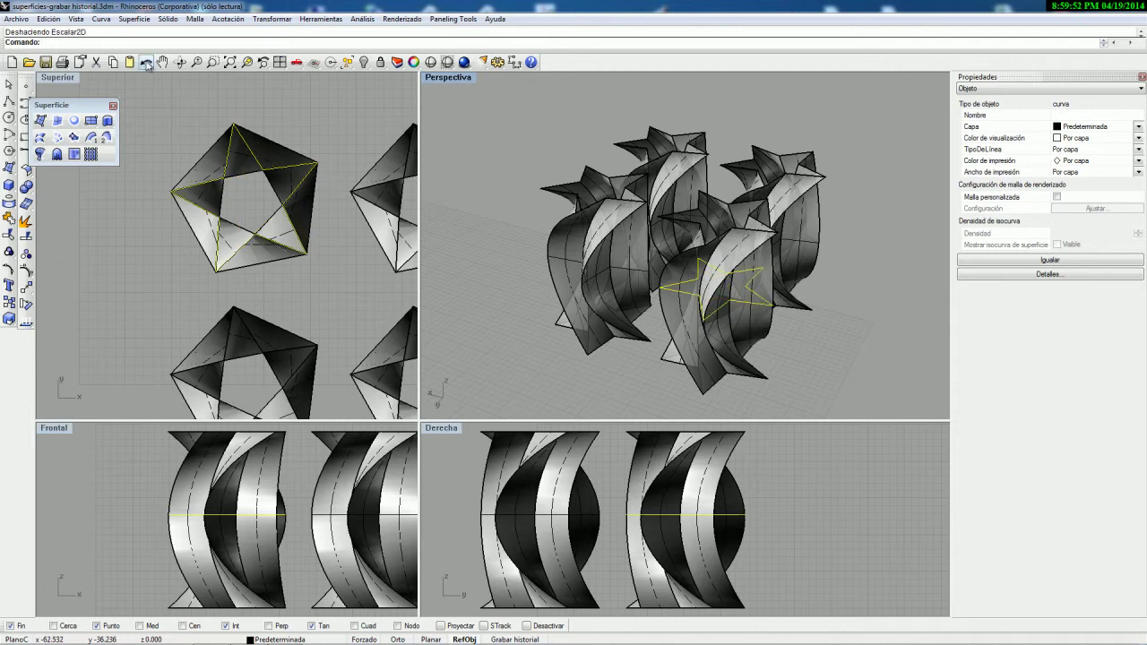
left_click(146, 63)
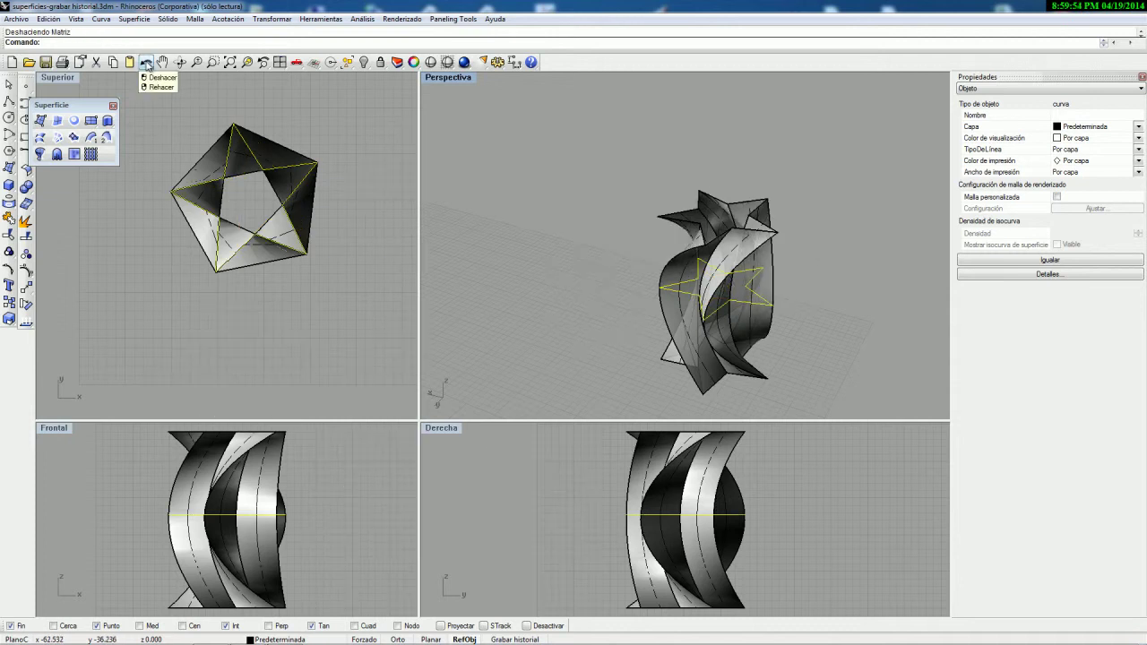
left_click(147, 63)
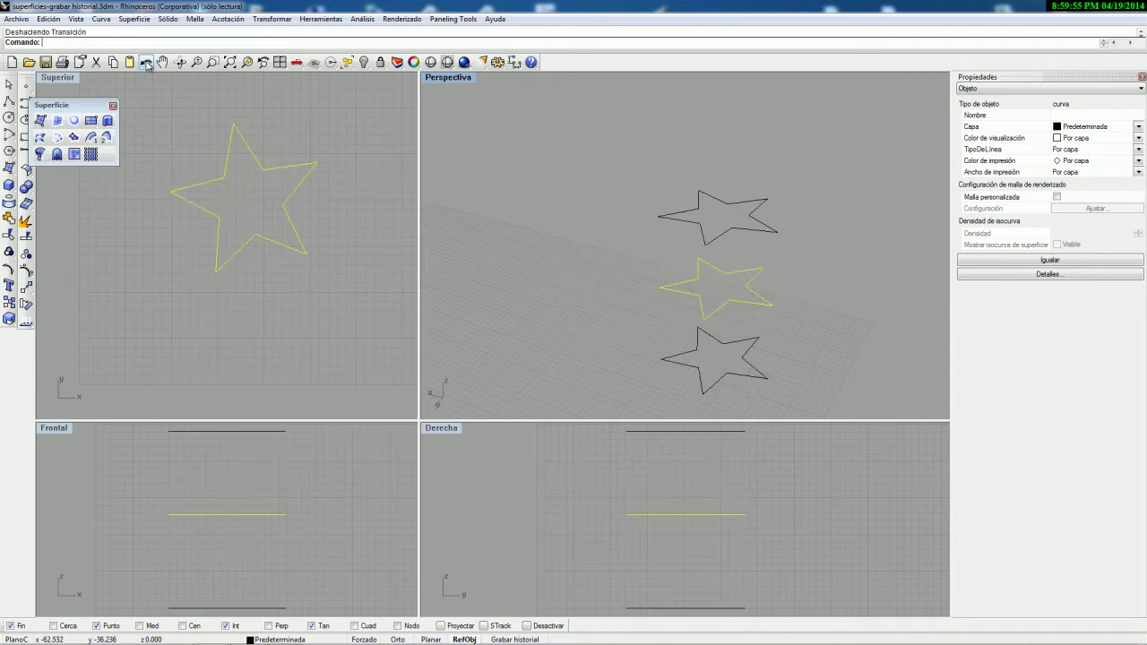
Step: Enable the Siempre grabar historial option so that every command records history
left_click(596, 289)
right_click_drag(602, 289, 600, 262)
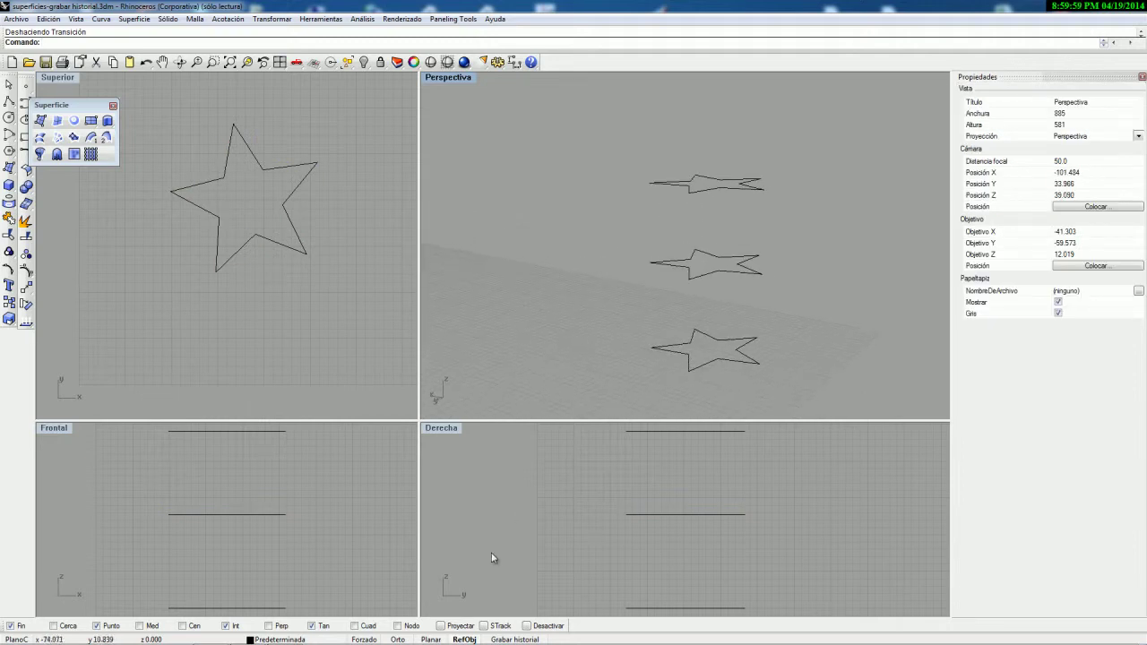
right_click(500, 640)
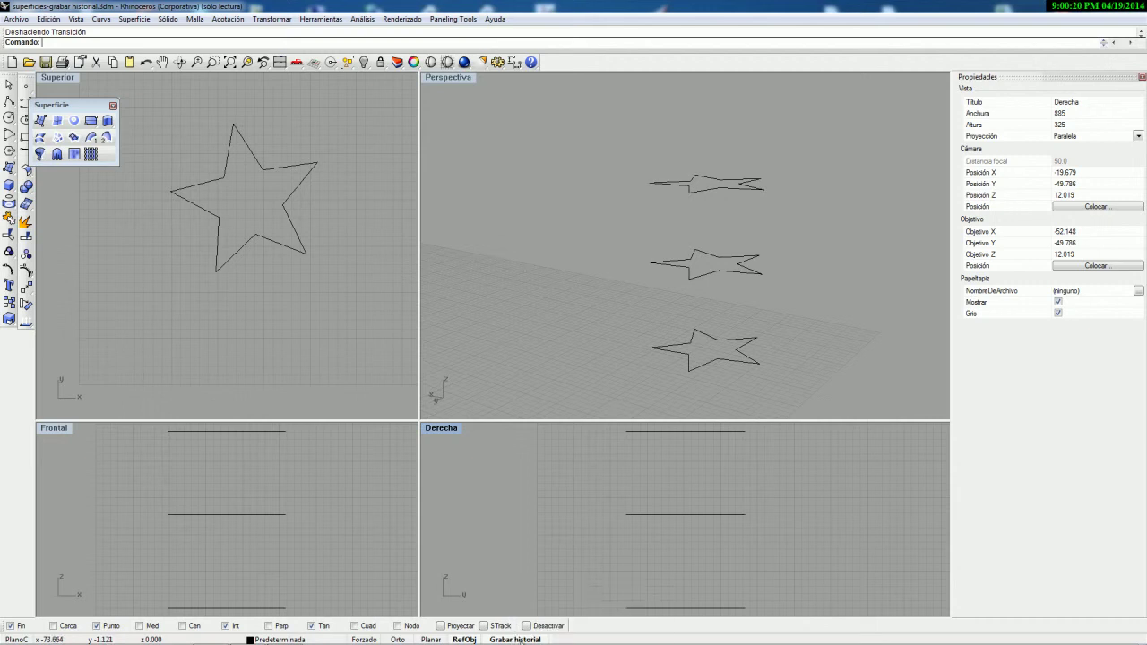
right_click(520, 640)
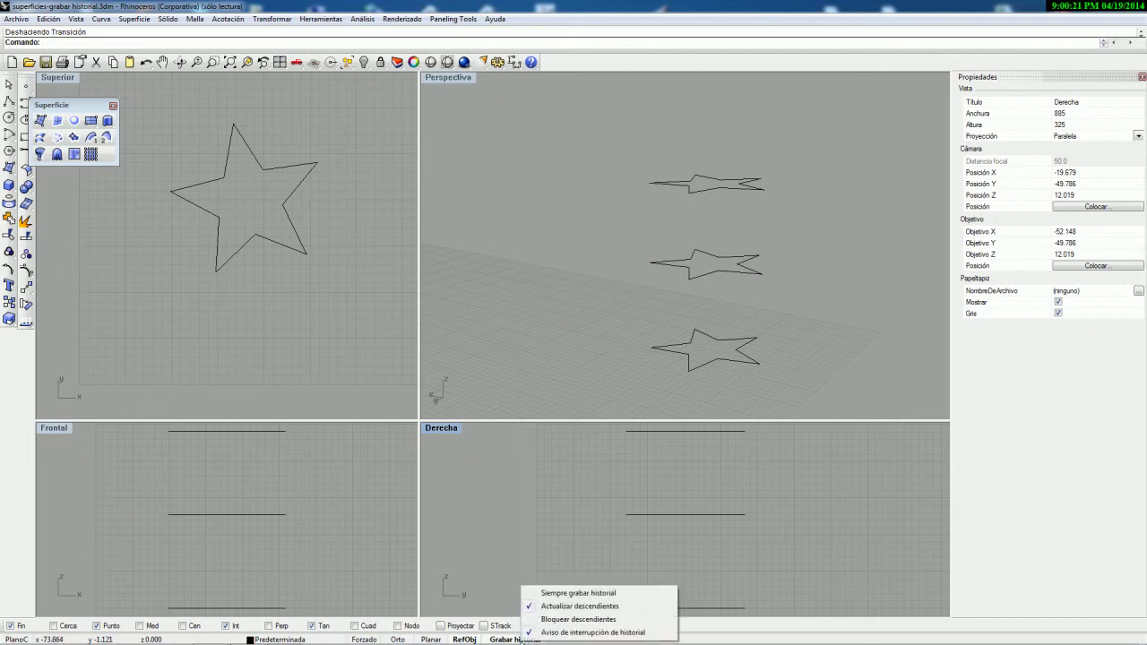
left_click(534, 598)
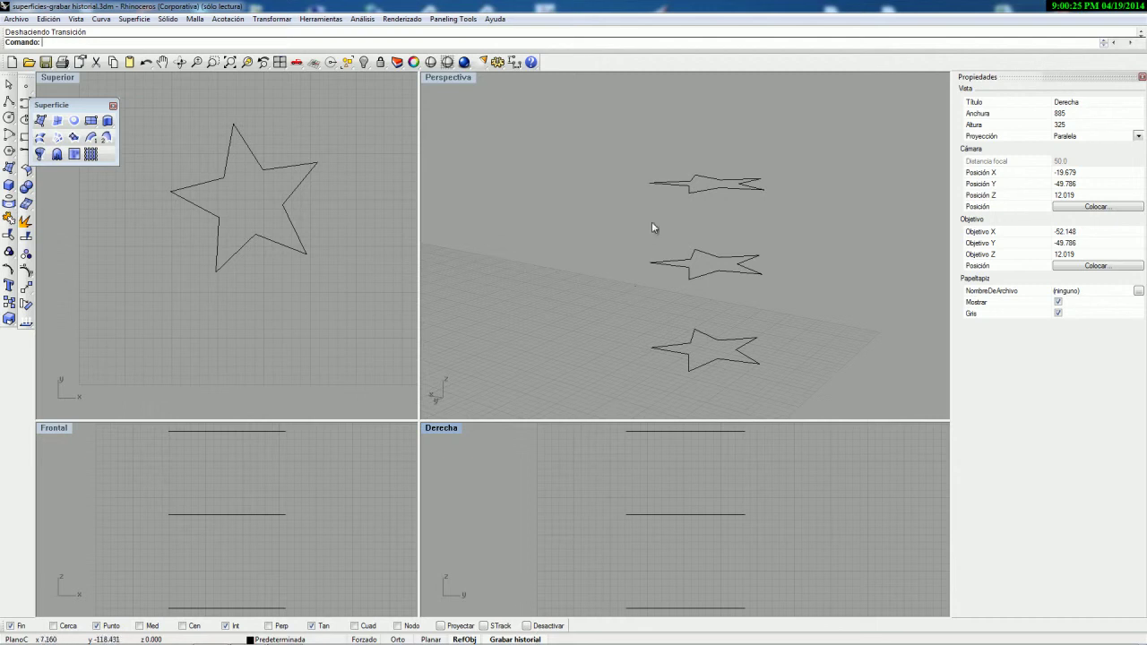
Step: Loft the three stars from top to bottom with the middle seam point moved to the adjacent tip, using Normal style and No simplificar
left_click(40, 137)
left_click(700, 186)
left_click(690, 273)
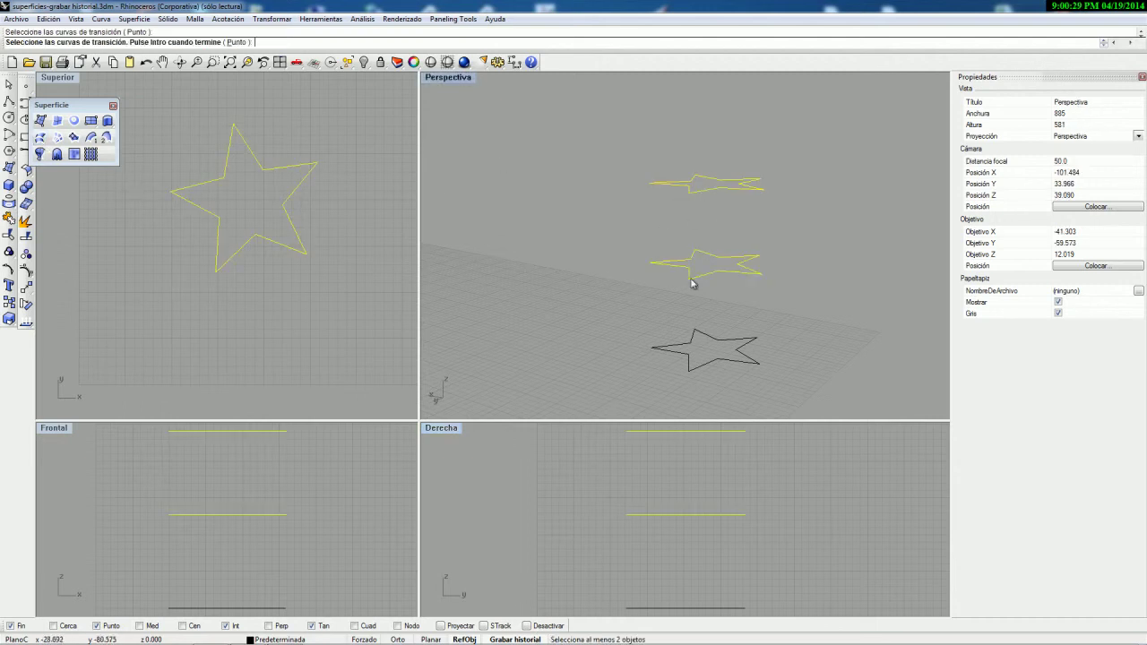
left_click(694, 373)
key("Return")
right_click_drag(681, 331, 772, 243)
left_click_drag(771, 244, 724, 240)
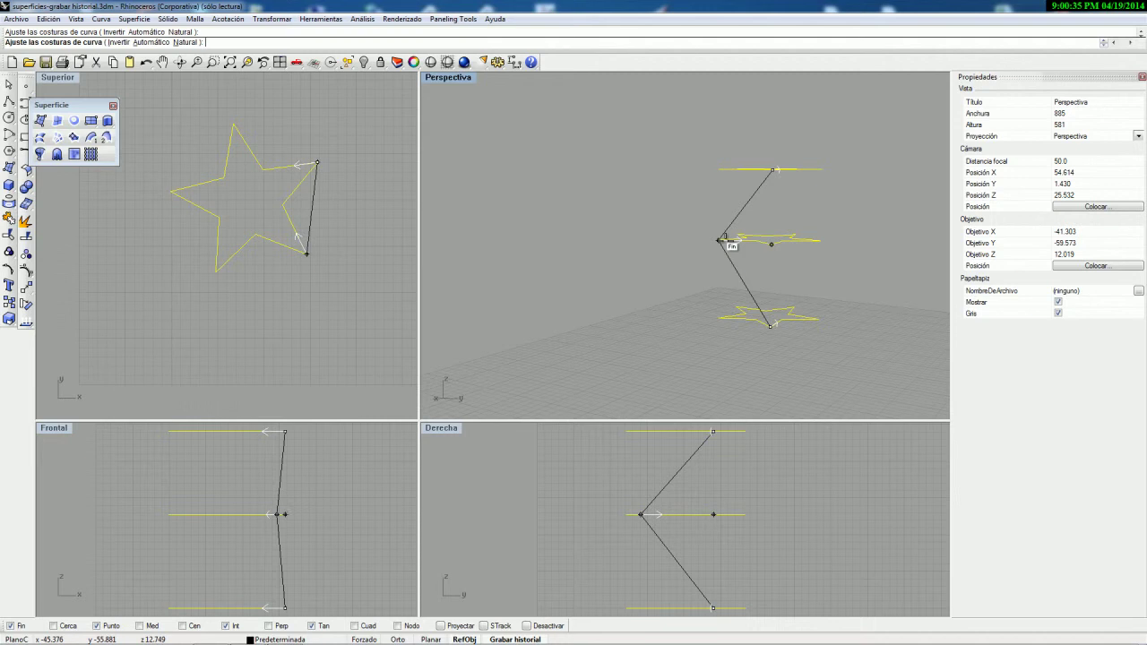
key("Return")
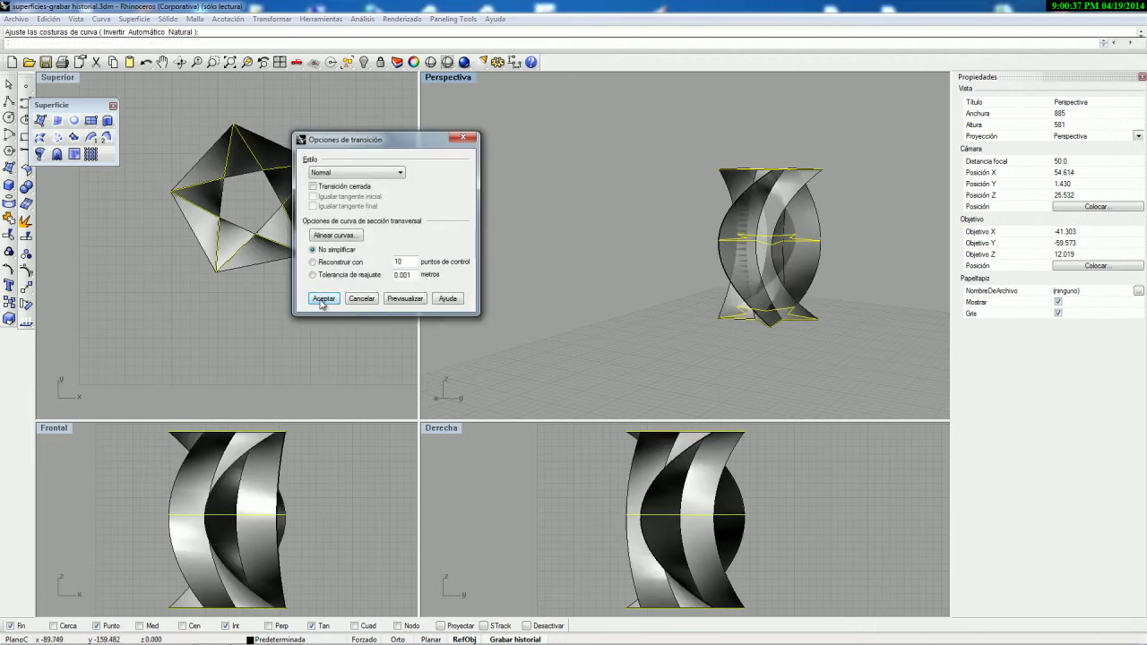
left_click(321, 298)
right_click_drag(696, 228, 708, 309)
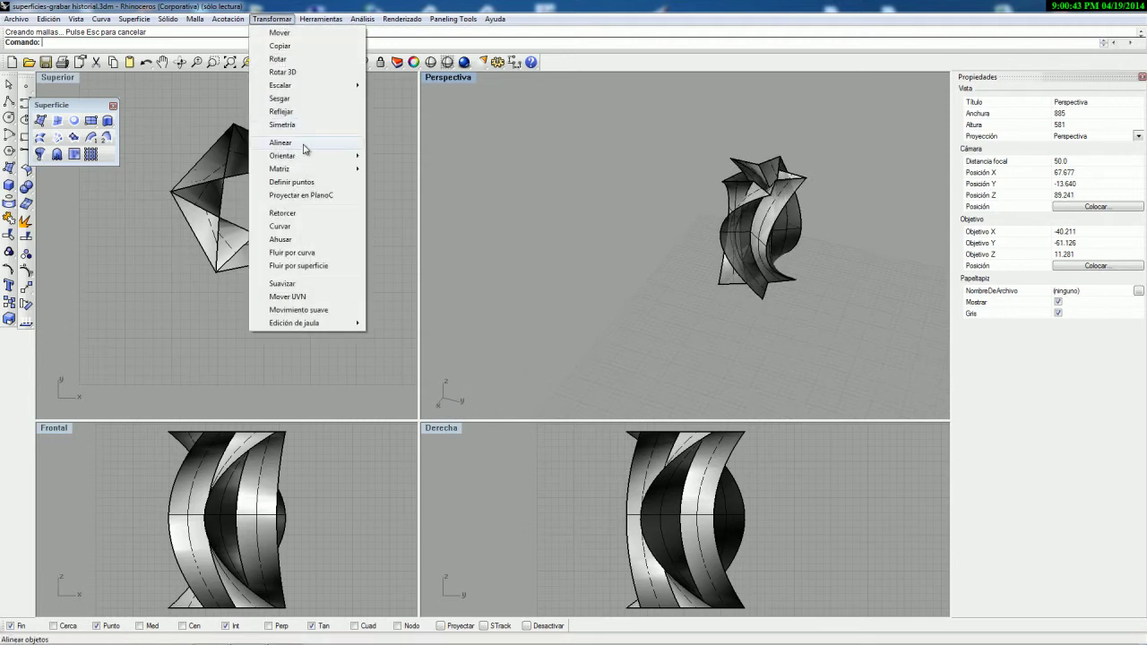
Step: Start a rectangular array of the lofted twisted tower with 3 copies in X, 3 in Y and 1 in Z
mouse_move(321, 169)
left_click(394, 171)
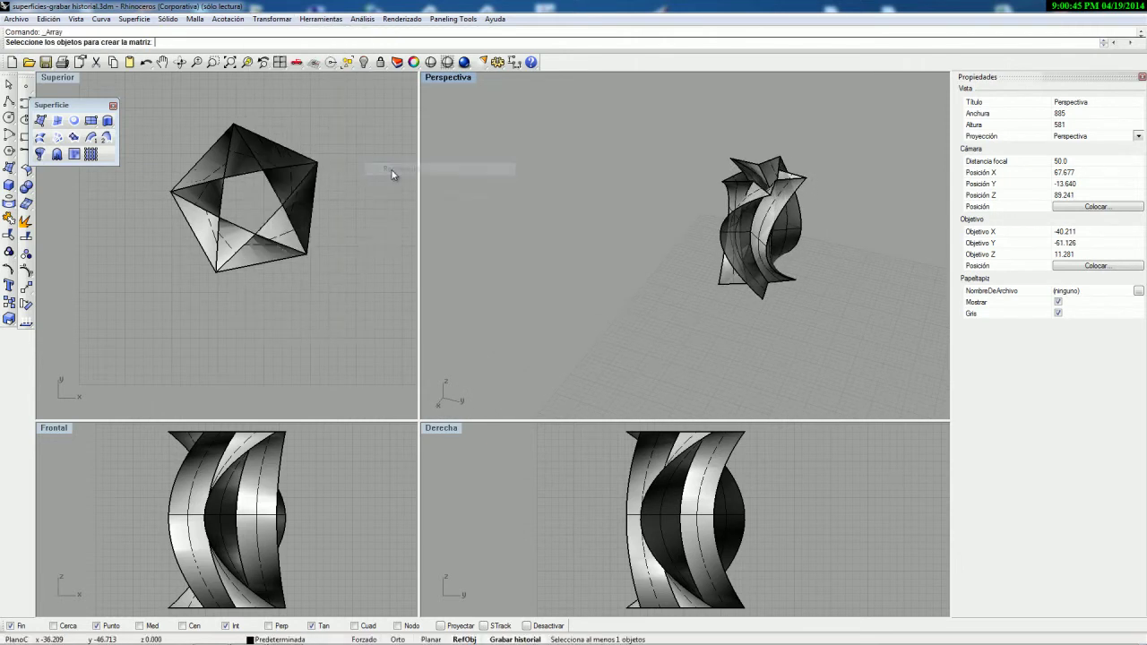
left_click(276, 168)
key("Return")
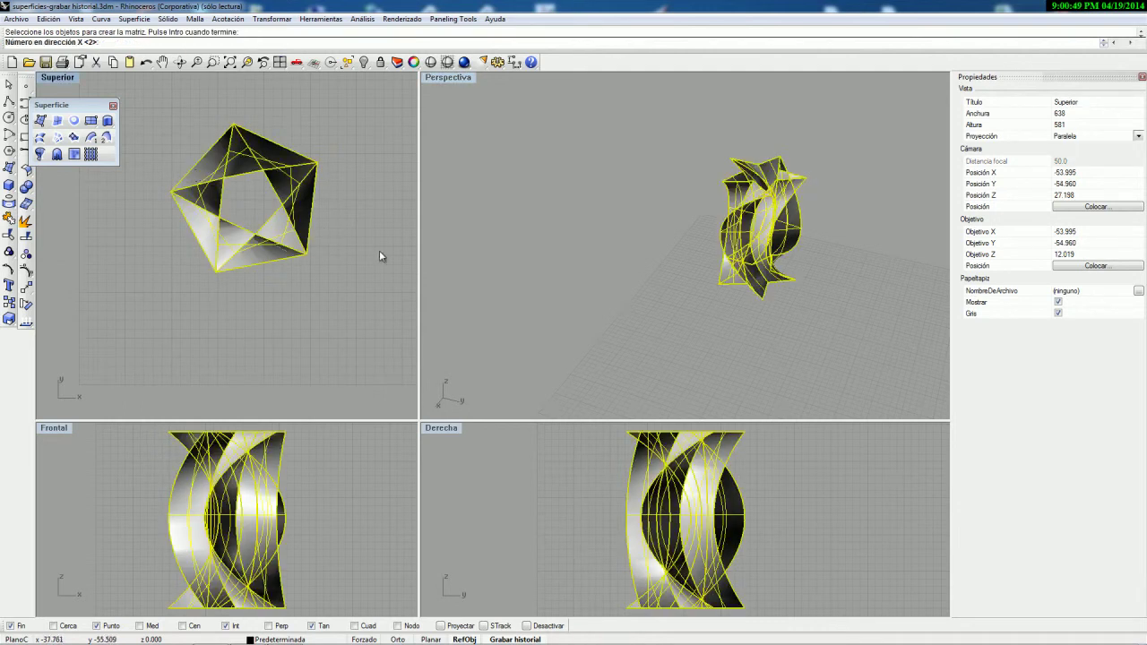
type("3")
key("Return")
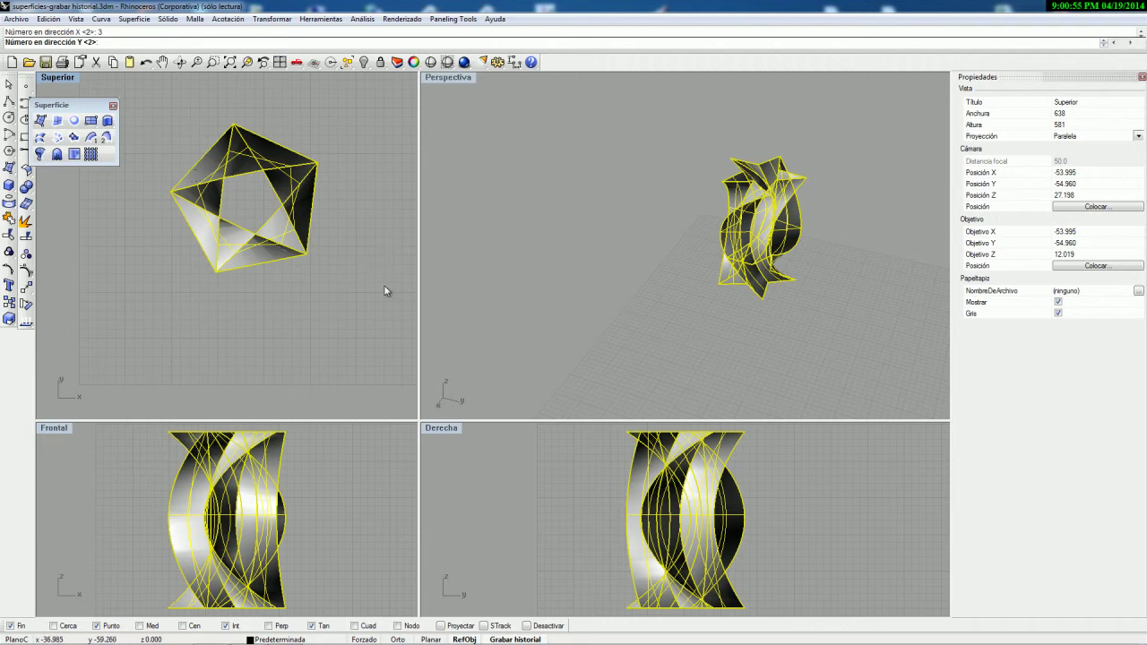
type("3")
key("Return")
key("Return")
Step: Define the array's spacing with a unit cell slightly larger than the tower in the Superior view and accept the 3 by 3 grid
scroll(156, 106, "down", 2)
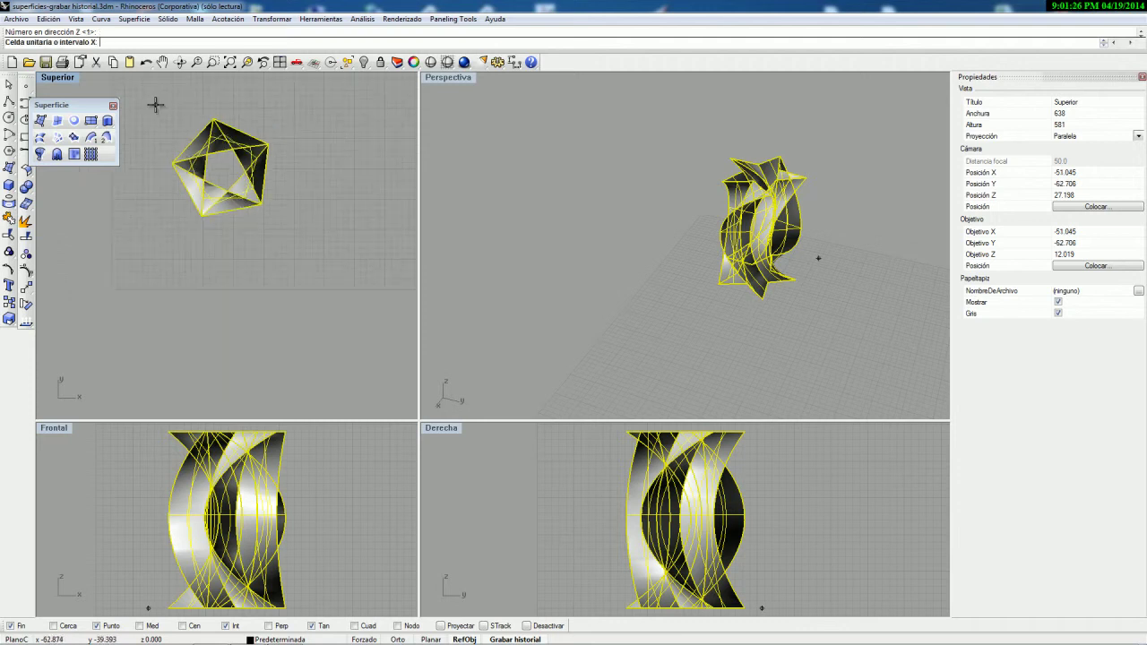
left_click(157, 107)
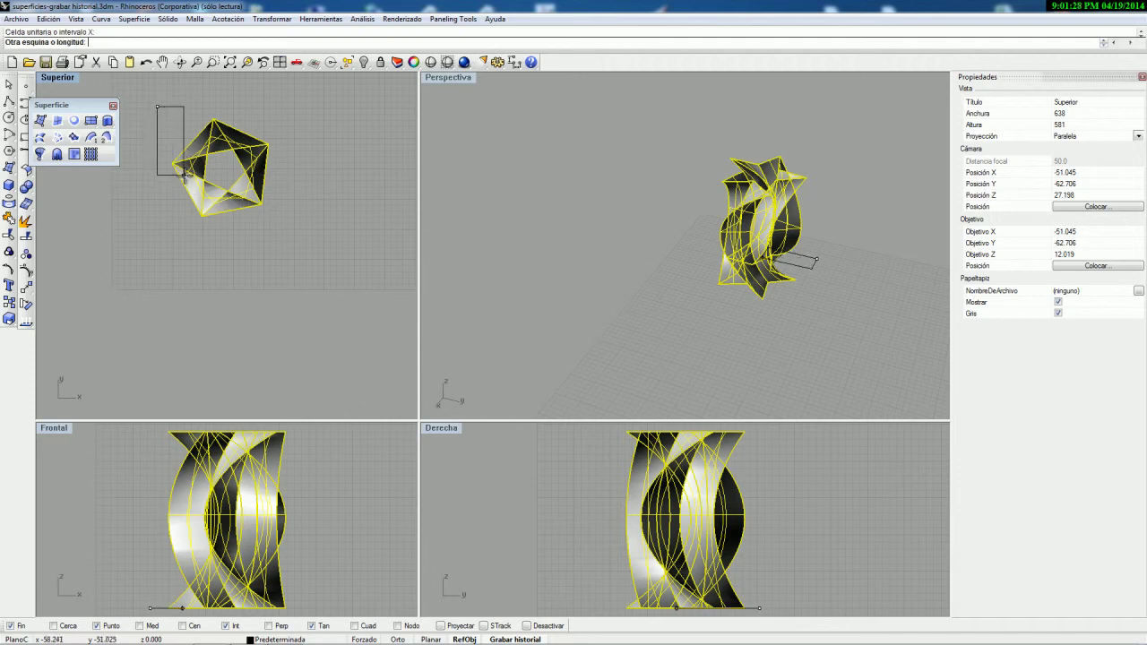
left_click(289, 231)
scroll(329, 229, "down", 1)
scroll(602, 208, "up", 1)
right_click_drag(602, 207, 464, 72)
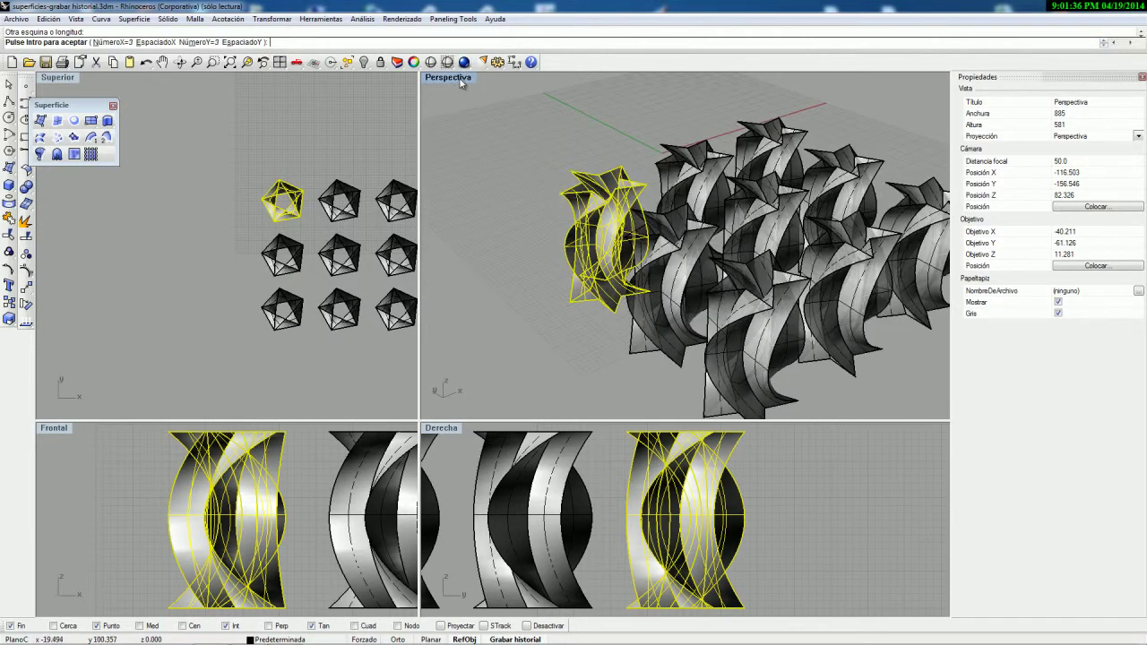
double_click(457, 78)
scroll(403, 298, "up", 3)
right_click_drag(402, 300, 314, 352)
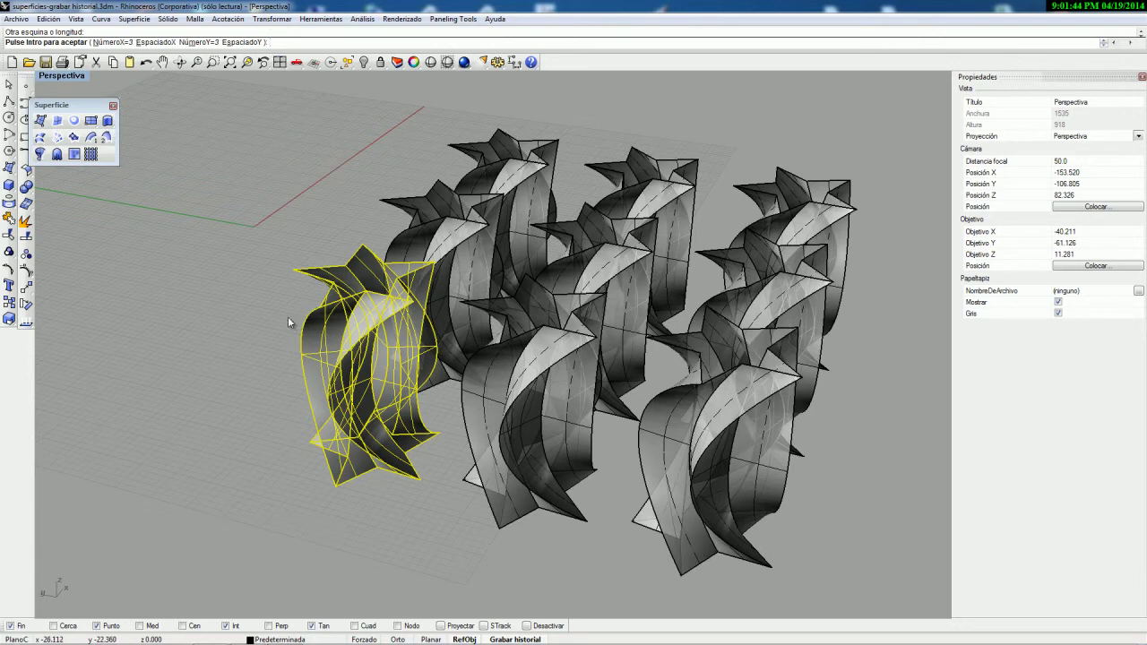
key("Return")
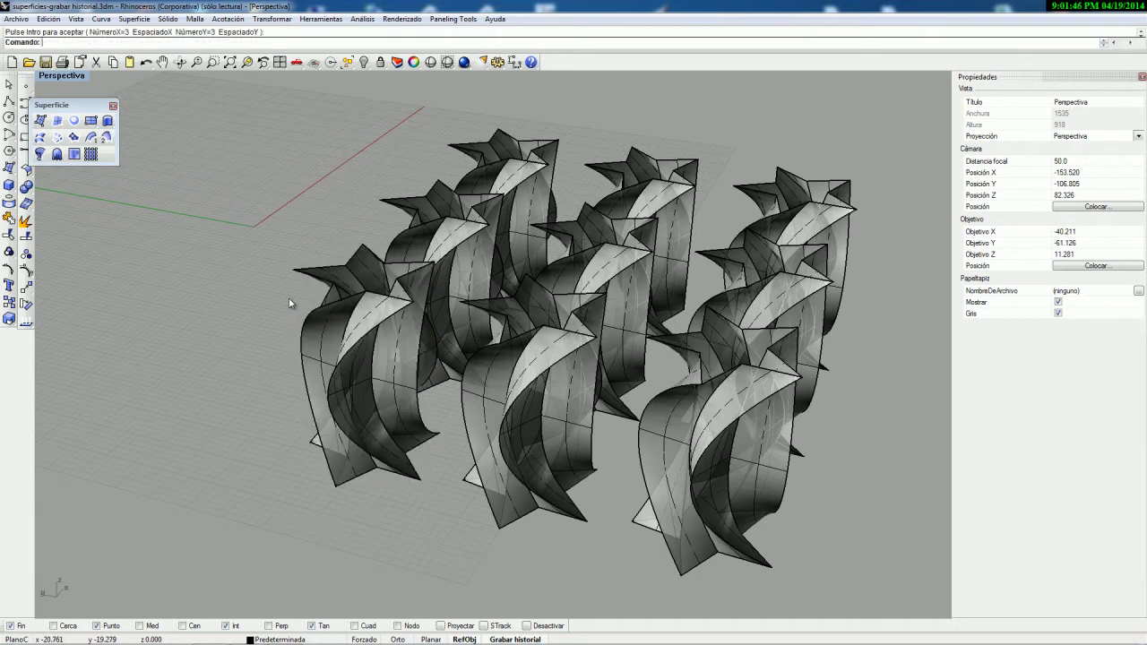
Step: Select the original tower's middle star curve and restore the four-viewport layout
left_click(332, 367)
left_click(367, 396)
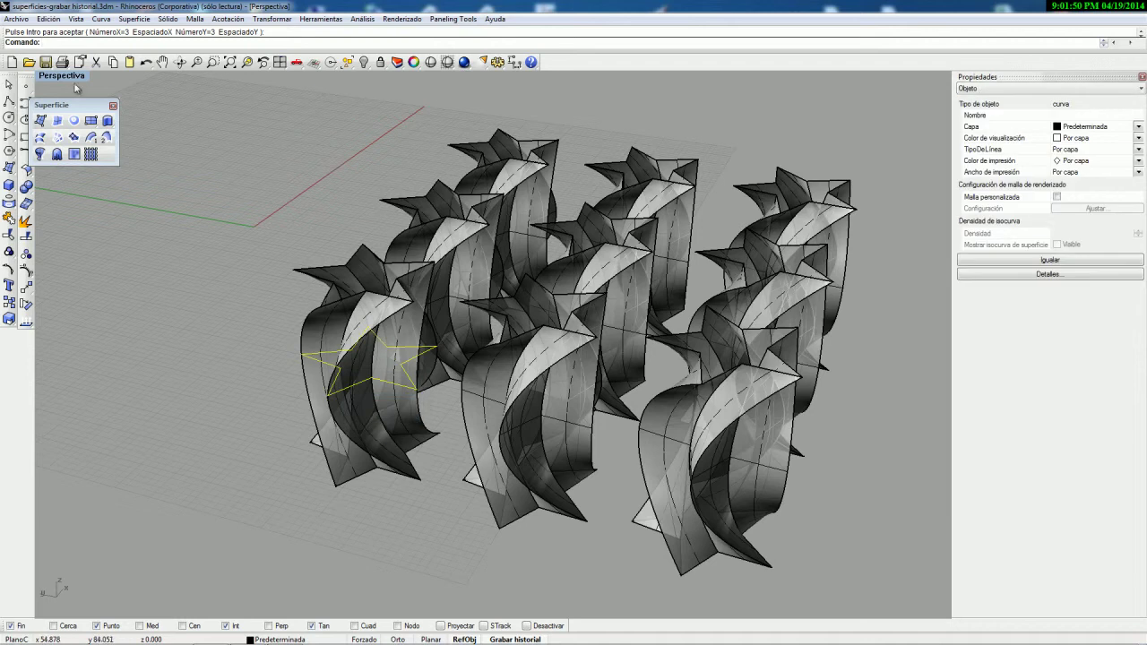
double_click(61, 77)
scroll(287, 186, "up", 3)
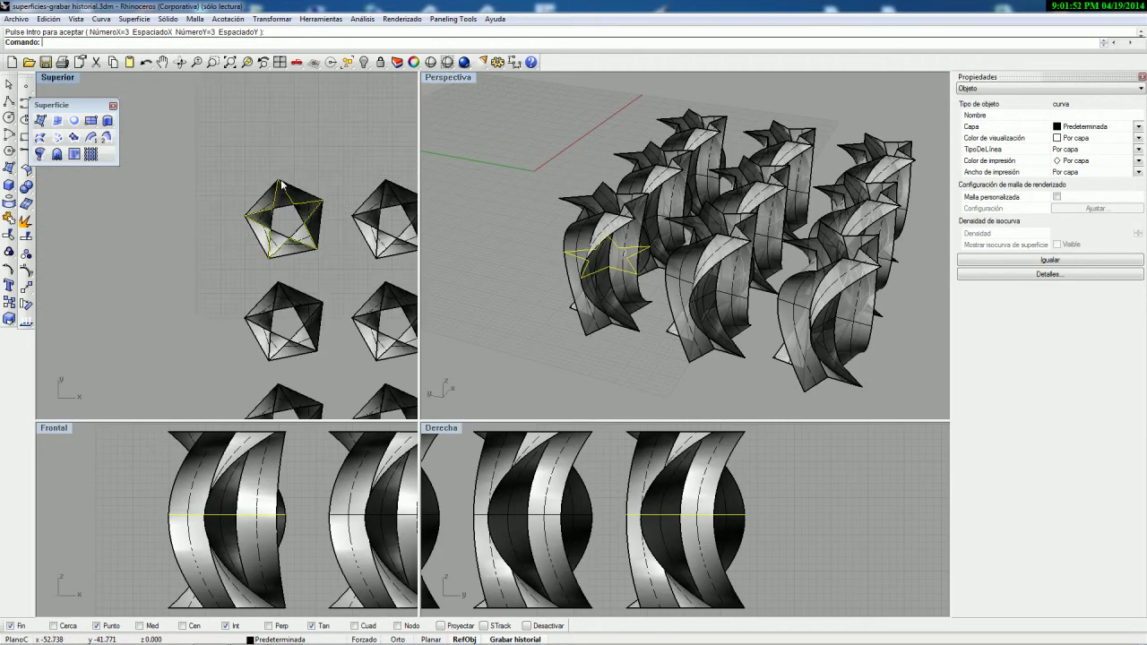
right_click_drag(300, 186, 181, 186)
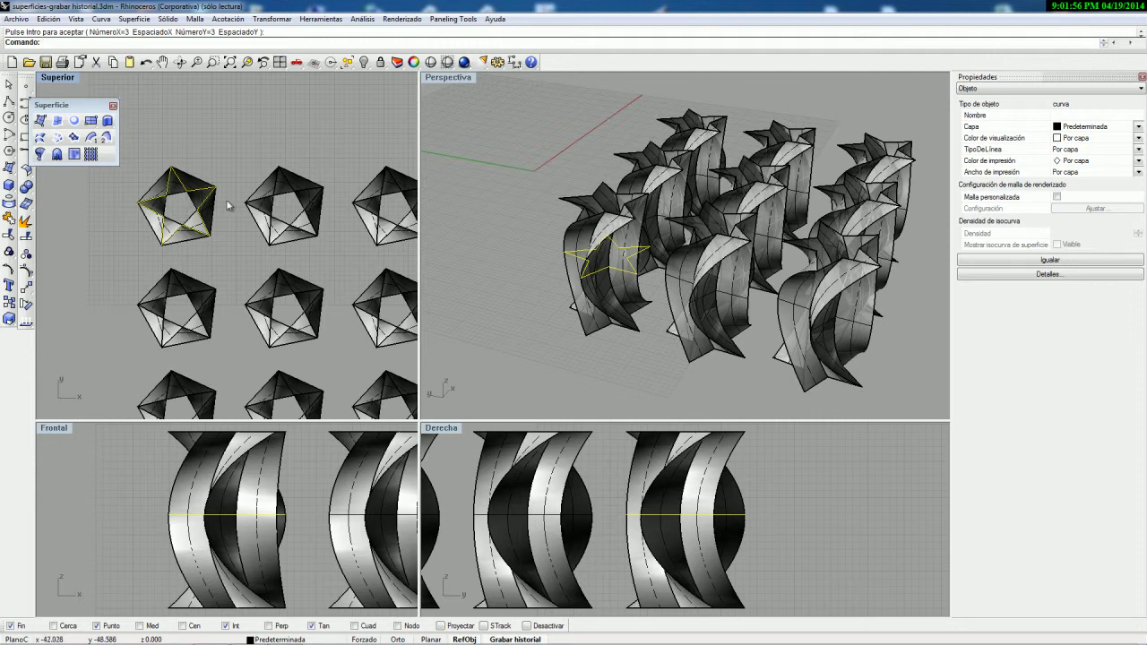
Step: Scale the original tower's top star curve in 2D by about 0.634 from one outer tip, using the opposite tip as reference
left_click(578, 206)
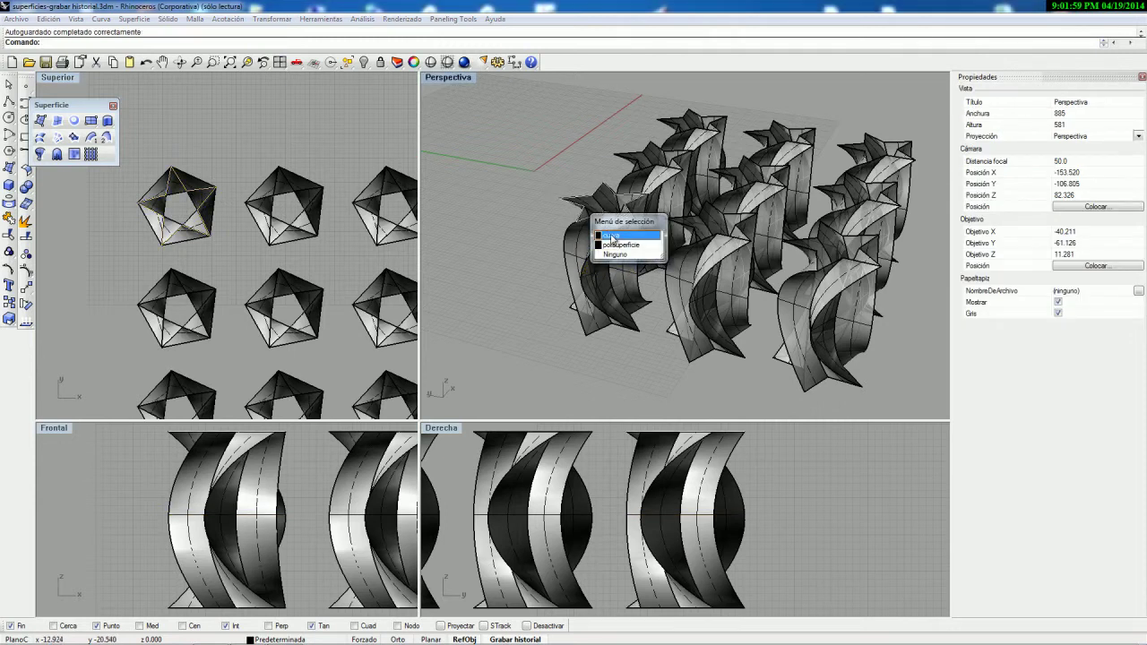
key("Return")
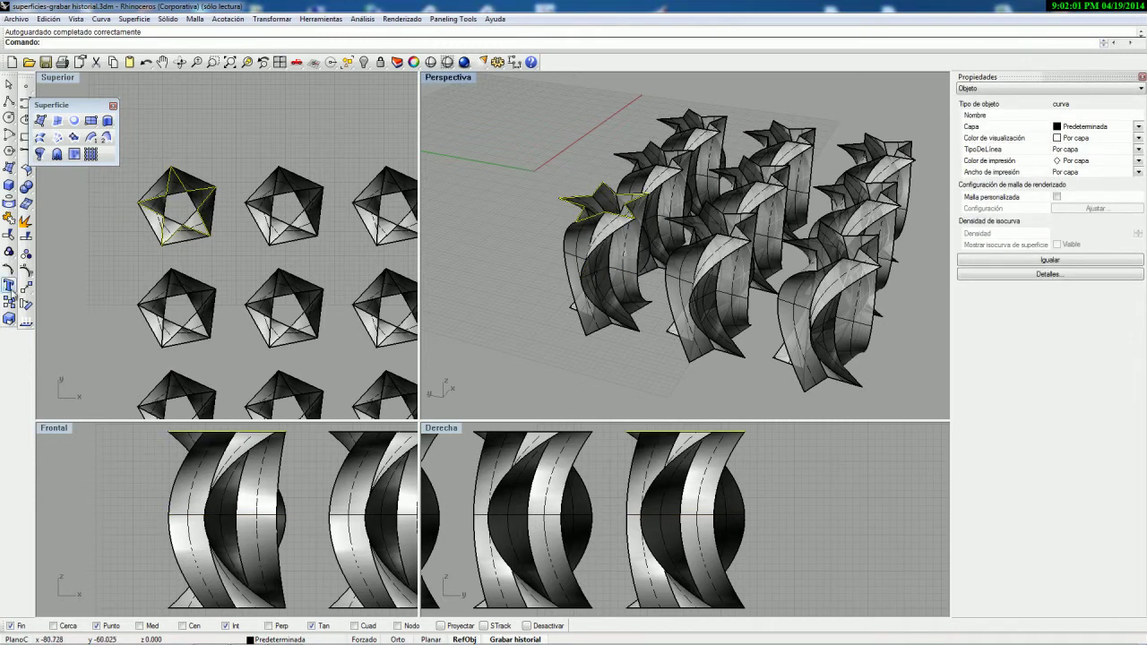
left_click(11, 321)
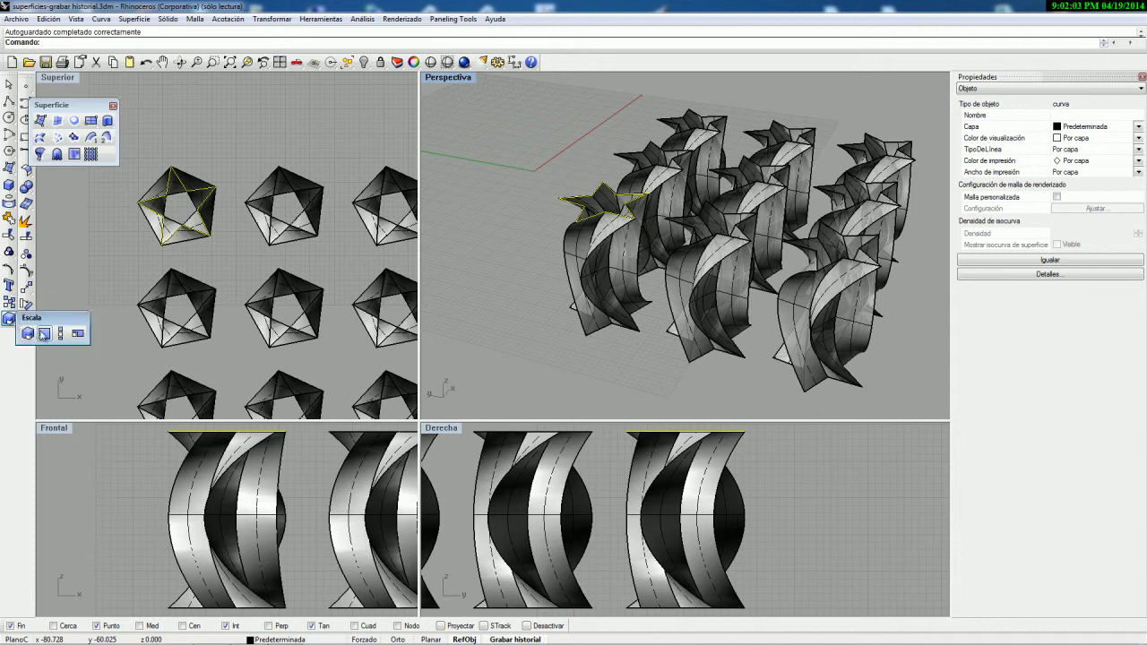
left_click(44, 333)
scroll(191, 182, "up", 3)
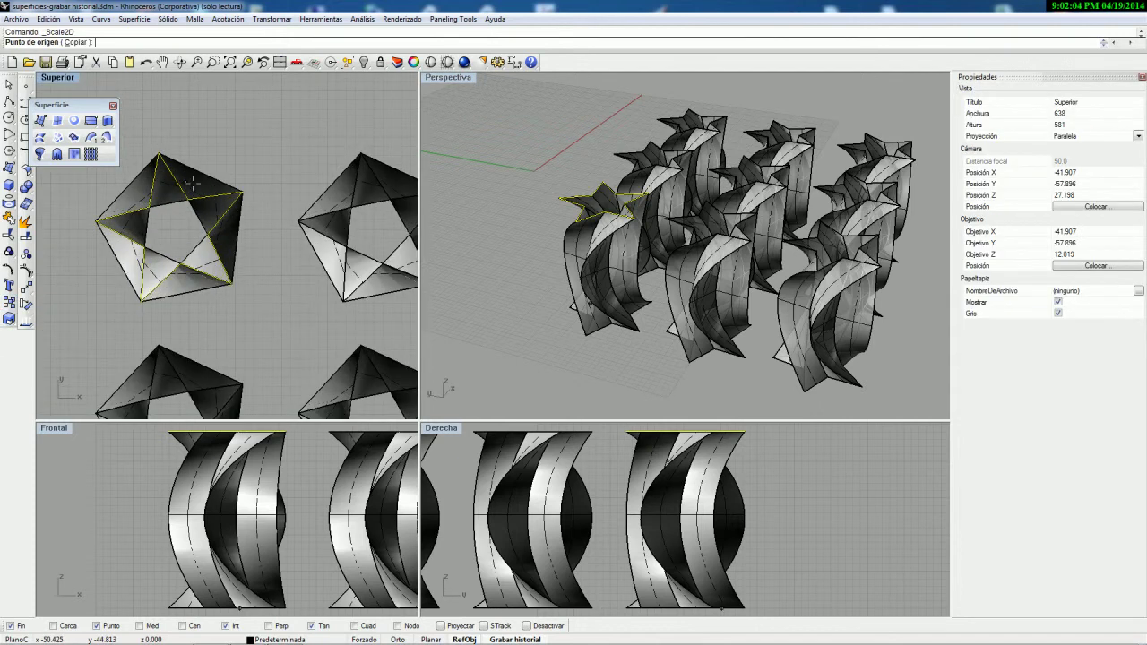
left_click(242, 191)
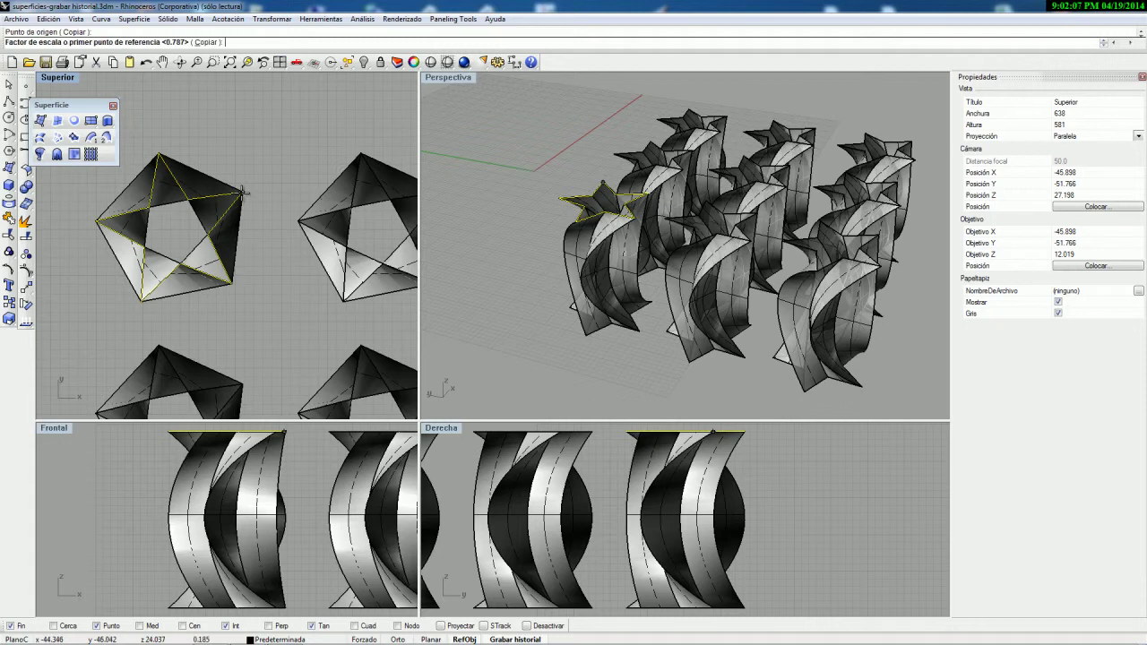
left_click(95, 219)
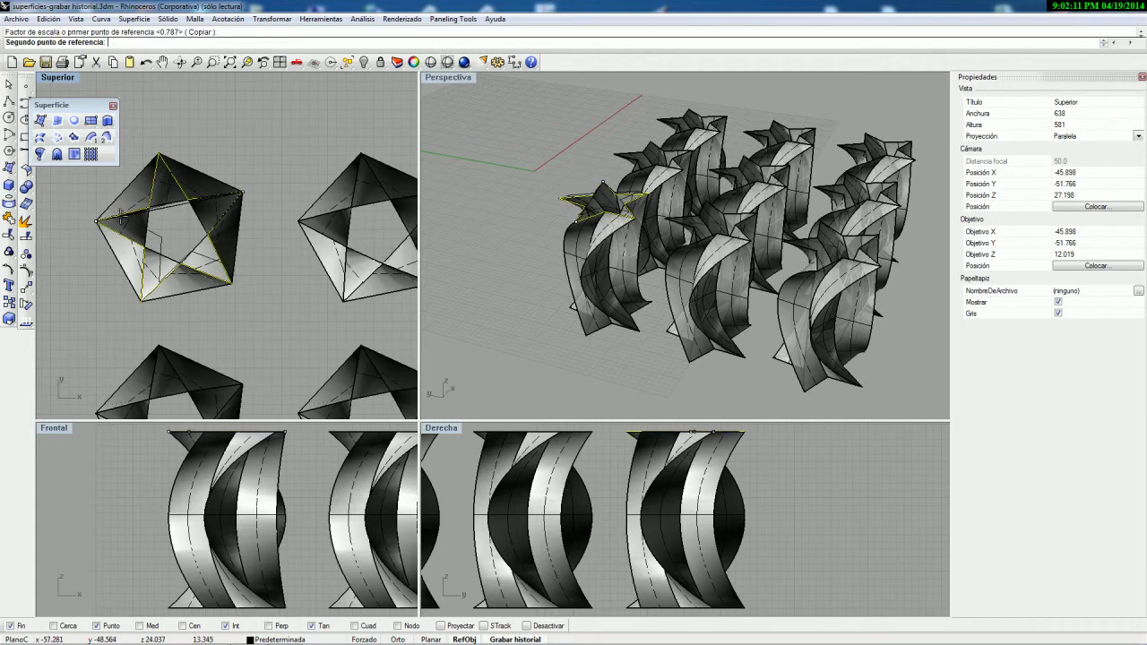
left_click(148, 217)
right_click_drag(741, 226, 736, 215)
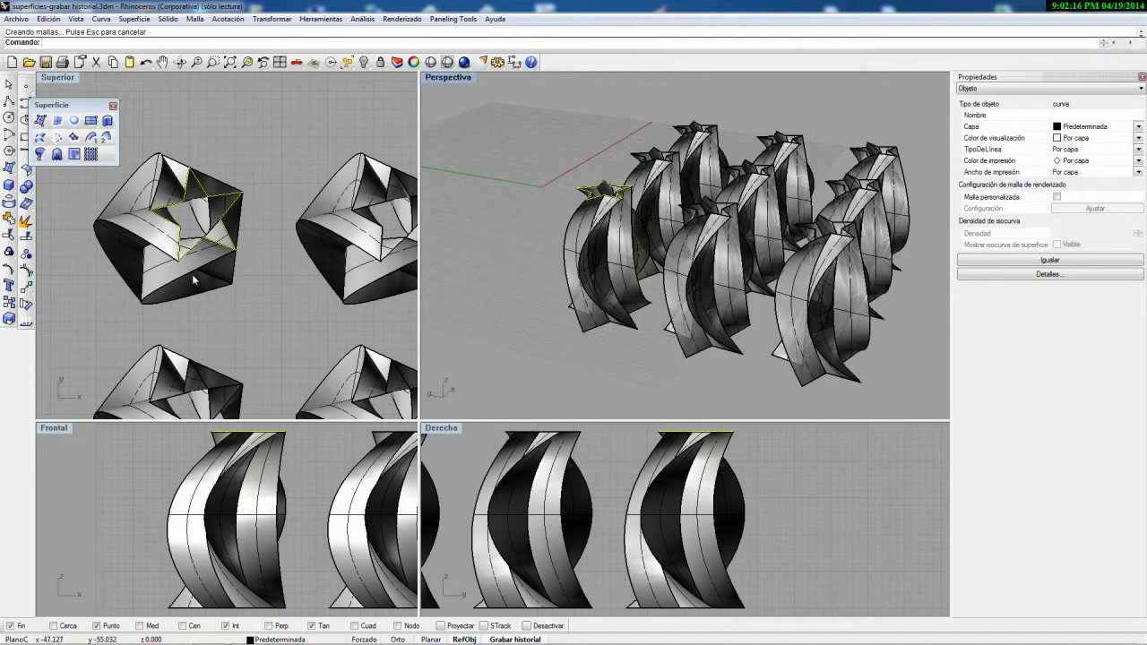
Step: Enlarge the original tower's middle star curve in 2D from its tip farthest in negative X, using an opposite tip as reference
left_click(627, 272)
left_click(660, 296)
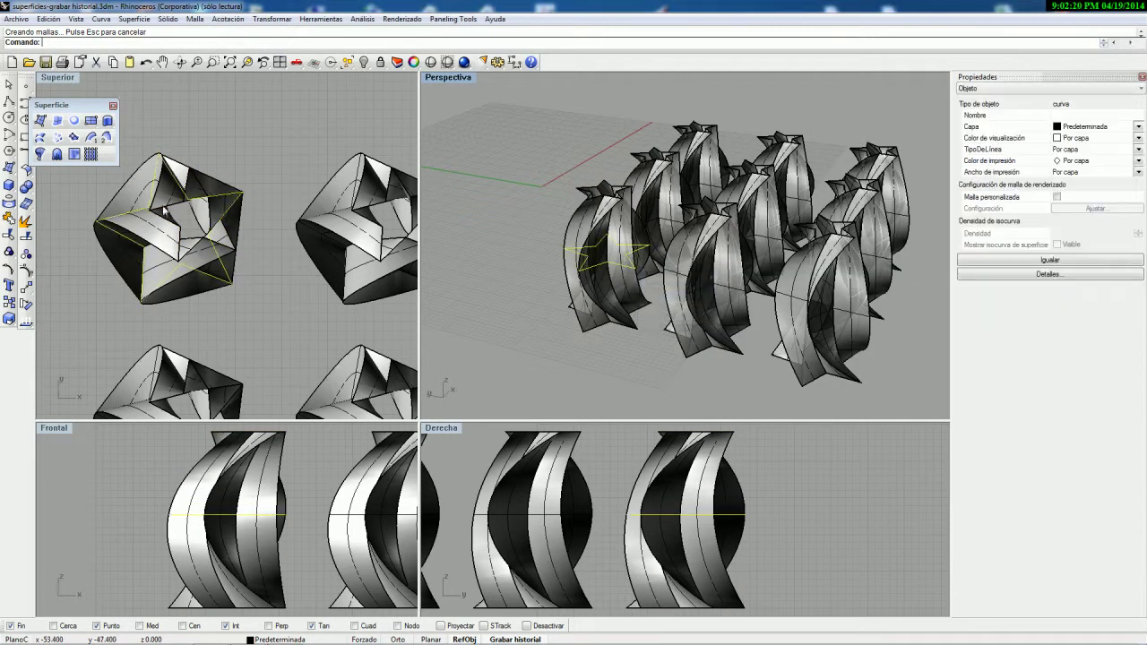
left_click(9, 303)
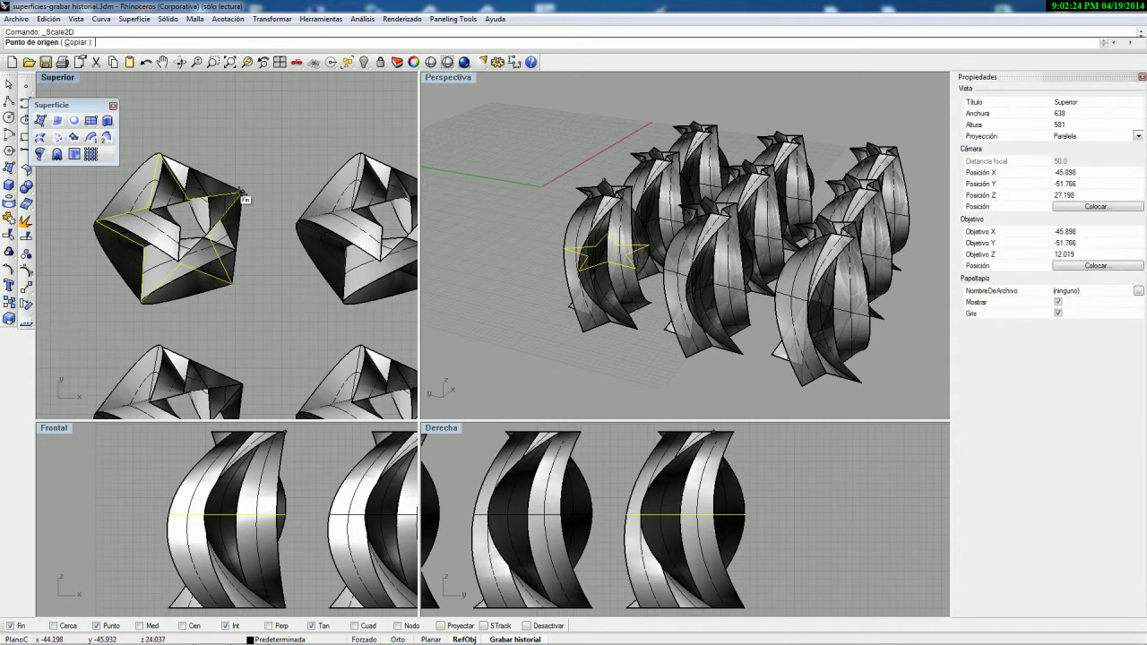
left_click(94, 220)
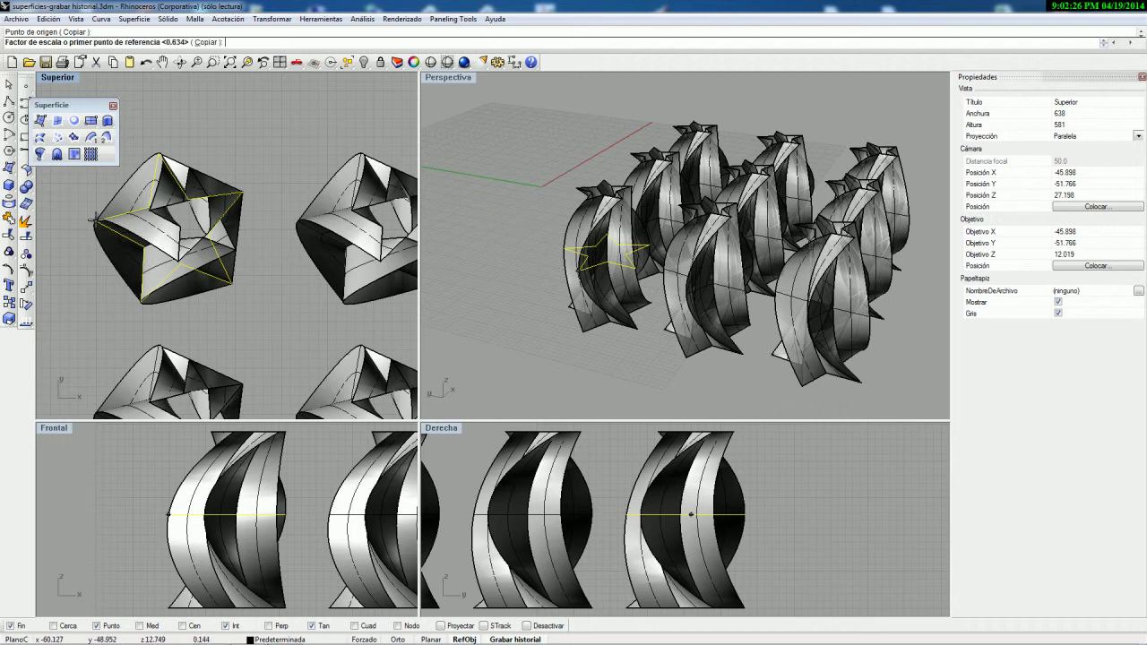
left_click(232, 283)
left_click(278, 283)
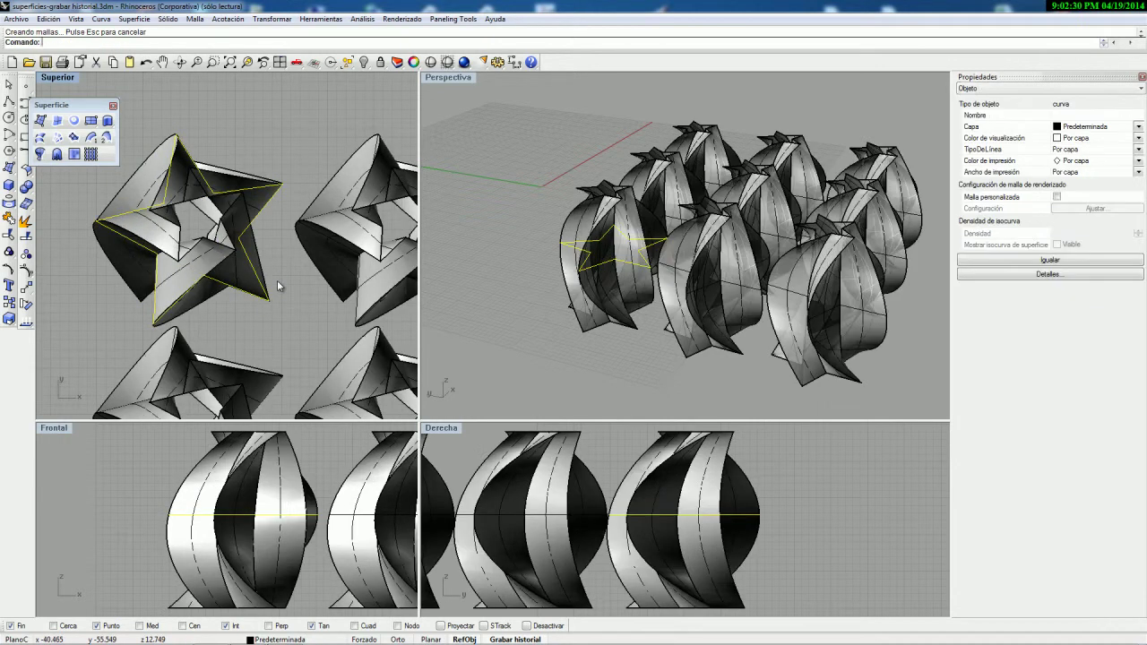
right_click_drag(535, 216, 599, 244)
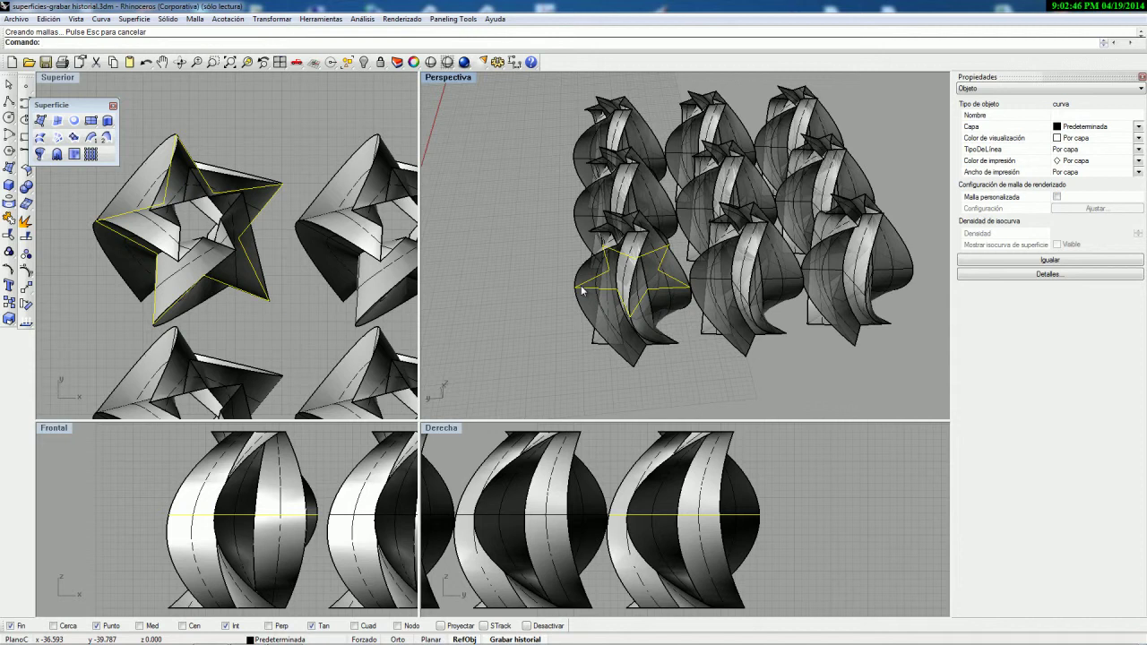
Step: Disable the Siempre grabar historial option and enable Bloquear descendientes in the history settings
key("Escape")
left_click(515, 640)
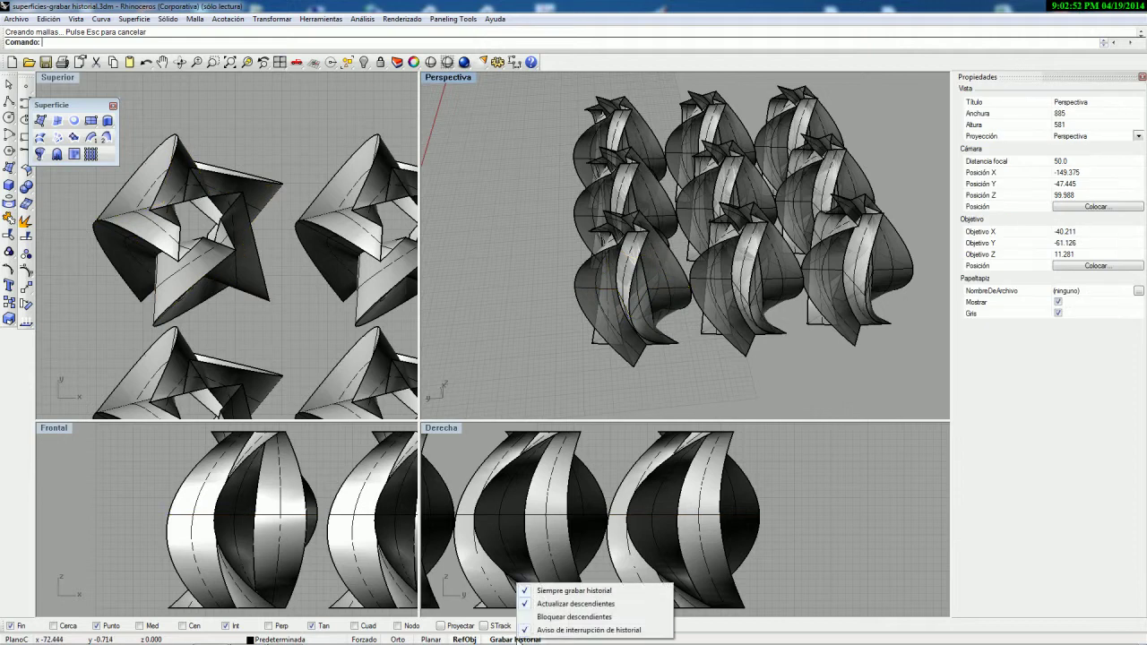
left_click(529, 591)
right_click(526, 638)
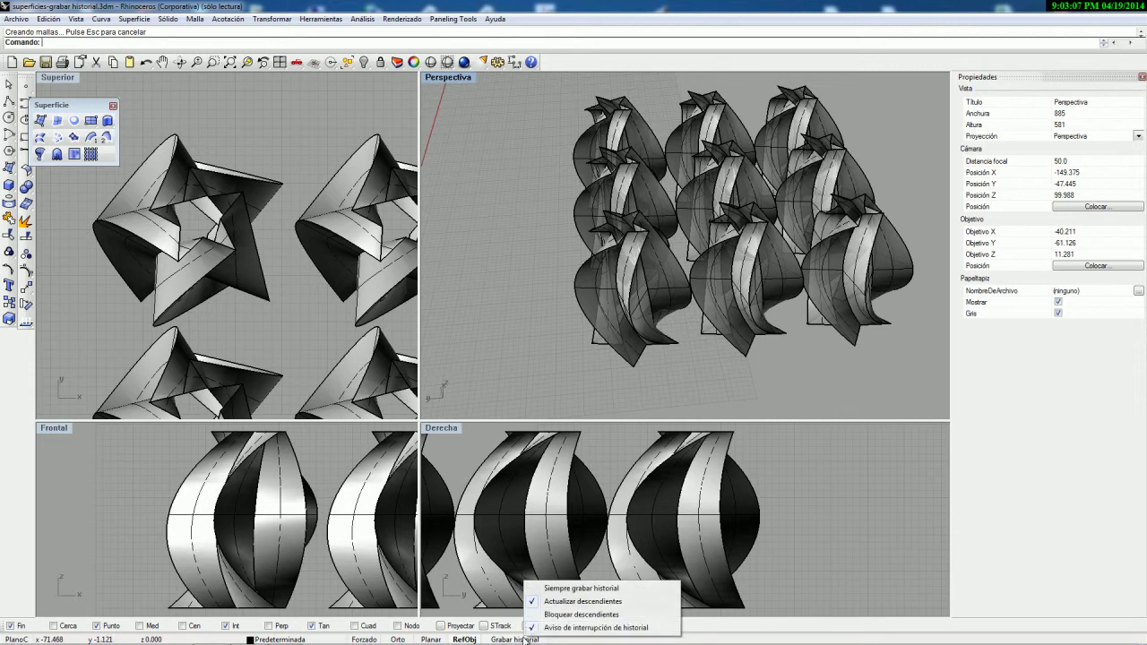
left_click(543, 615)
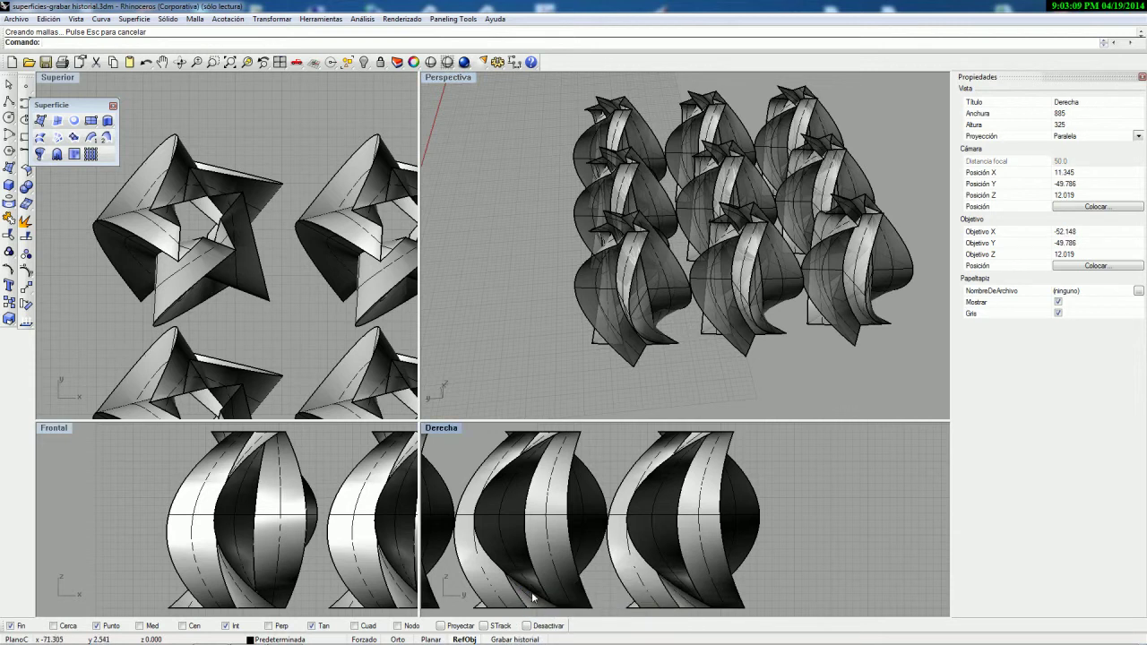
Step: Test selecting the original tower's three star curves with its descendants locked, and clear the selection
scroll(343, 289, "down", 2)
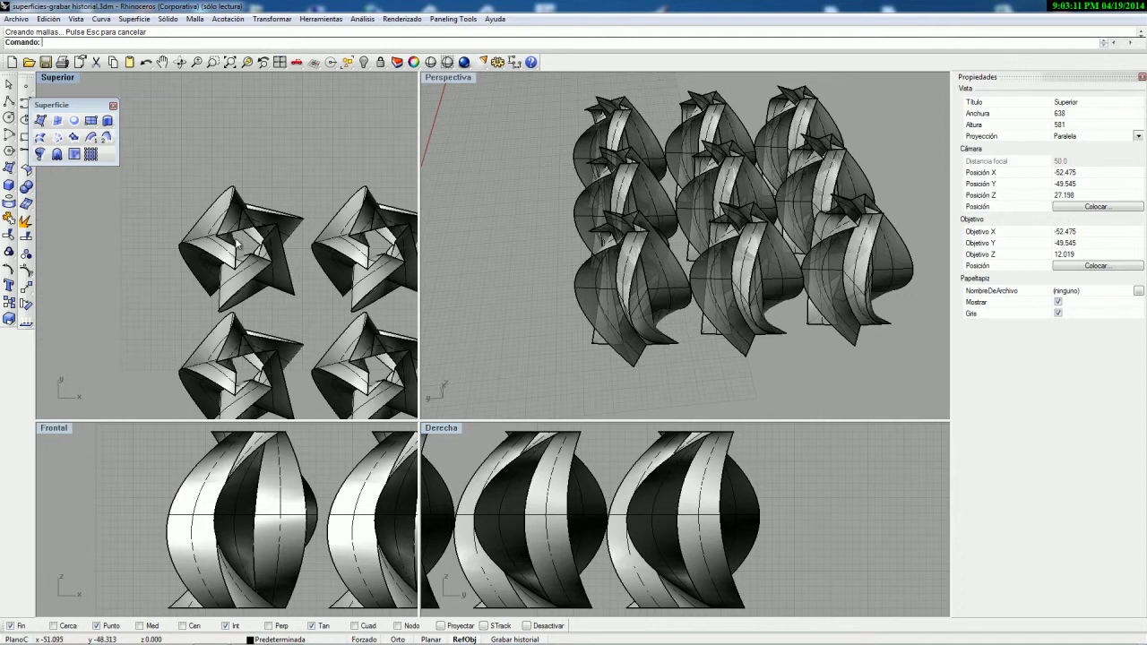
scroll(255, 251, "down", 3)
left_click(257, 254)
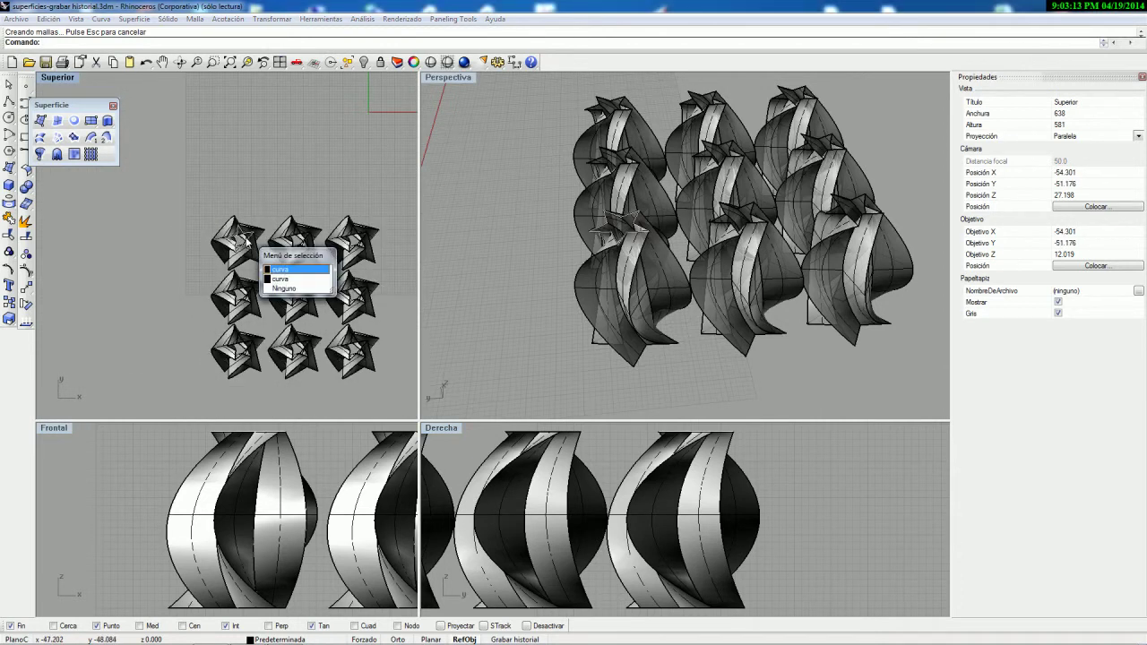
left_click(283, 269)
scroll(252, 240, "up", 2)
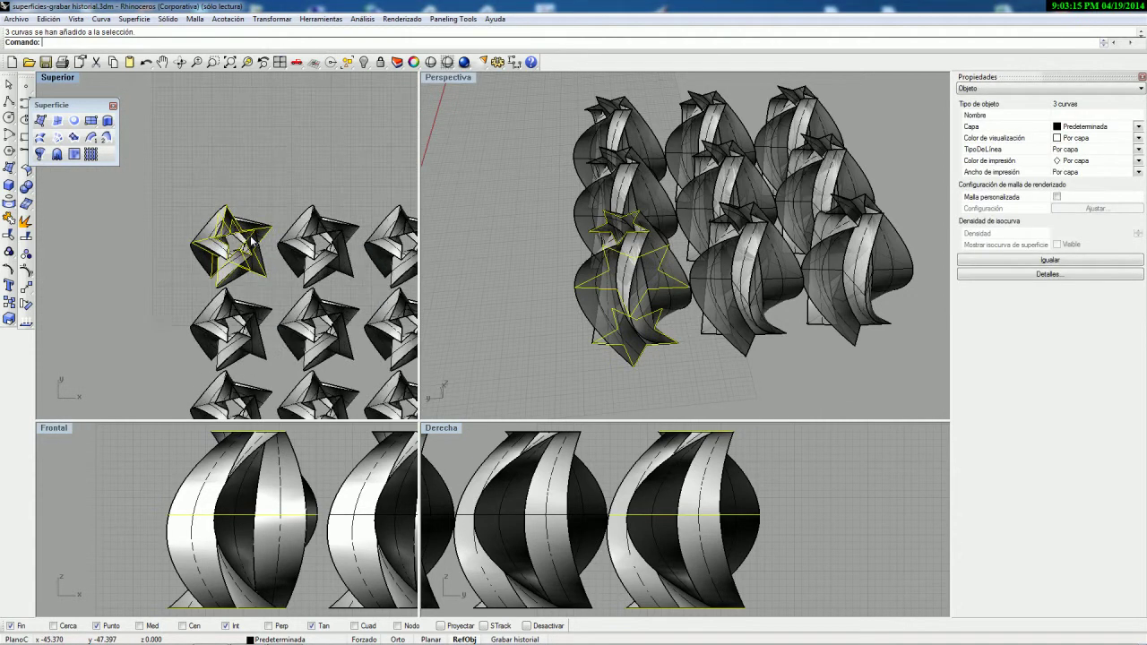
right_click_drag(233, 240, 242, 227)
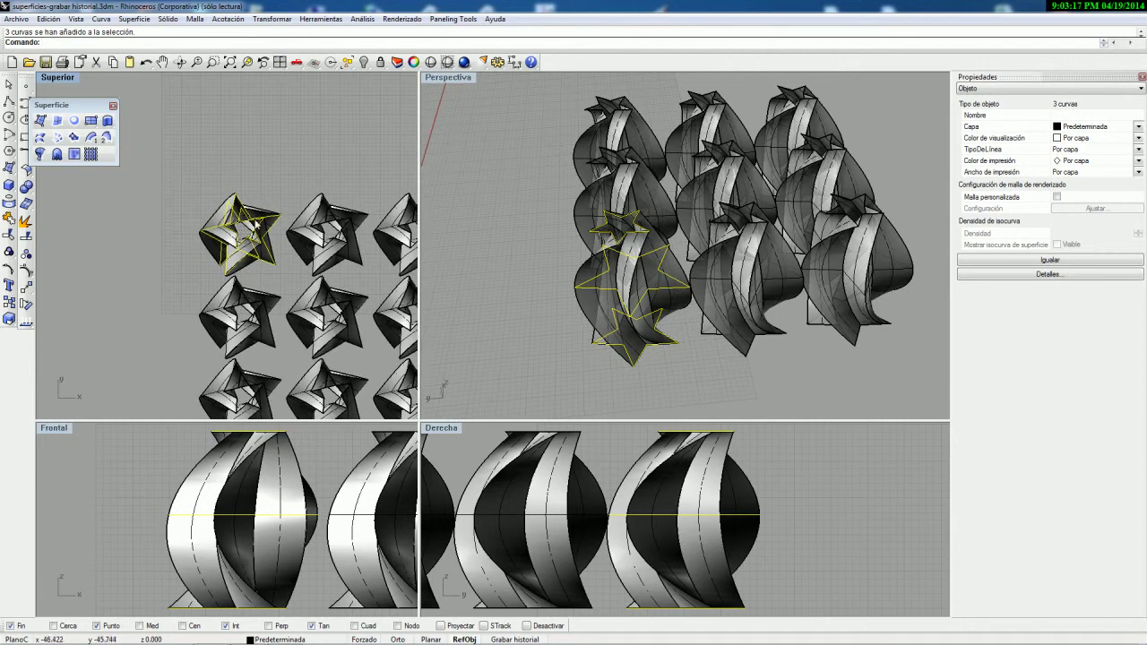
key("Escape")
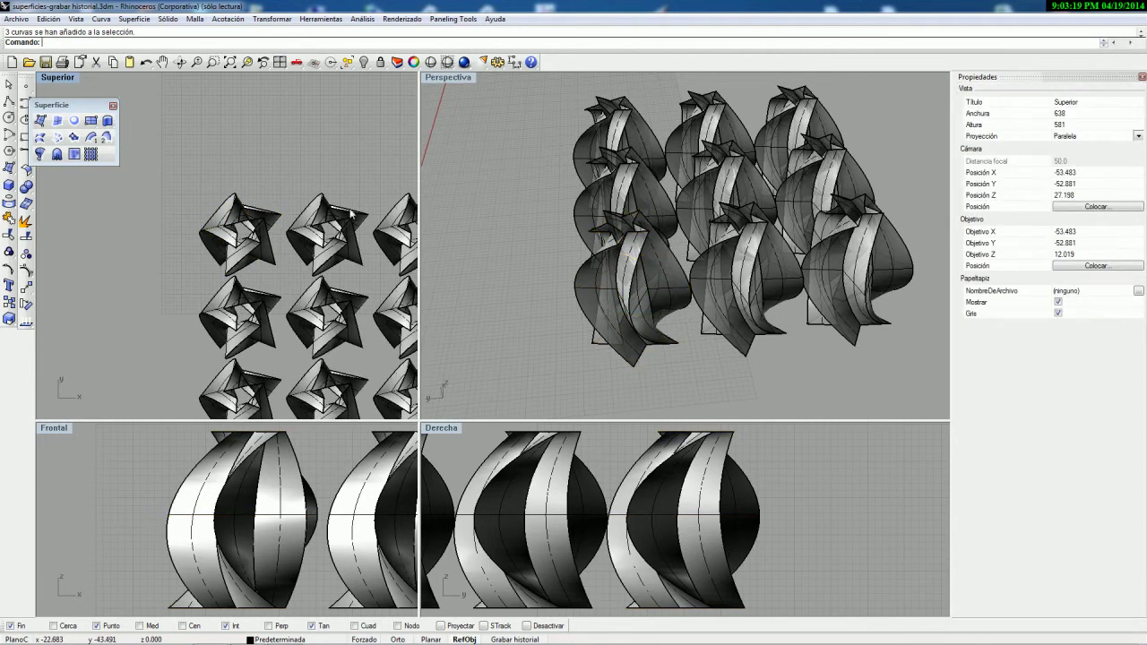
Step: Select all three star curves of the original tower together in the Superior view
scroll(304, 226, "down", 3)
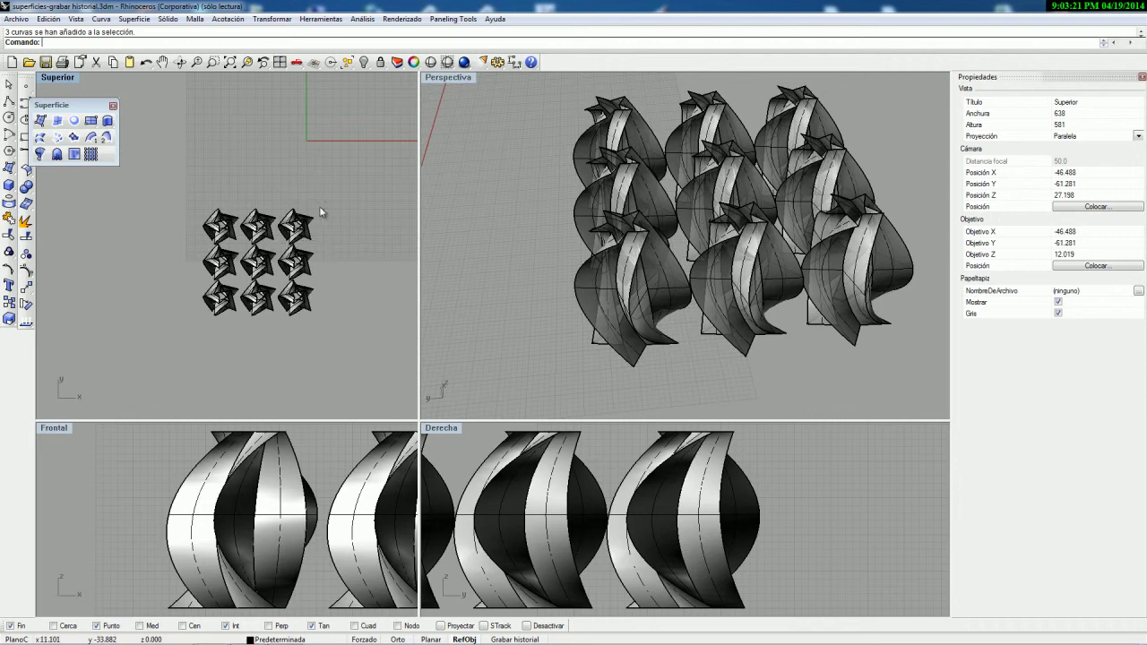
left_click(209, 235)
scroll(208, 252, "up", 6)
left_click(213, 122)
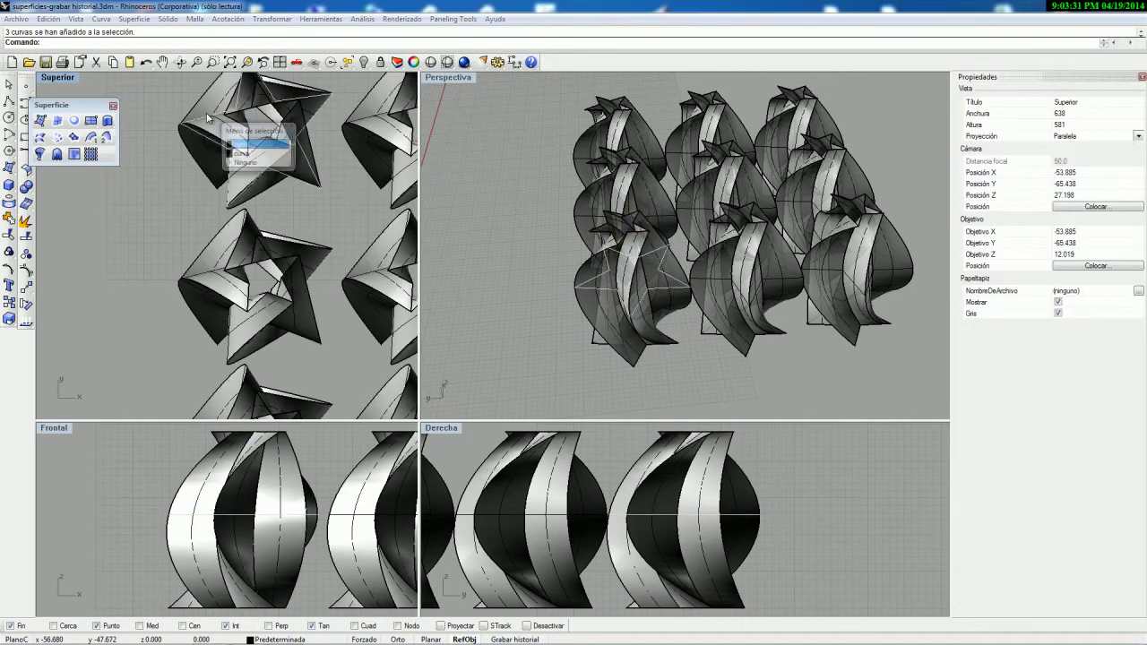
left_click(198, 111)
right_click_drag(232, 82, 245, 142)
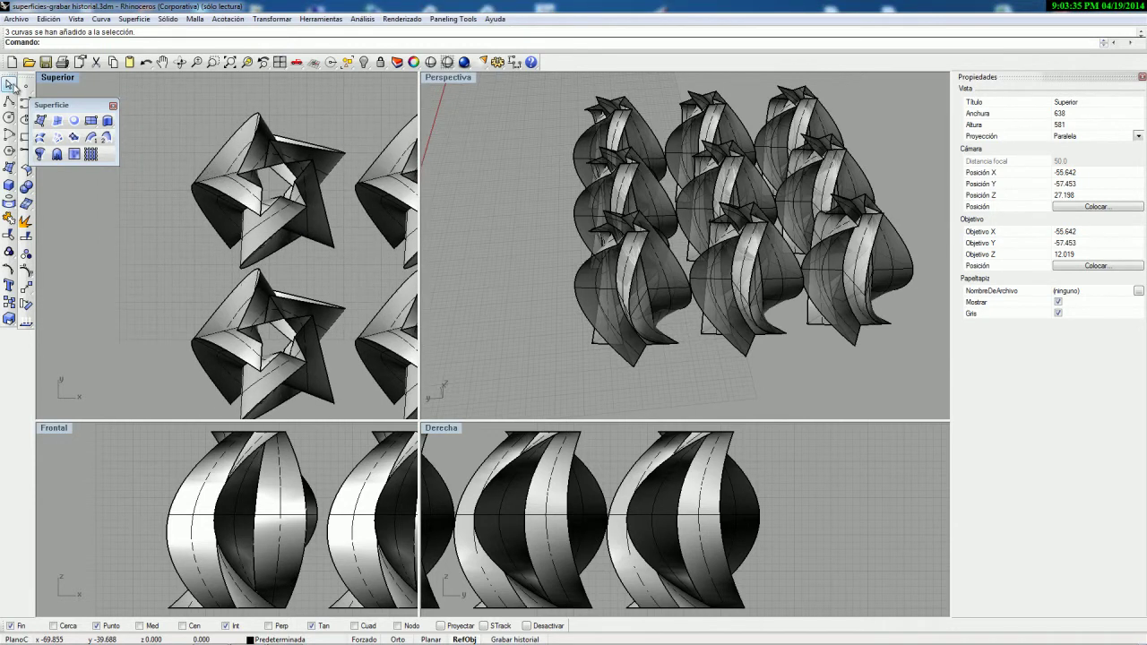
left_click_drag(164, 98, 352, 272)
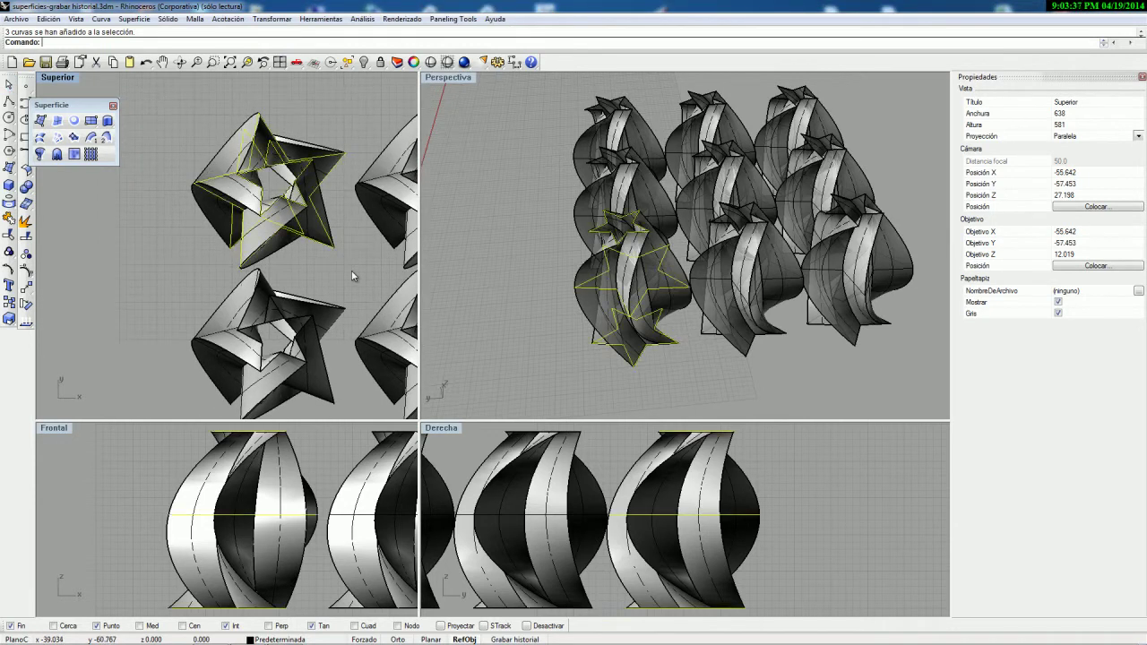
Step: Move the original tower's three selected star curves in negative X in the Superior view
left_click(27, 272)
left_click(228, 258)
left_click(129, 259)
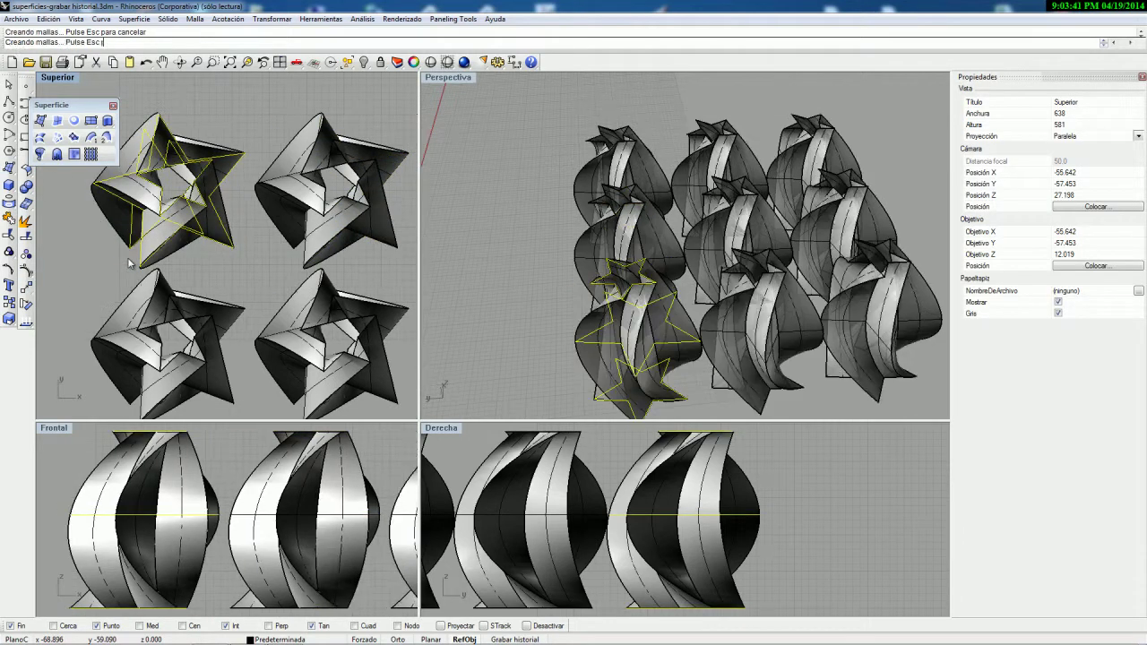
Step: Move the original tower's three star curves in positive Y in the Superior view
scroll(256, 250, "down", 3)
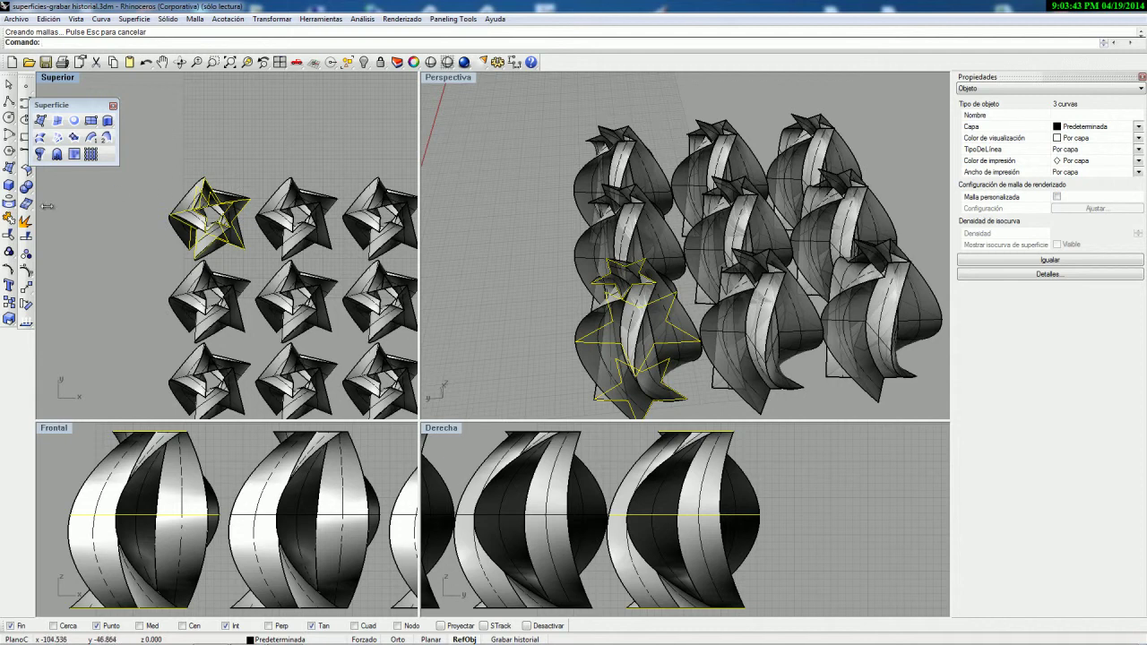
left_click(31, 292)
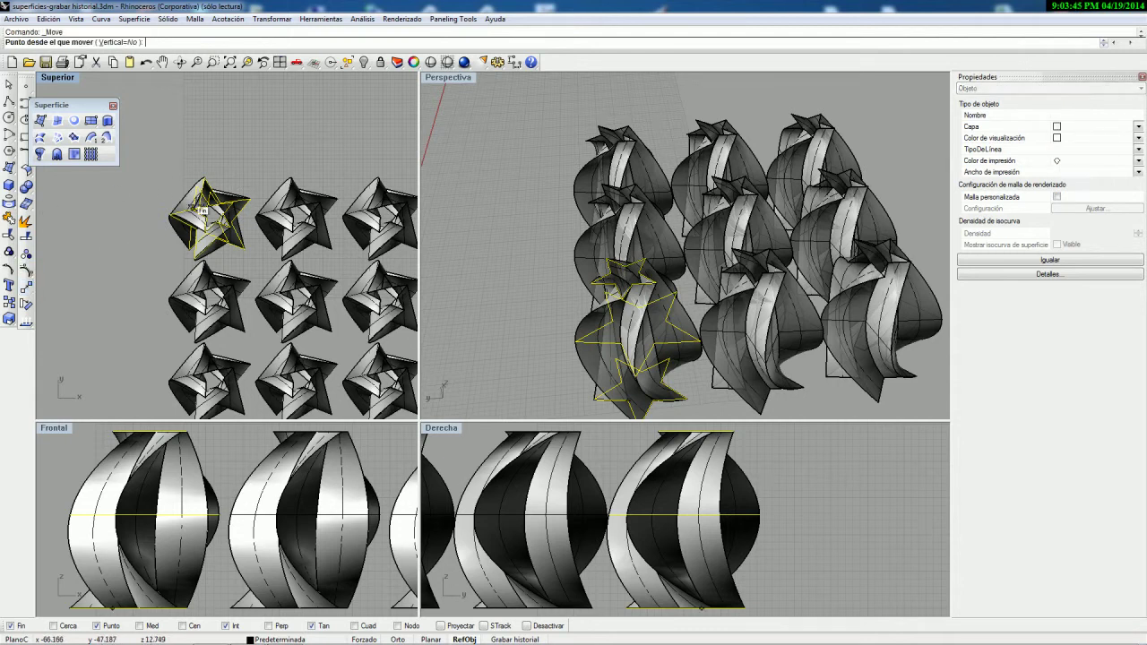
left_click(249, 186)
left_click(248, 106)
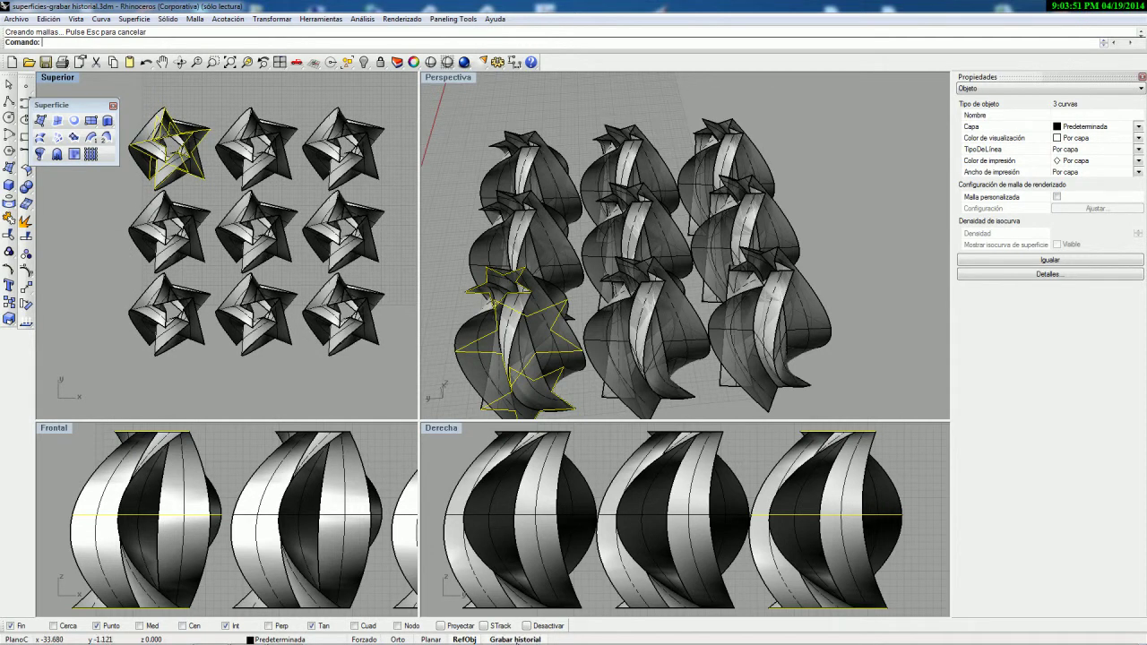
Step: Review the Grabar historial options and clear the star curve selection
right_click(518, 639)
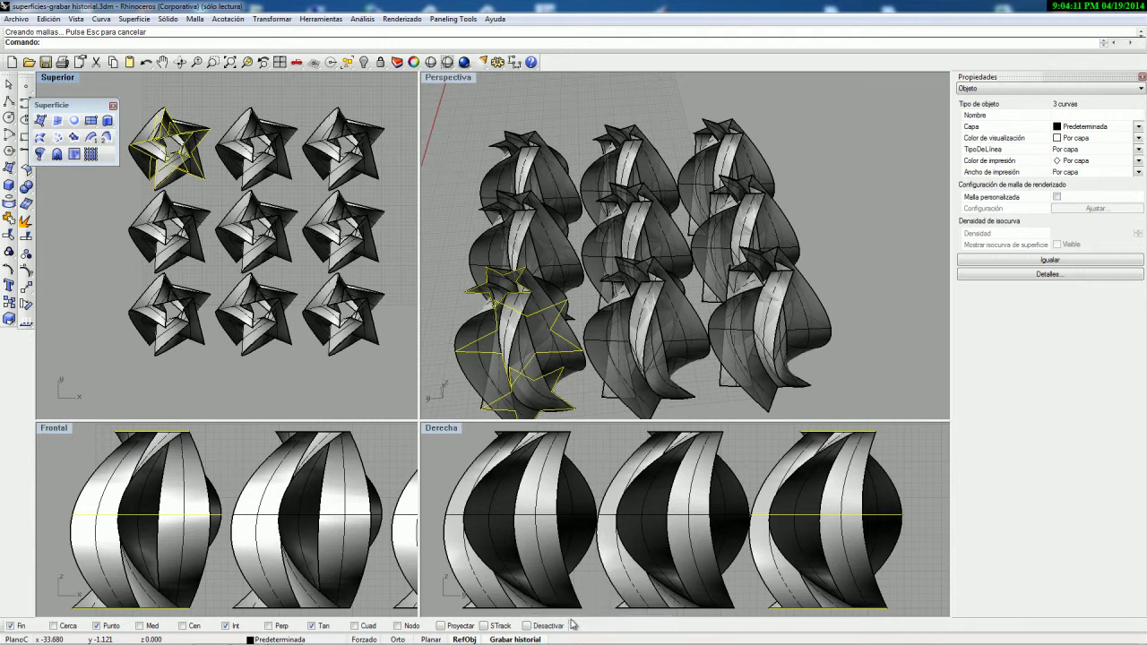
left_click(576, 621)
left_click(395, 228)
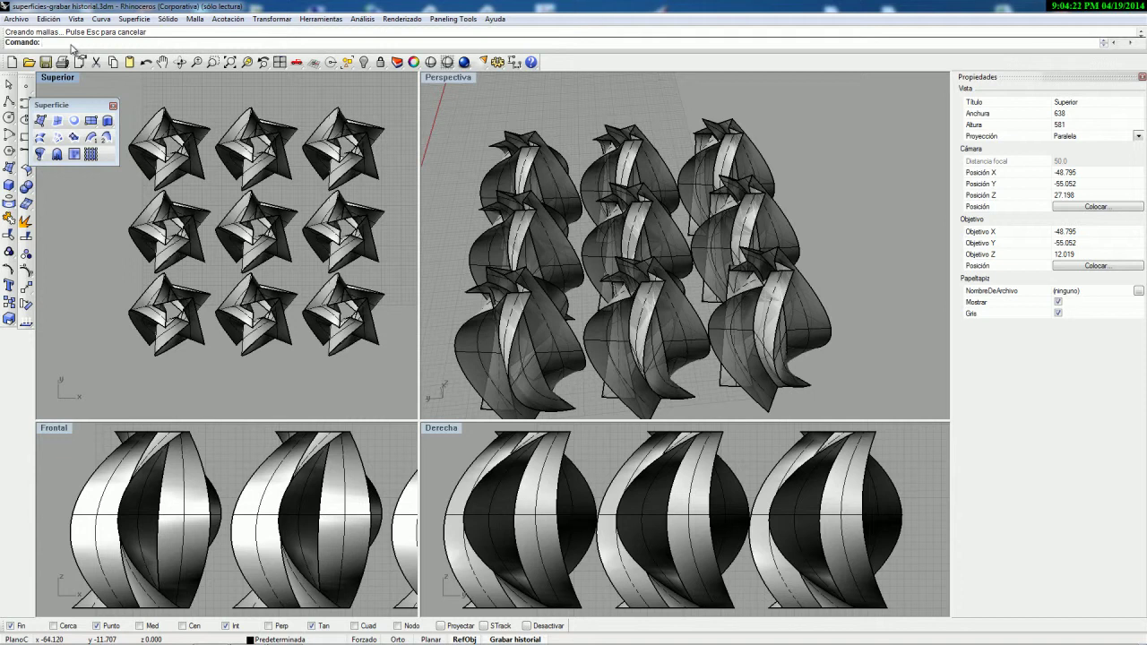
Step: Select every object that carries history with the SelObjetosConHistorial command
type("el")
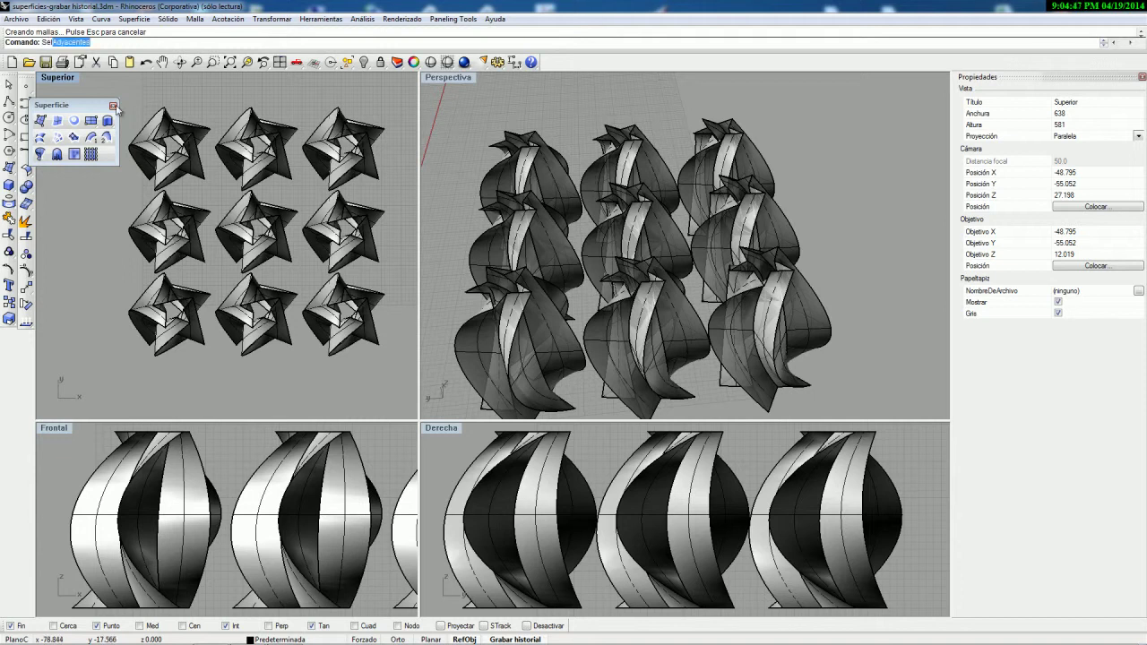
type("O")
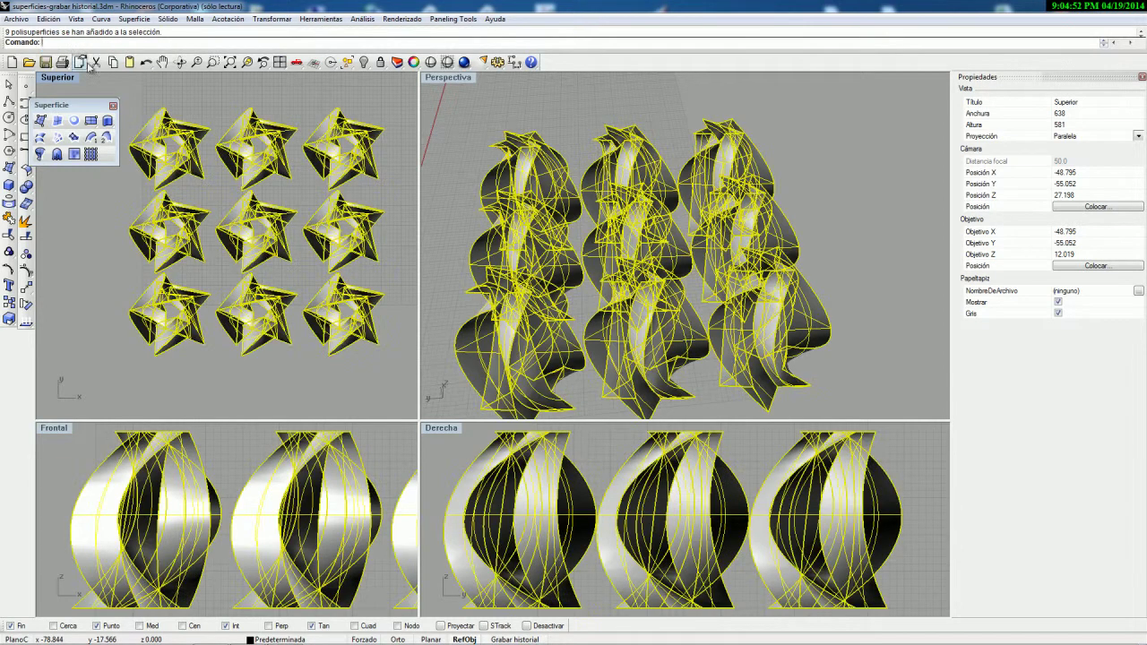
key("Return")
scroll(302, 164, "down", 5)
scroll(309, 170, "up", 8)
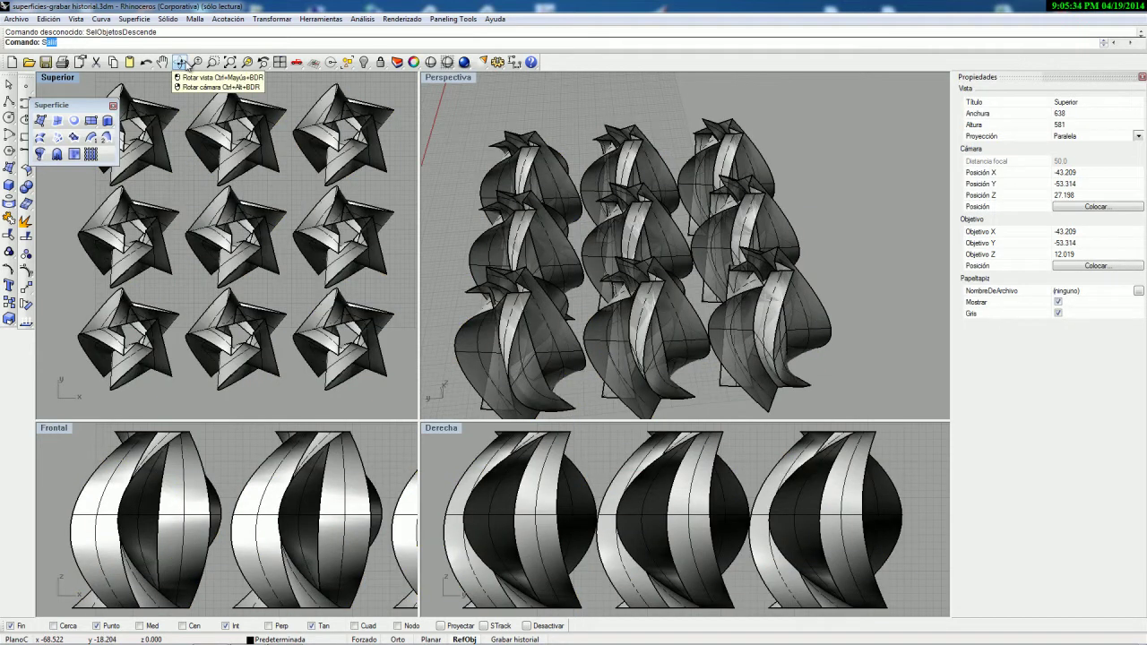
Step: Run SelDescendientes and pick the two copies in the original tower's X row as the ancestor objects
type("e")
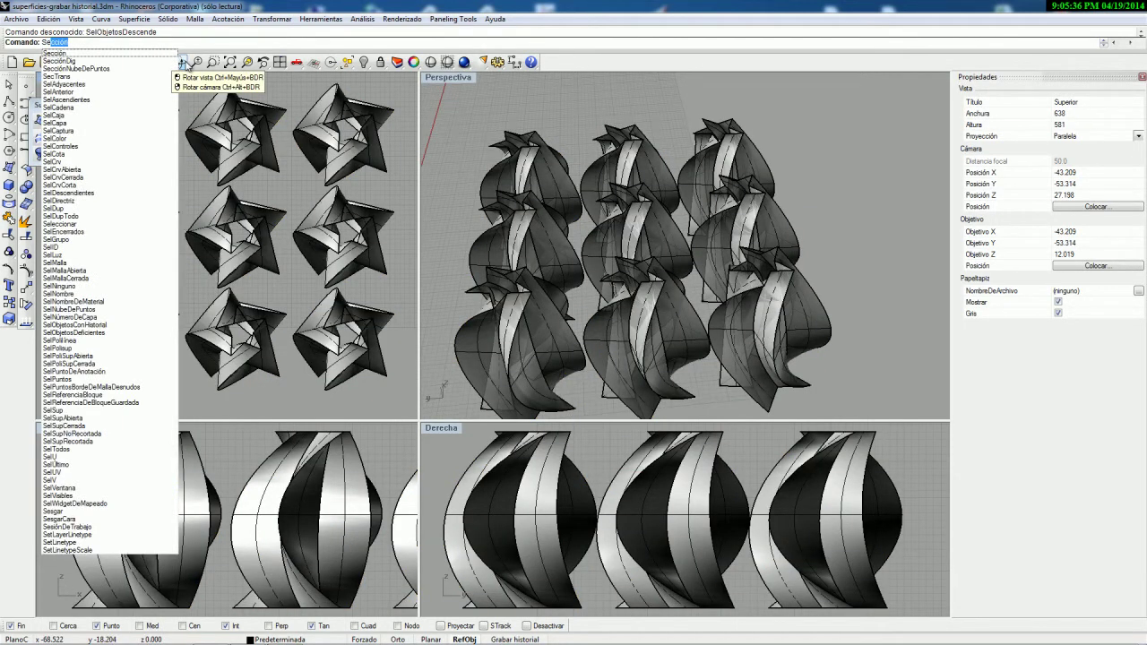
type("lD")
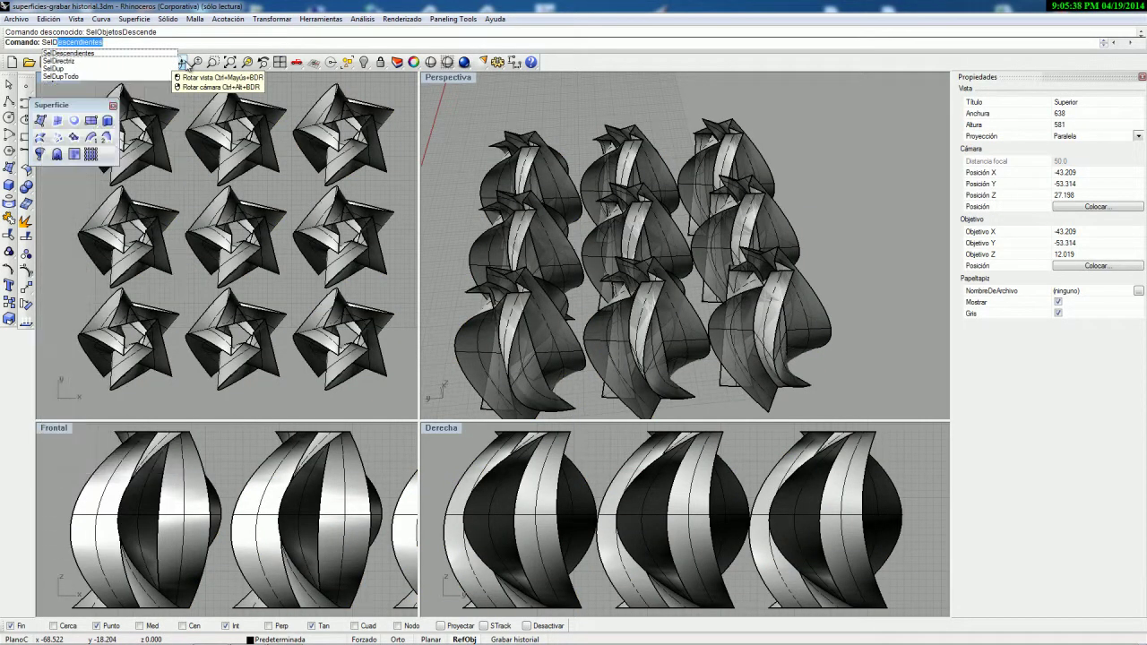
left_click(91, 53)
left_click(275, 141)
left_click(334, 139)
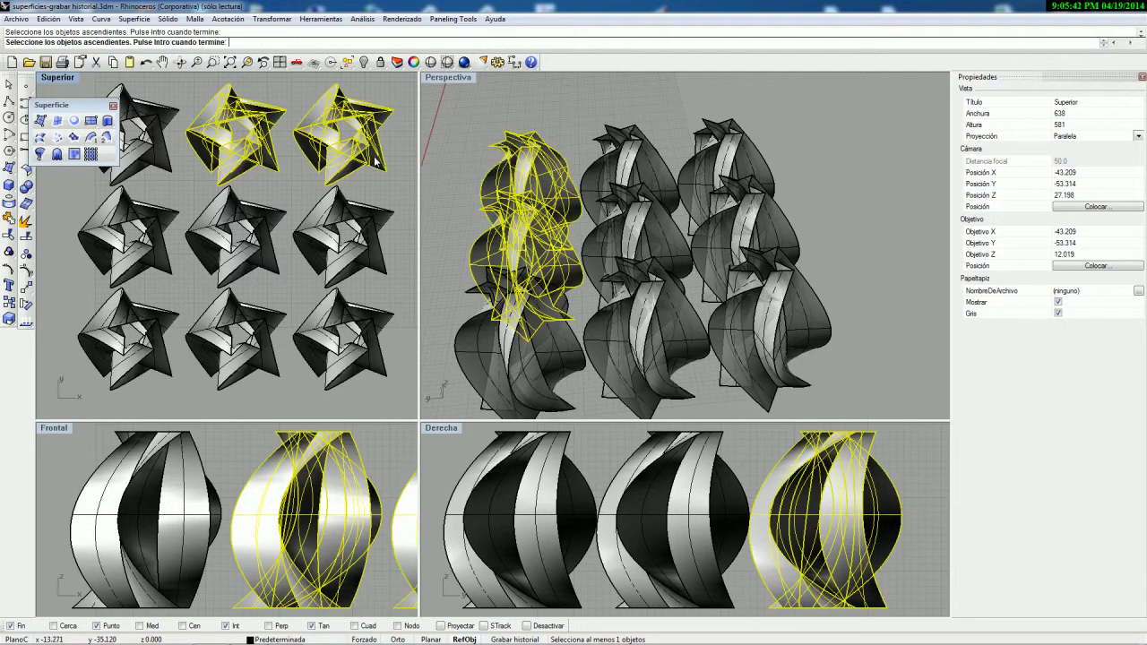
scroll(373, 165, "down", 1)
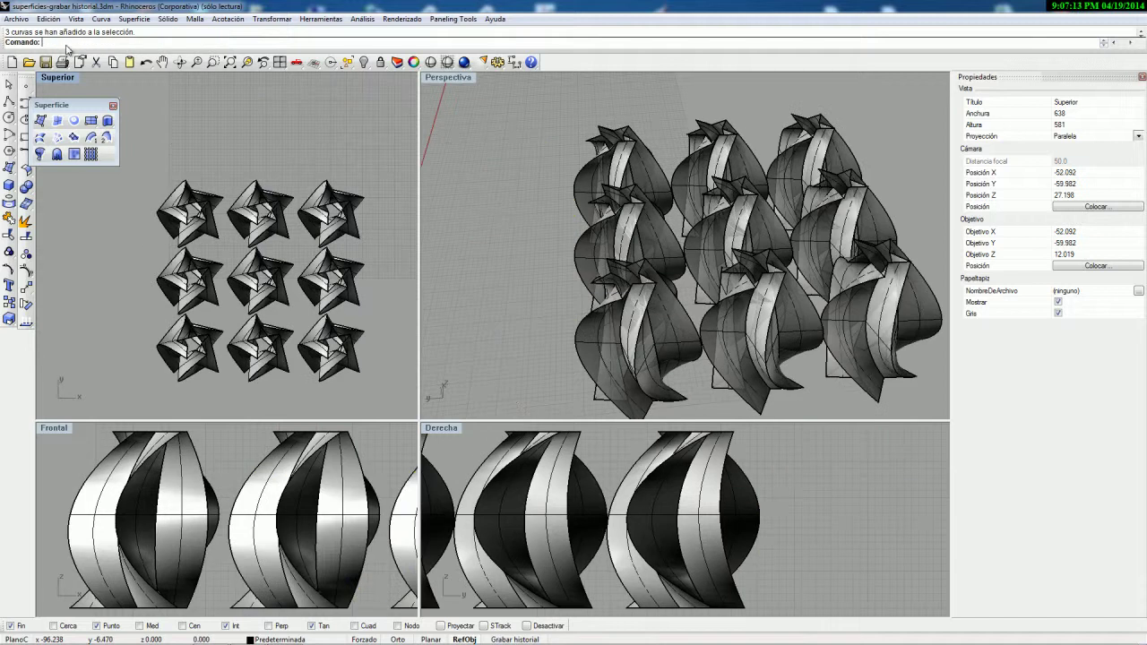
Step: Use SelAscendientes on the six towers in the second and third columns to select their ancestor, and clear the selection
type("elAsc")
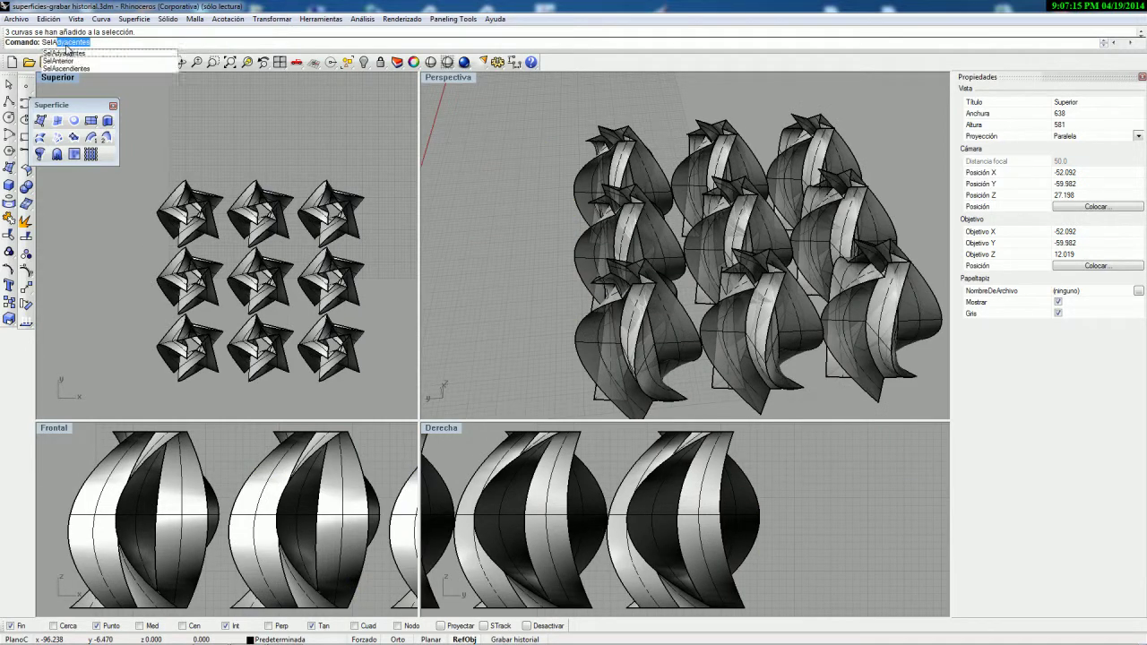
right_click(71, 44)
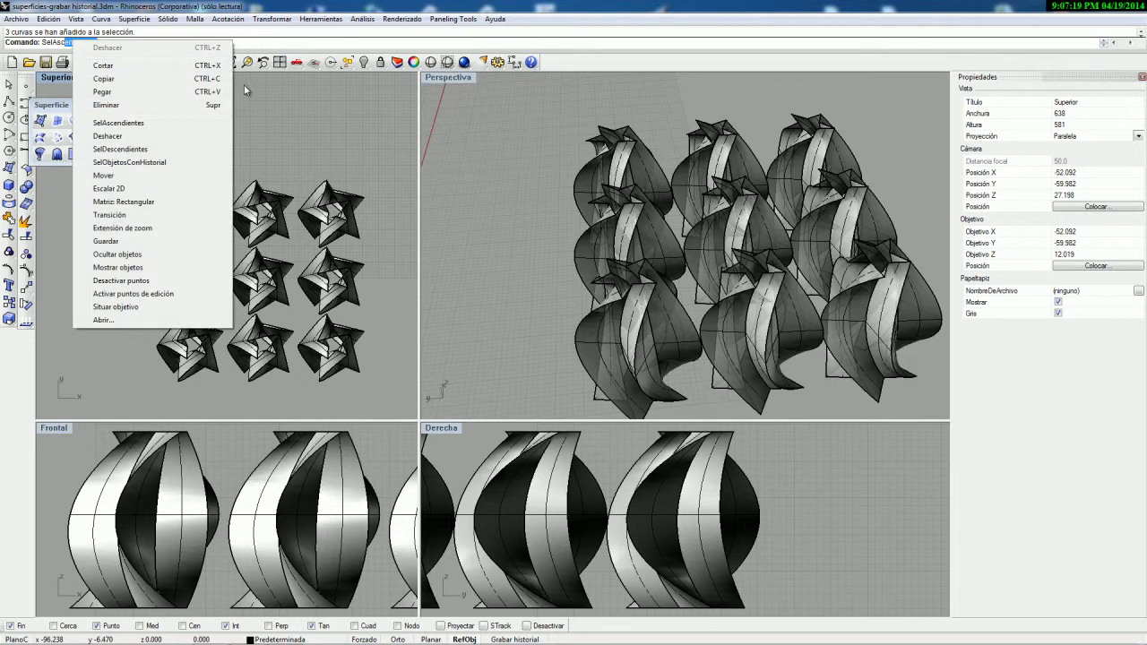
key("Return")
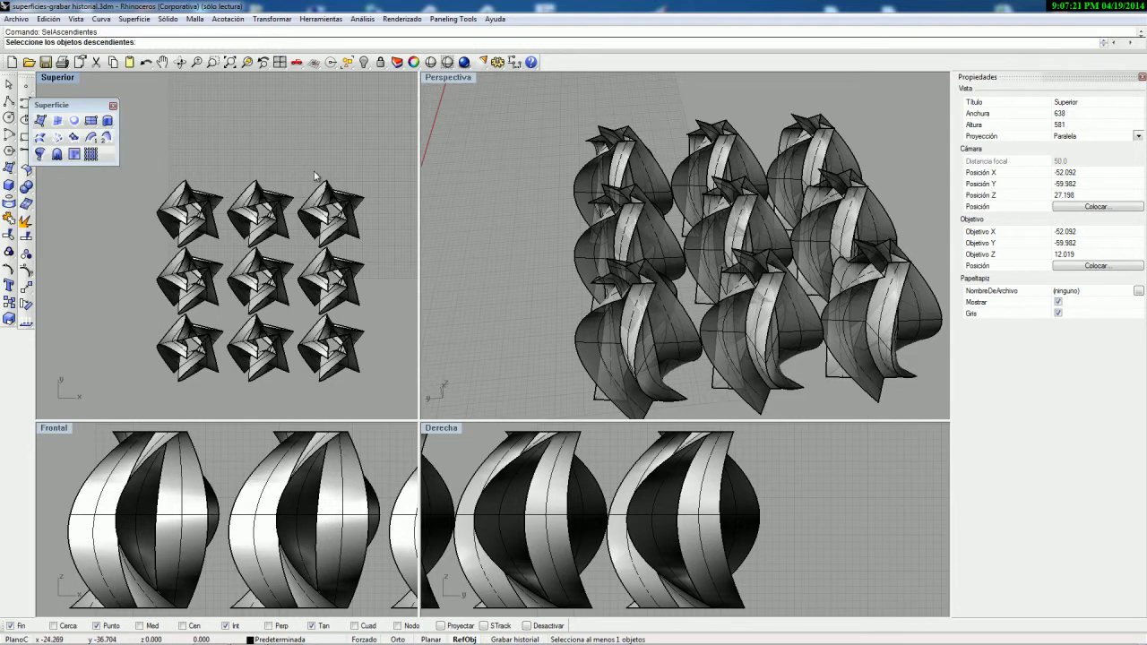
left_click(240, 376)
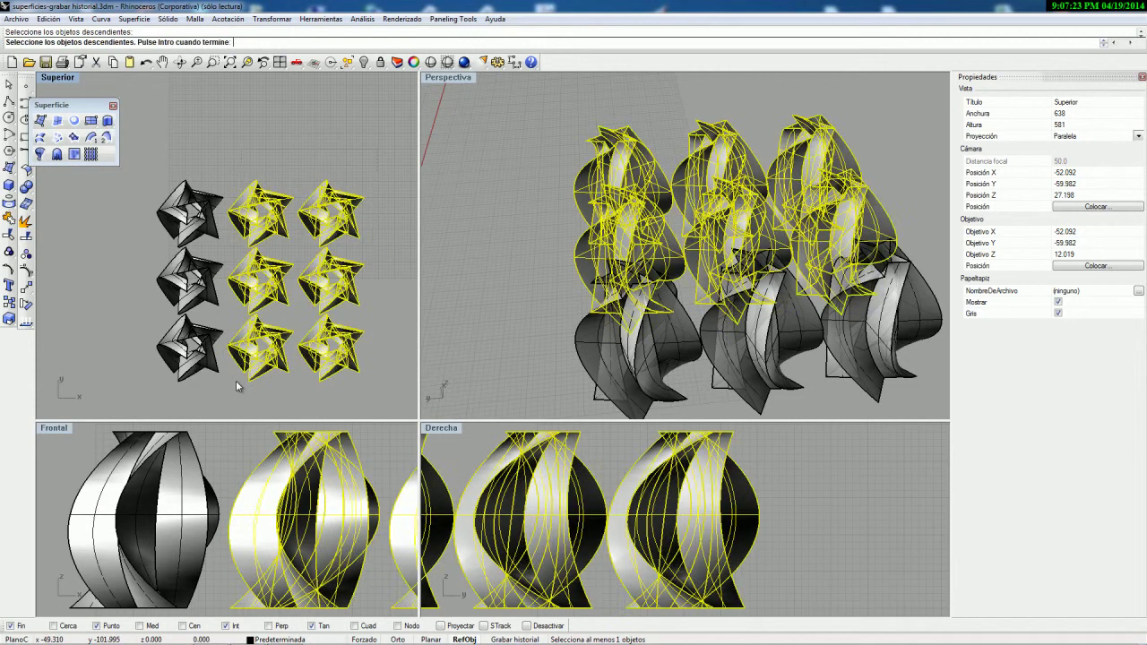
key("Return")
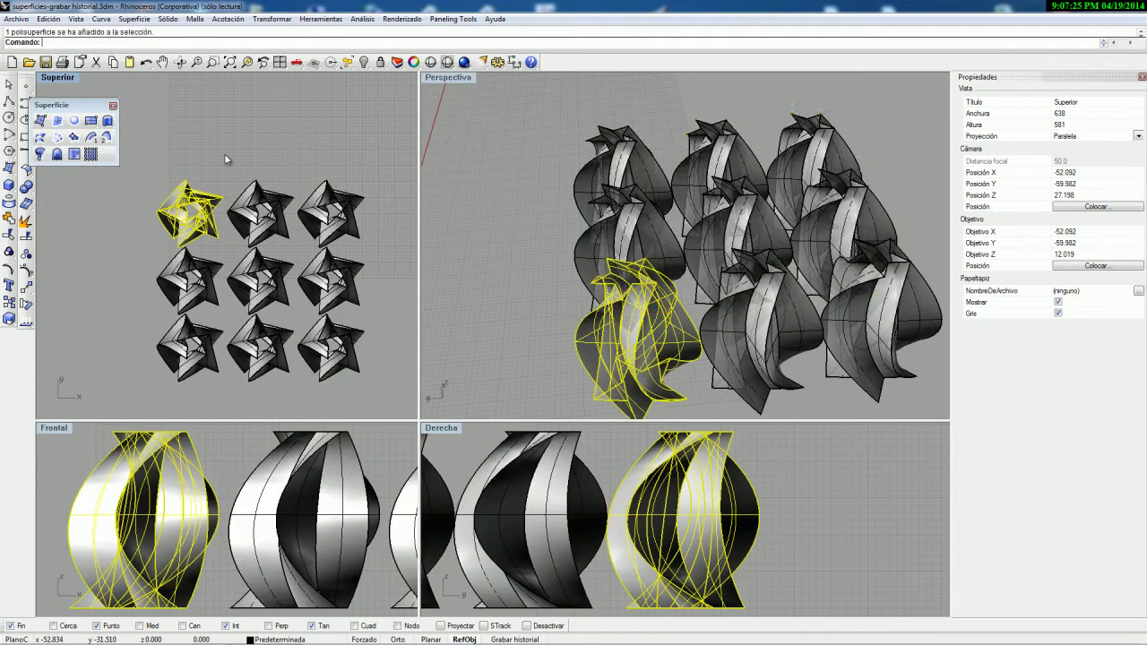
right_click_drag(616, 352, 559, 253)
right_click_drag(583, 273, 620, 292)
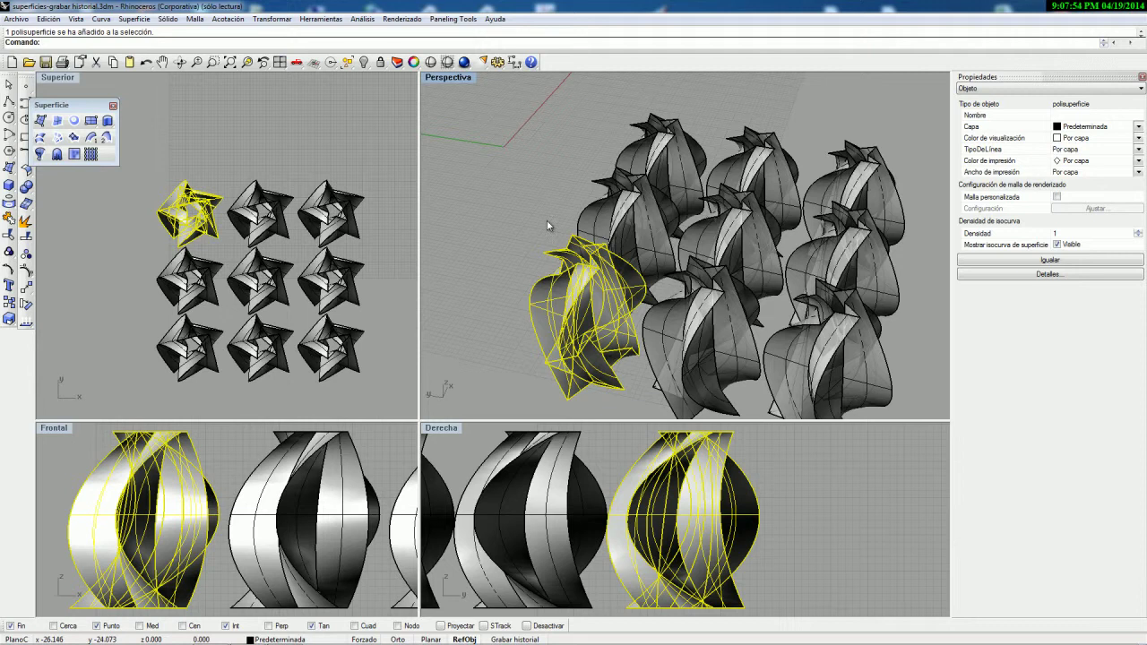
left_click(236, 179)
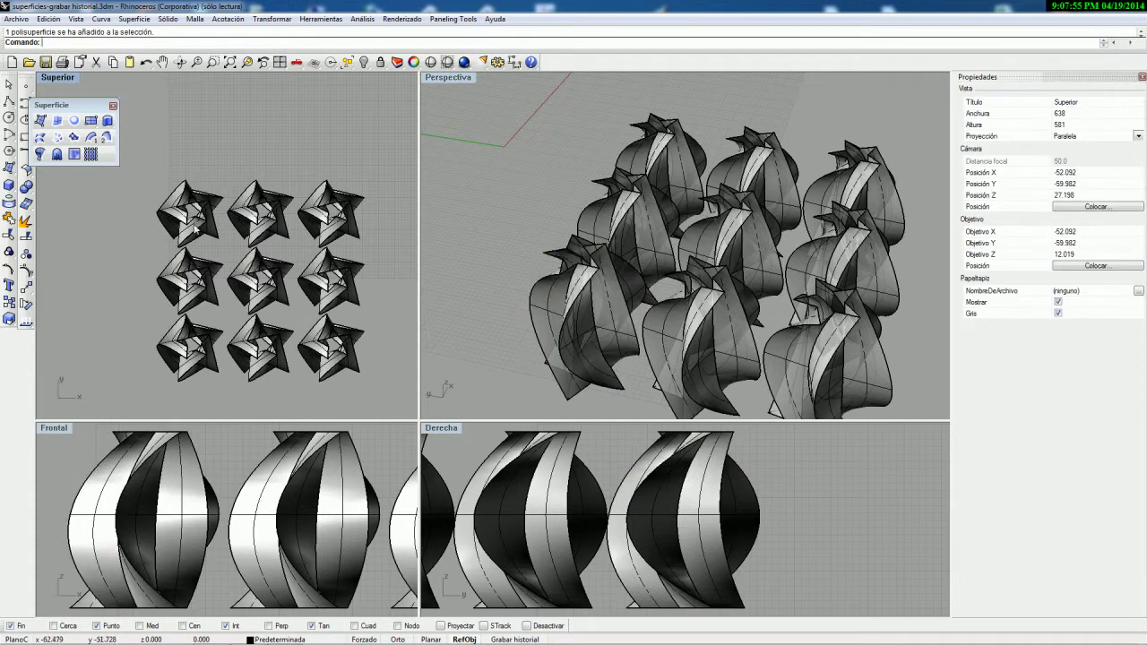
Step: Join all nine towers together with the original's three star curves using Unir, and clear the selection
left_click(554, 318)
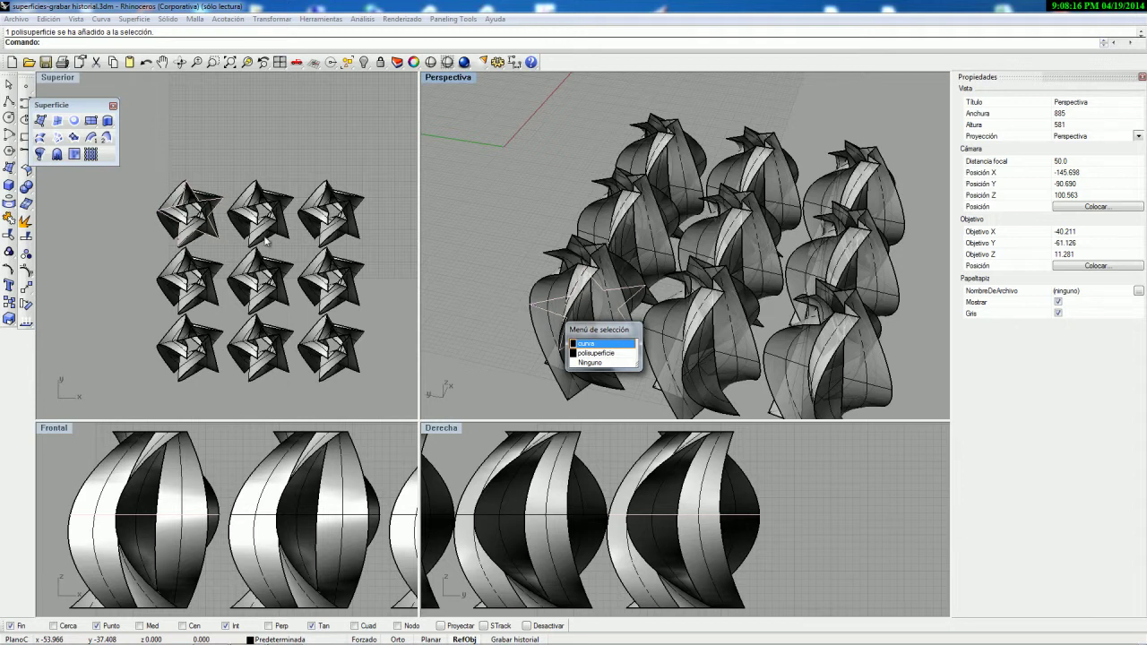
left_click(164, 215)
left_click_drag(158, 237, 158, 238)
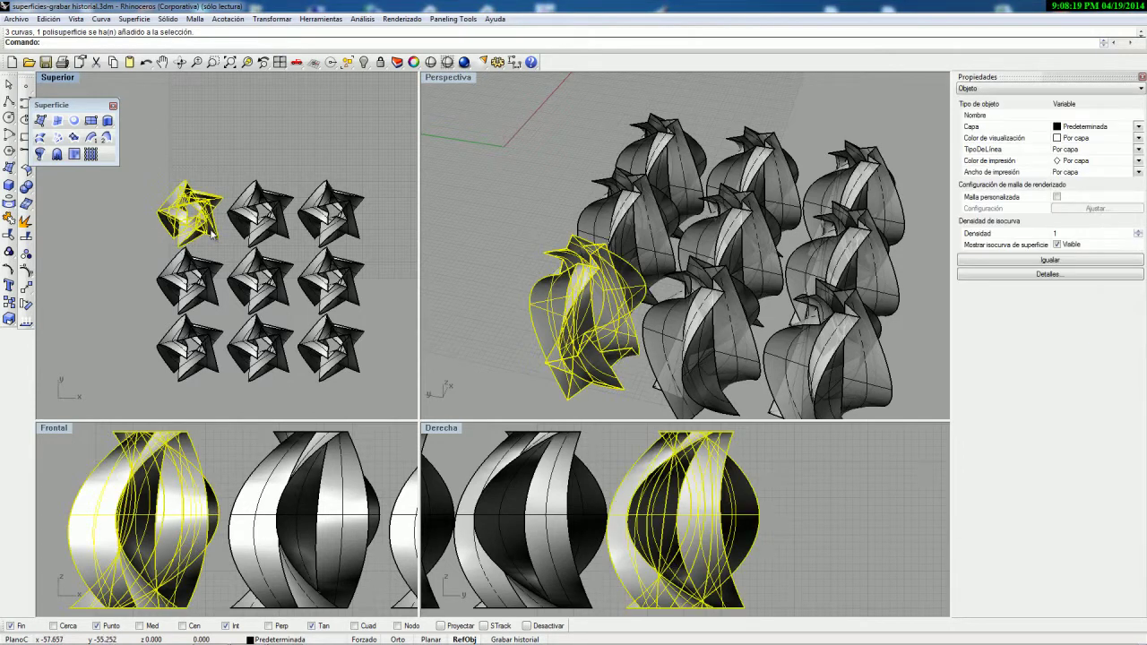
left_click_drag(380, 393, 122, 210)
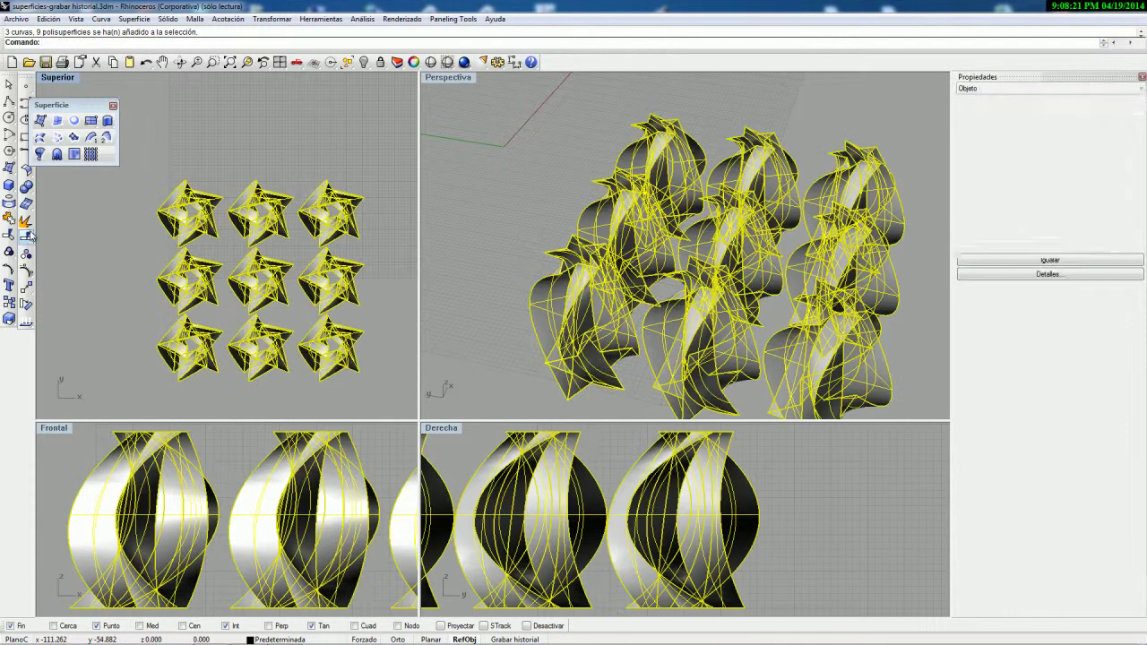
left_click(9, 219)
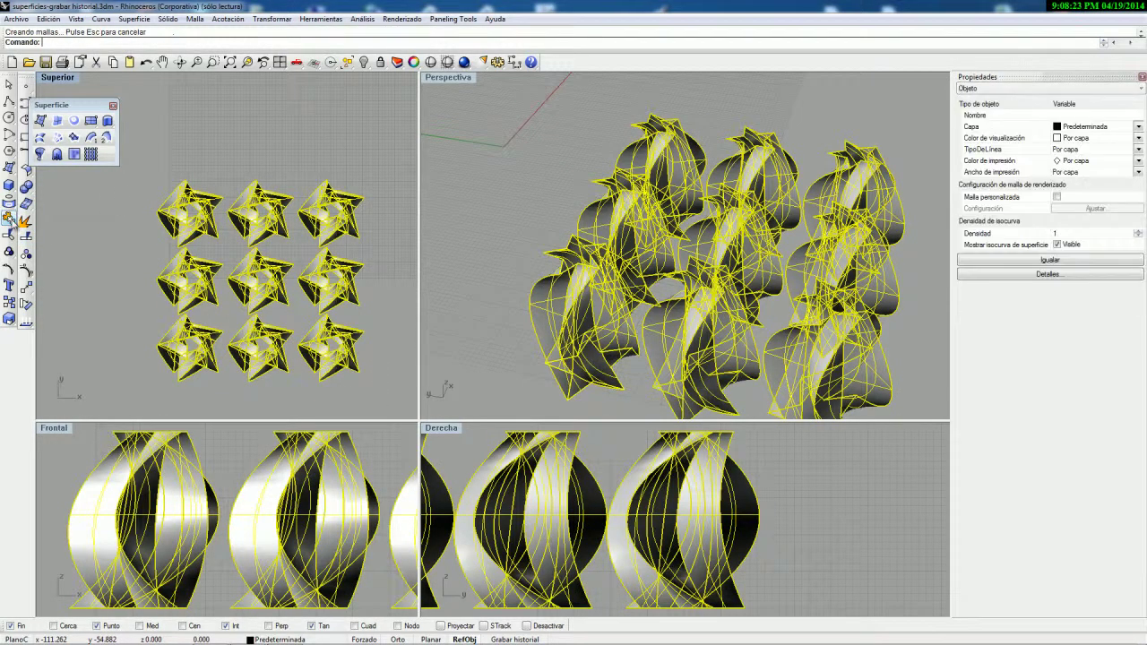
left_click(252, 161)
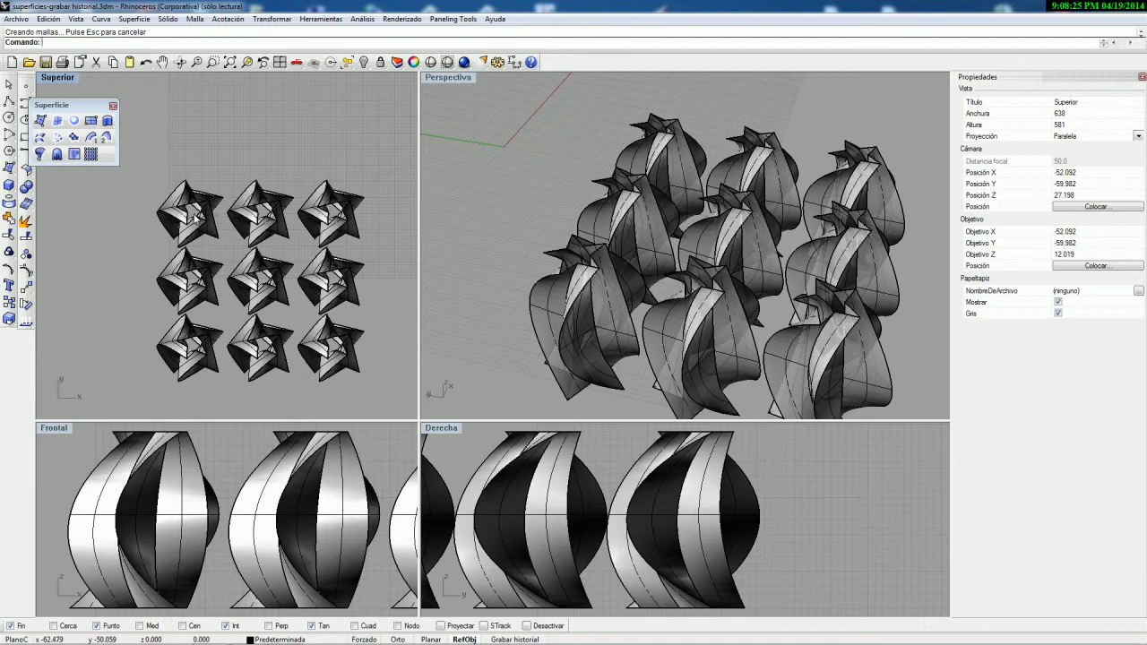
Step: Move the original tower's top star curve straight up above the tower in the Derecha view, and deselect it
left_click(205, 221)
left_click(265, 242)
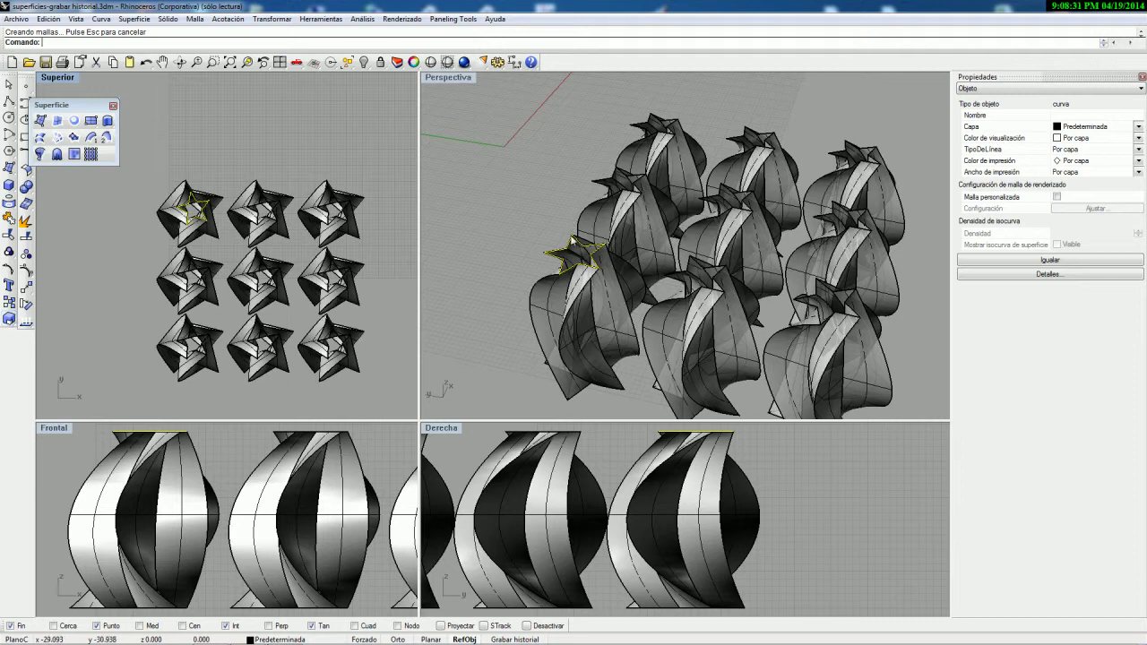
scroll(621, 433, "down", 4)
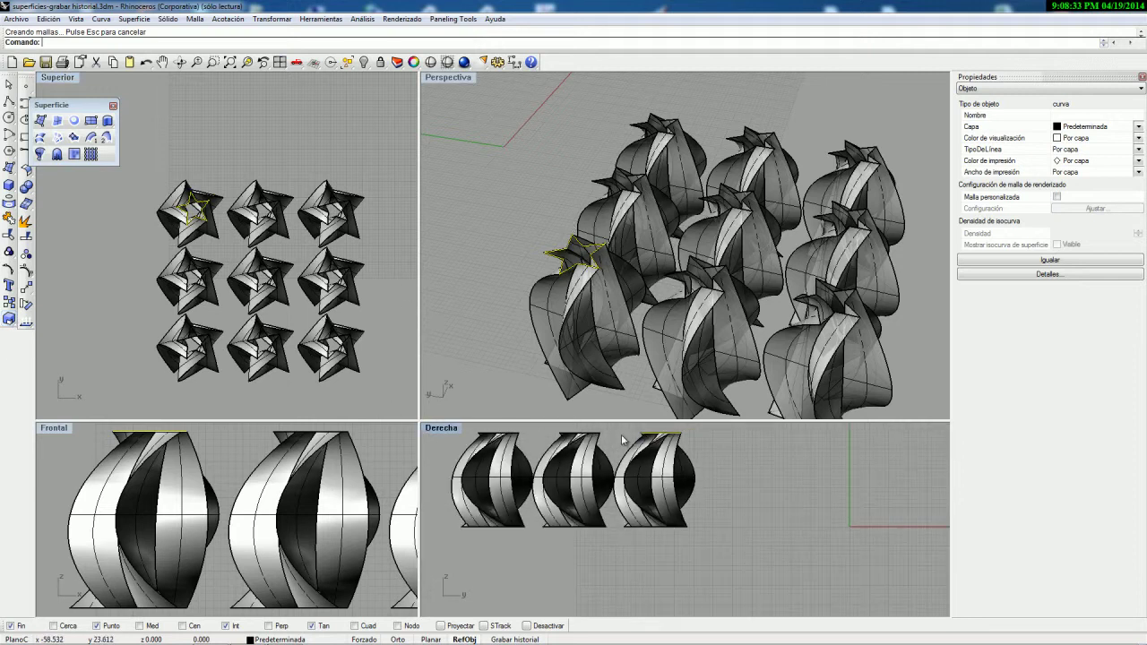
left_click_drag(657, 477, 657, 457)
right_click_drag(645, 170, 551, 194)
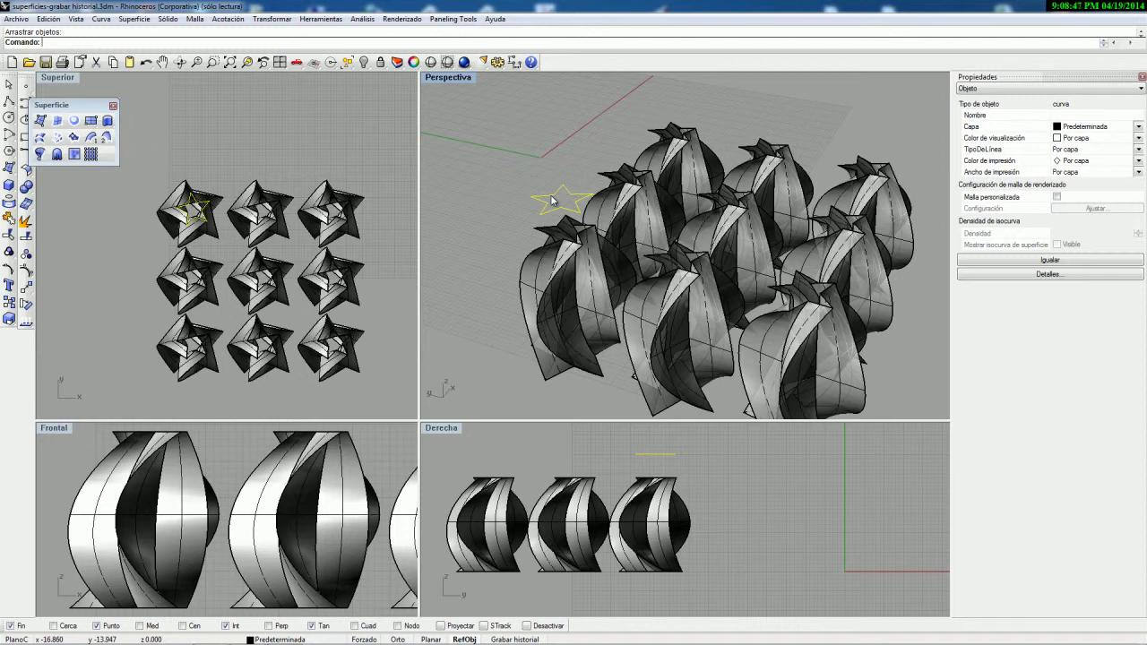
right_click(576, 216)
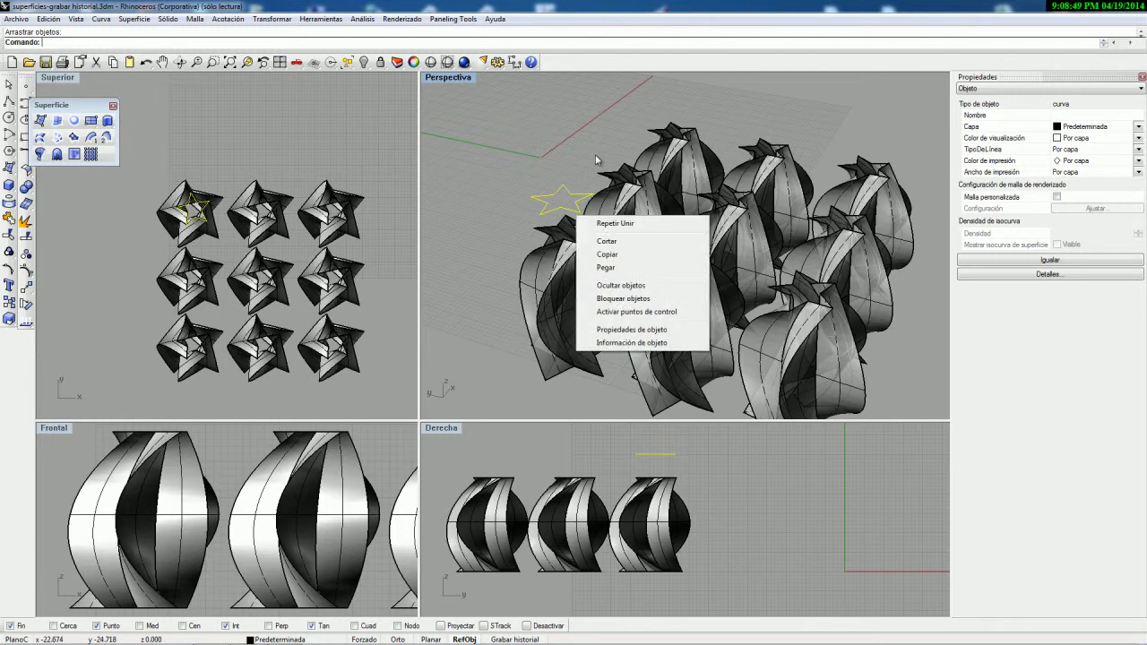
left_click(597, 157)
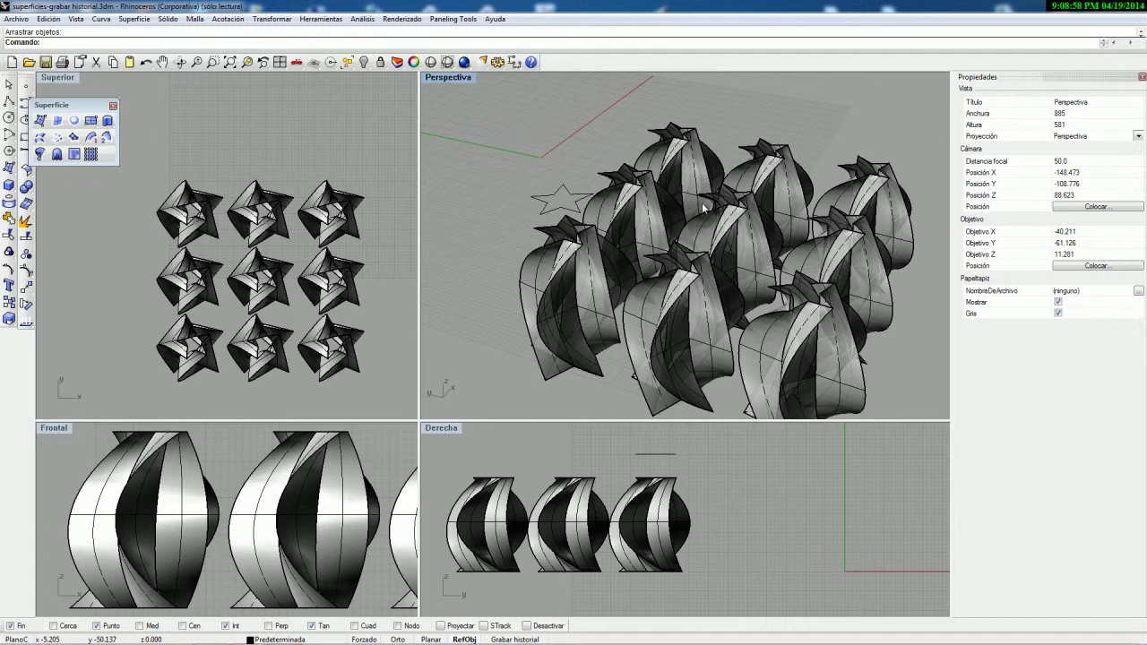
Step: Show all hidden objects in the model
scroll(690, 206, "down", 3)
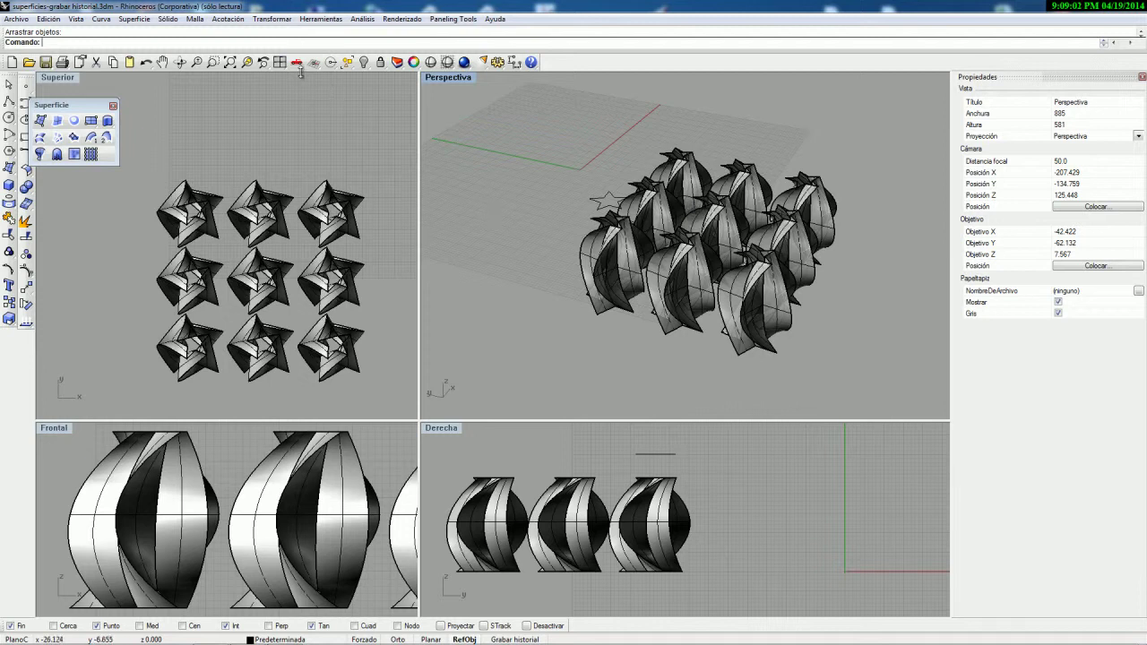
left_click(363, 62)
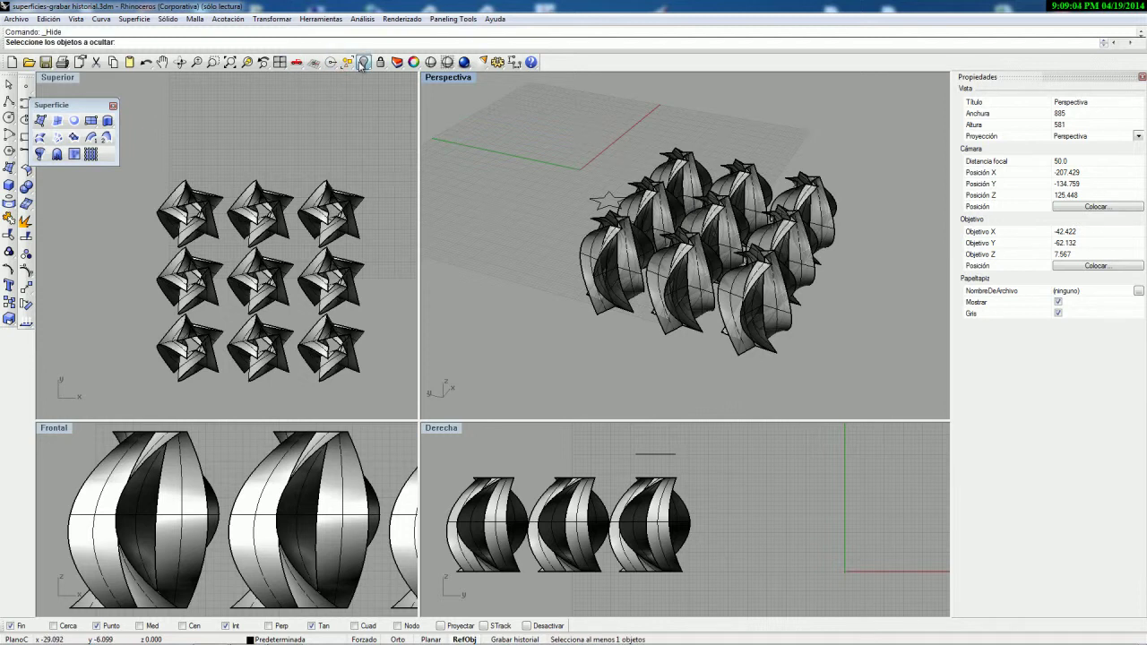
right_click(363, 62)
right_click_drag(488, 193, 440, 179)
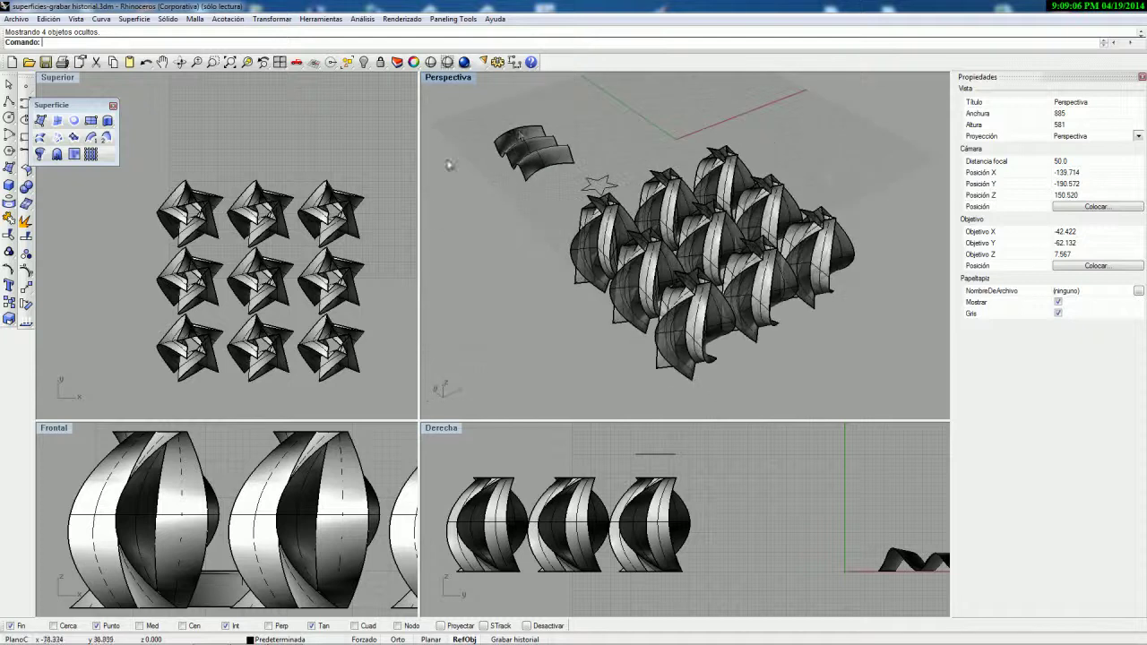
scroll(441, 179, "up", 10)
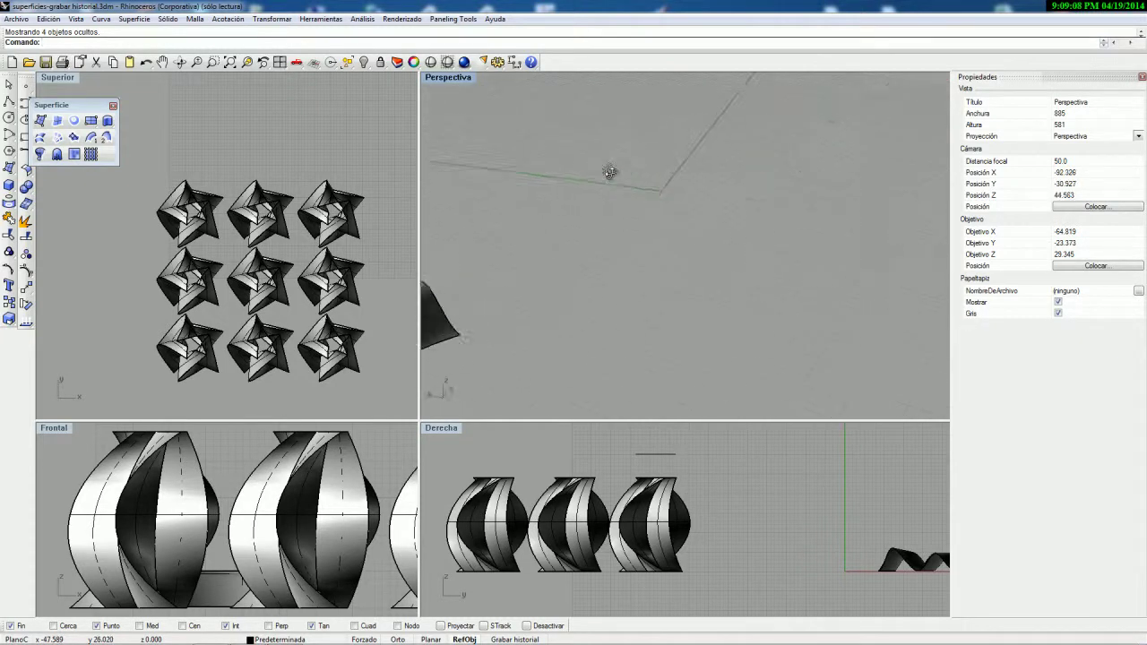
scroll(631, 162, "down", 8)
right_click_drag(493, 195, 491, 175)
scroll(491, 181, "down", 8)
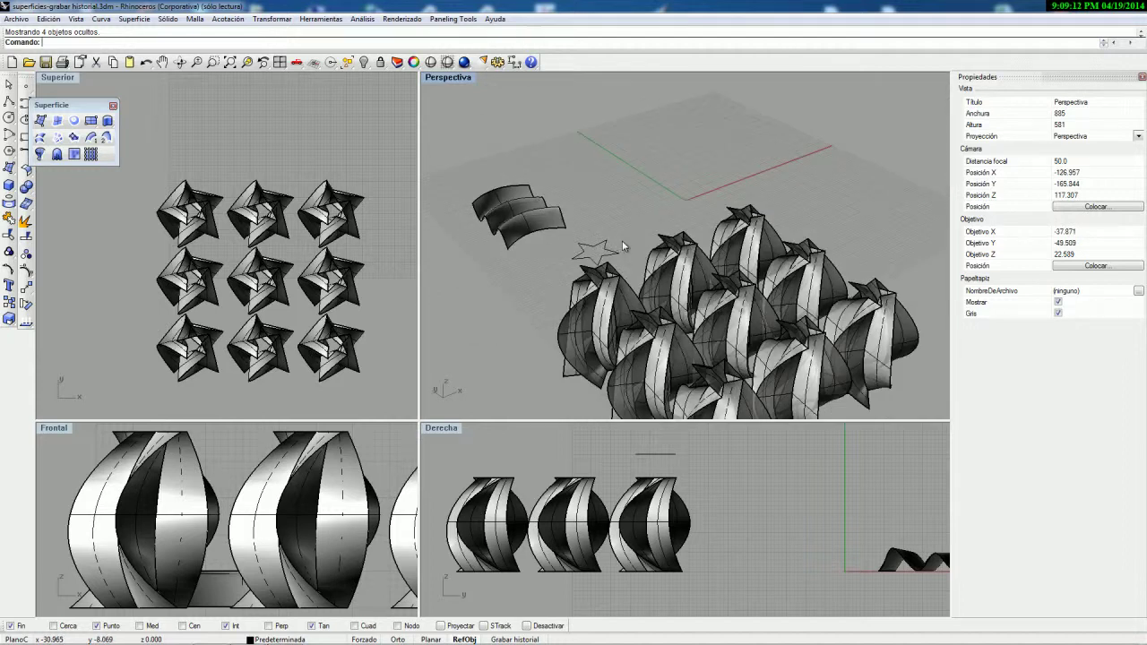